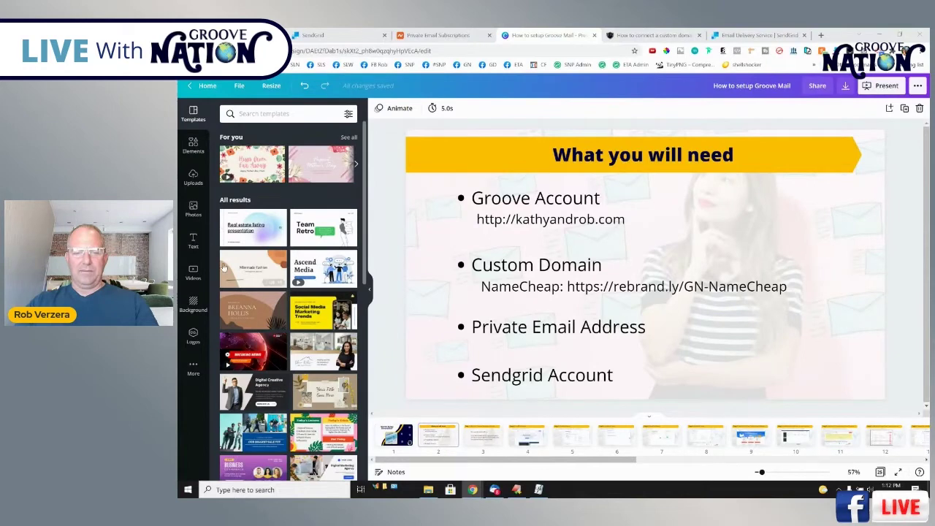
Show the Step 1 custom-domain slide and open the article on connecting a custom domain.
{"action": "left_click", "coordinate": [482, 436]}
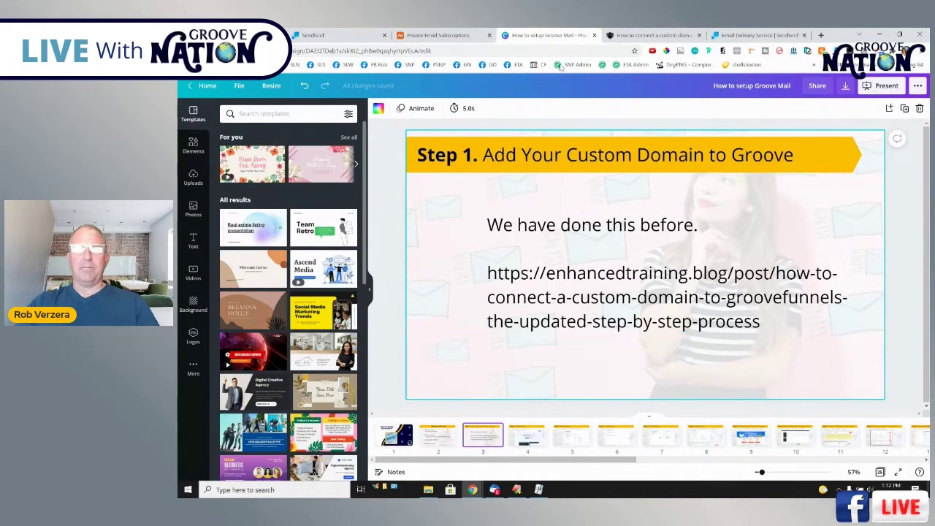
{"action": "left_click", "coordinate": [662, 34]}
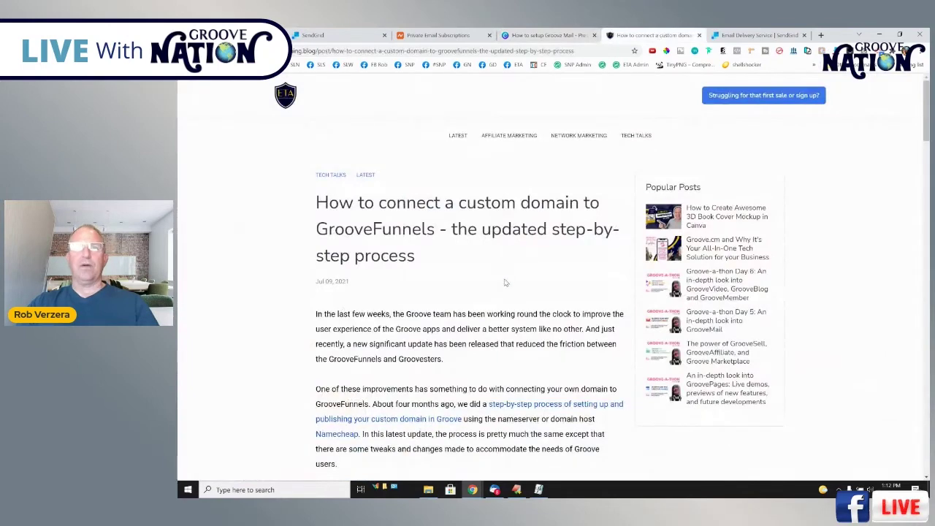
Skim the custom-domain-to-GrooveFunnels article, then return to the 'How to setup Groove Mail' deck.
{"action": "scroll", "coordinate": [505, 282], "scroll_direction": "down", "scroll_amount": 2}
{"action": "scroll", "coordinate": [504, 282], "scroll_direction": "down", "scroll_amount": 12}
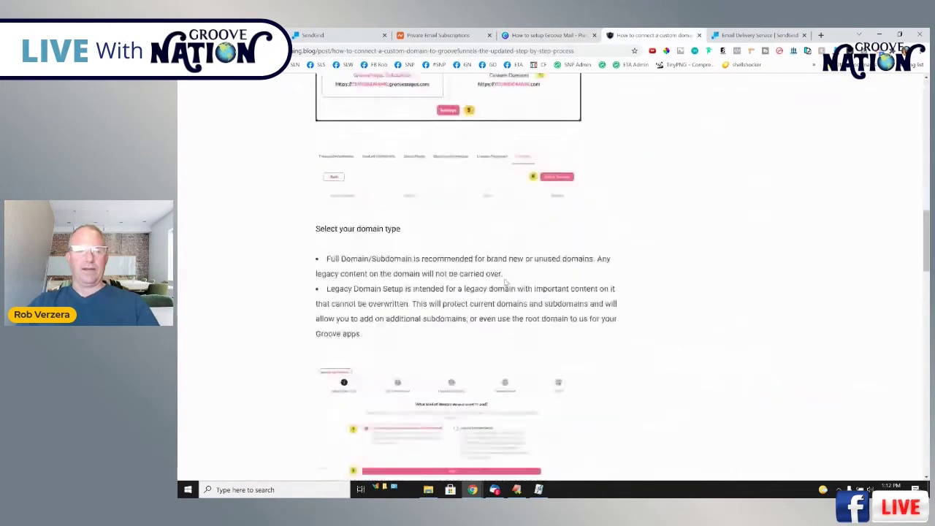
{"action": "scroll", "coordinate": [505, 281], "scroll_direction": "down", "scroll_amount": 10}
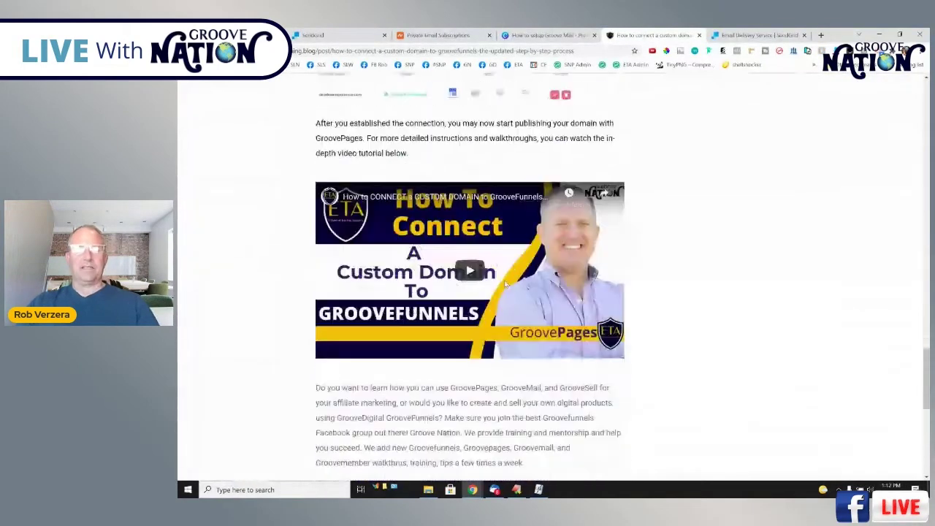
{"action": "scroll", "coordinate": [504, 283], "scroll_direction": "down", "scroll_amount": 4}
{"action": "scroll", "coordinate": [504, 283], "scroll_direction": "down", "scroll_amount": 2}
{"action": "scroll", "coordinate": [504, 284], "scroll_direction": "up", "scroll_amount": 5}
{"action": "scroll", "coordinate": [505, 283], "scroll_direction": "up", "scroll_amount": 10}
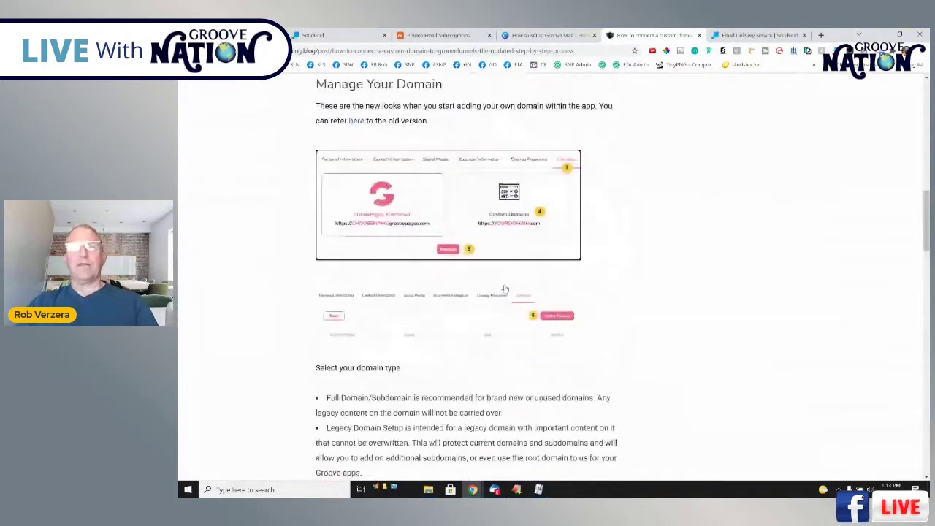
{"action": "scroll", "coordinate": [504, 289], "scroll_direction": "up", "scroll_amount": 8}
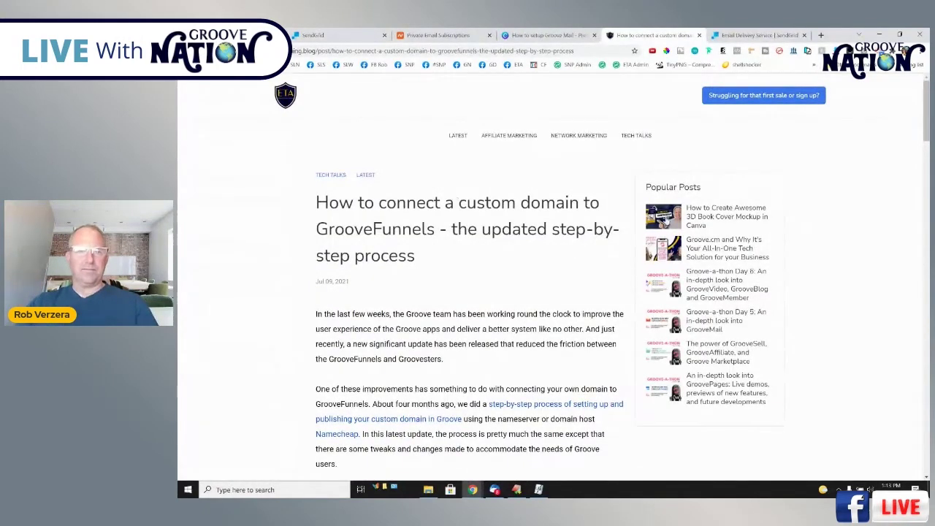
{"action": "left_click", "coordinate": [541, 35]}
Page between slides 4 and 5 on SendGrid setup and Sender Authentication, then go to SendGrid.
{"action": "left_click", "coordinate": [529, 439]}
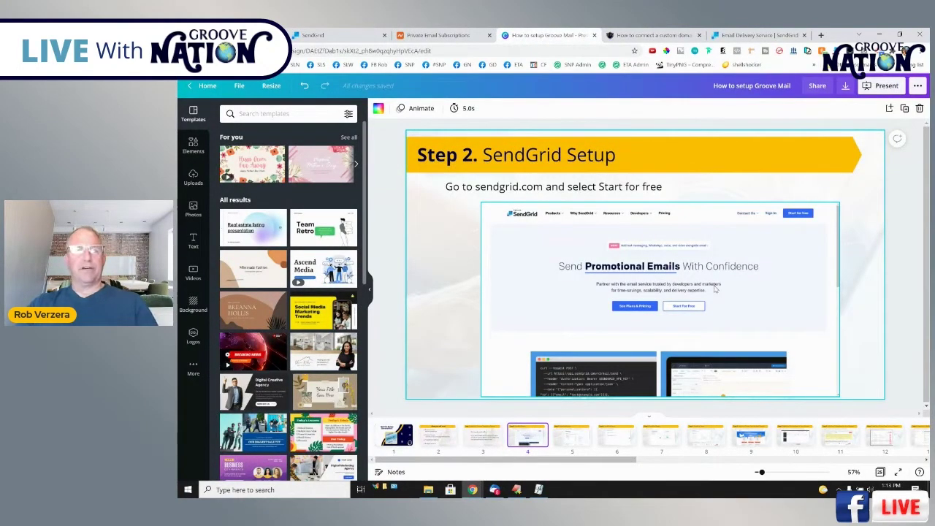
{"action": "key", "text": "Right"}
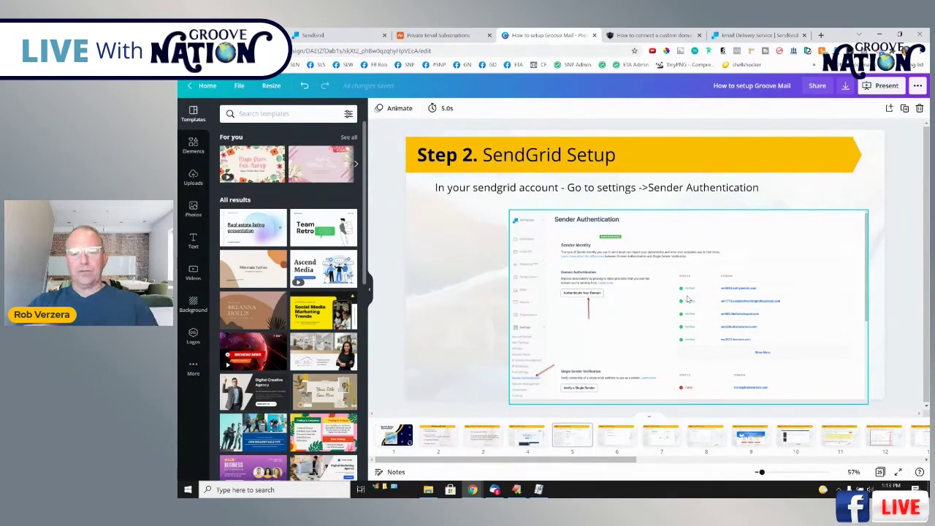
{"action": "left_click", "coordinate": [520, 441]}
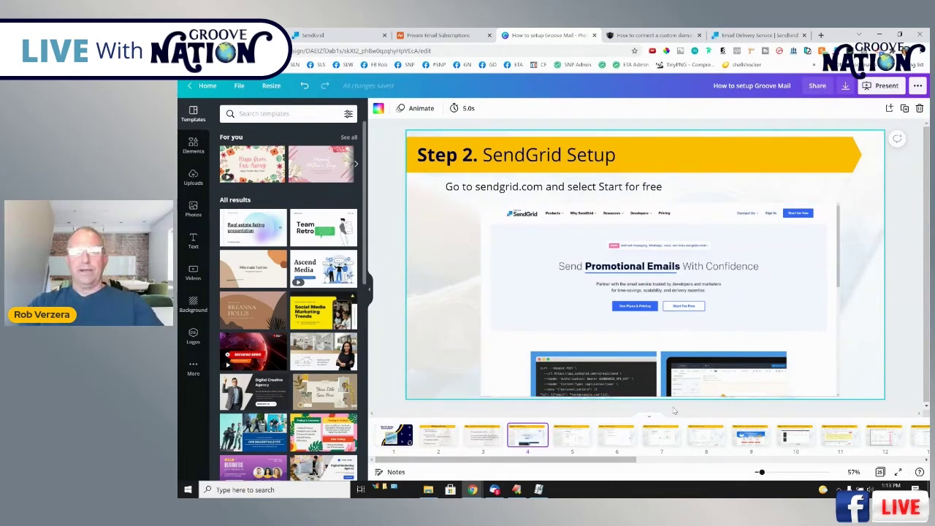
{"action": "left_click", "coordinate": [574, 436]}
{"action": "left_click", "coordinate": [326, 35]}
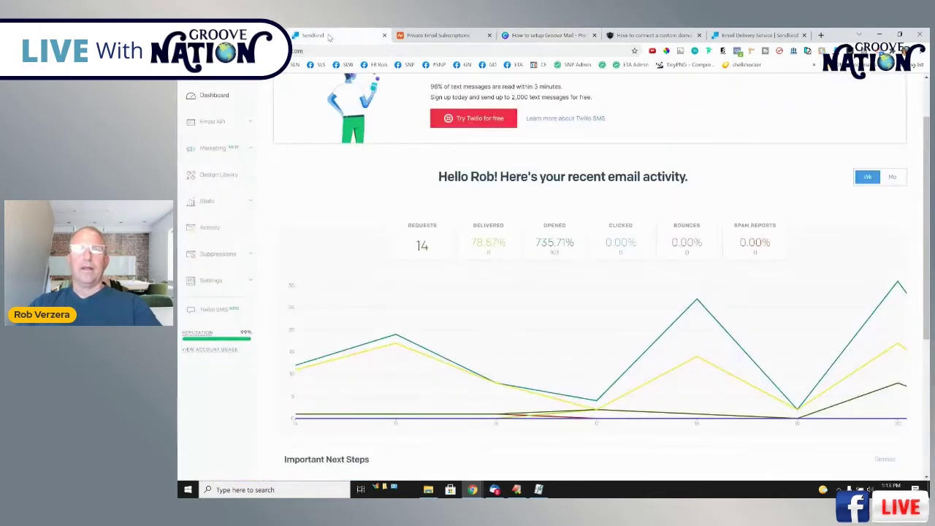
Start Authenticate Your Domain from Settings > Sender Authentication in SendGrid.
{"action": "left_click", "coordinate": [222, 281]}
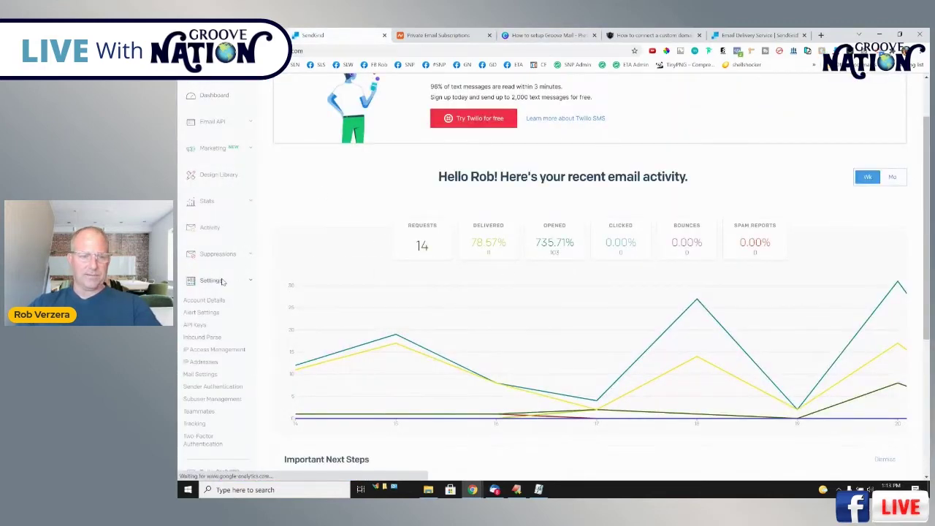
{"action": "left_click", "coordinate": [213, 392]}
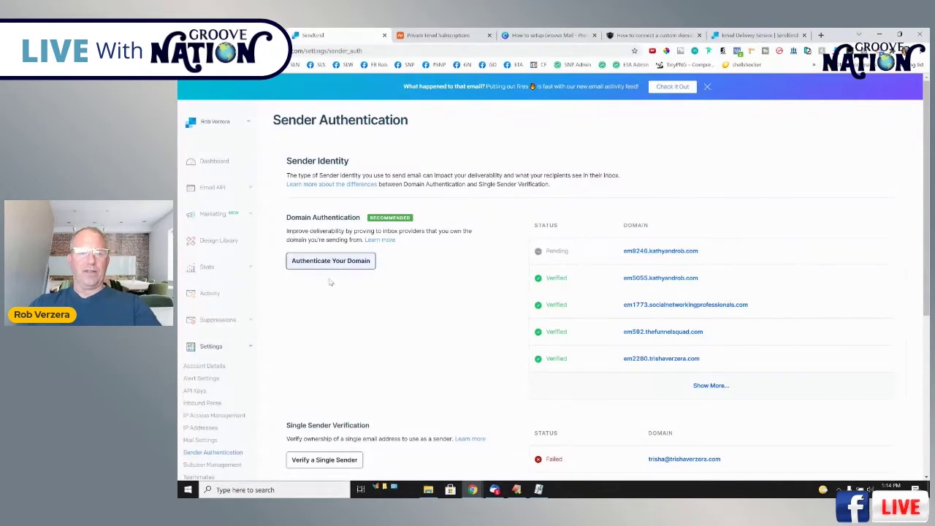
{"action": "left_click", "coordinate": [339, 265]}
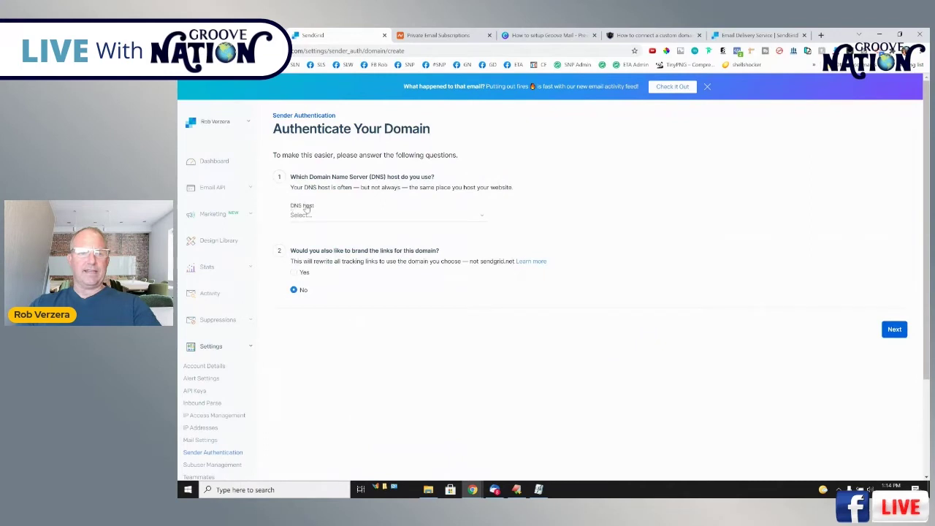
Choose Cloudflare as the DNS host and Yes for link branding.
{"action": "left_click", "coordinate": [332, 218]}
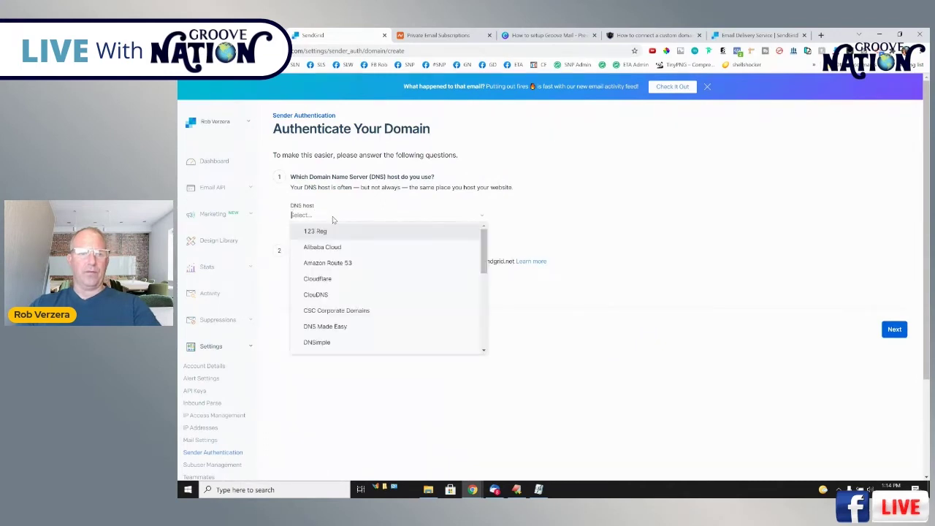
{"action": "left_click", "coordinate": [318, 280]}
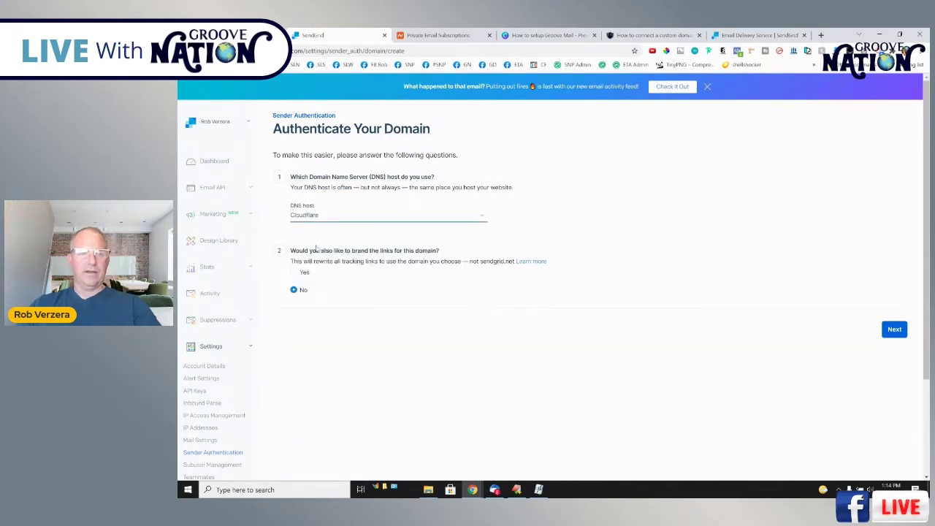
{"action": "left_click", "coordinate": [302, 273]}
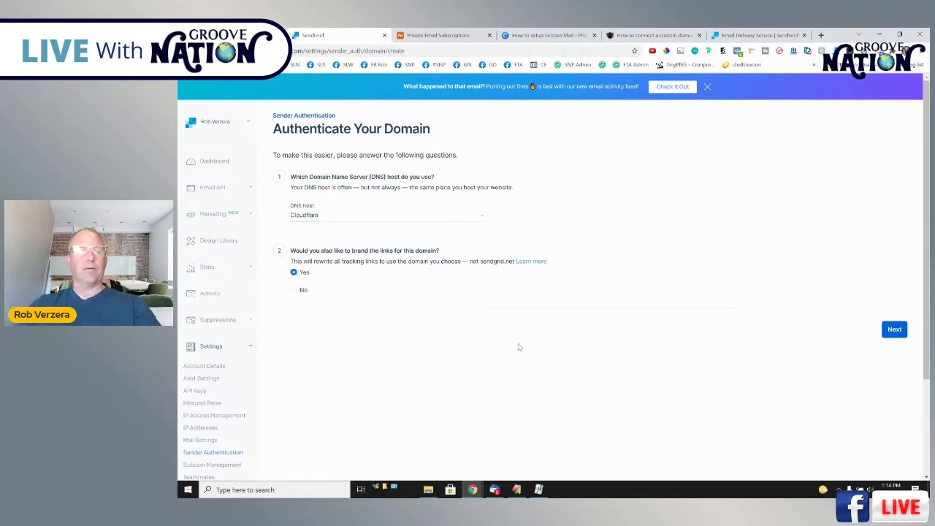
{"action": "left_click", "coordinate": [894, 330]}
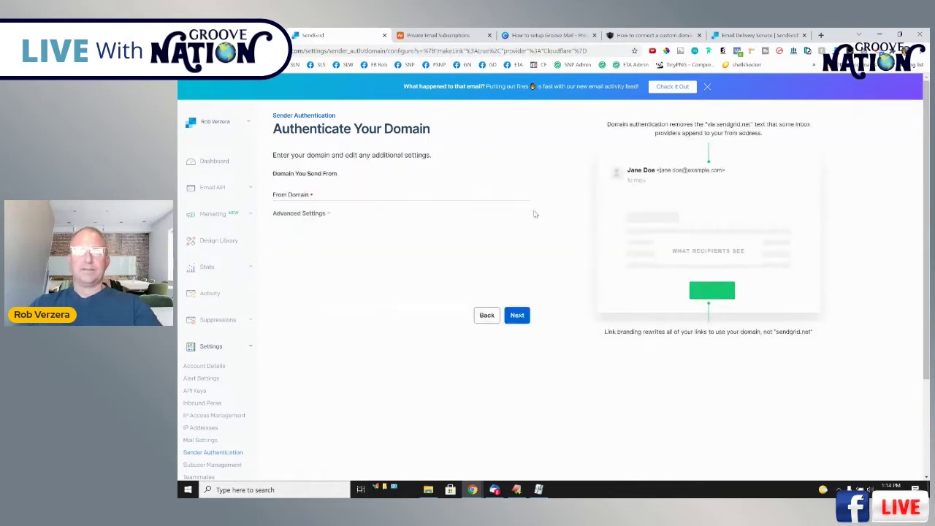
Enter 'kalhyandrob.com' as the From Domain and generate the DNS records.
{"action": "left_click", "coordinate": [301, 196]}
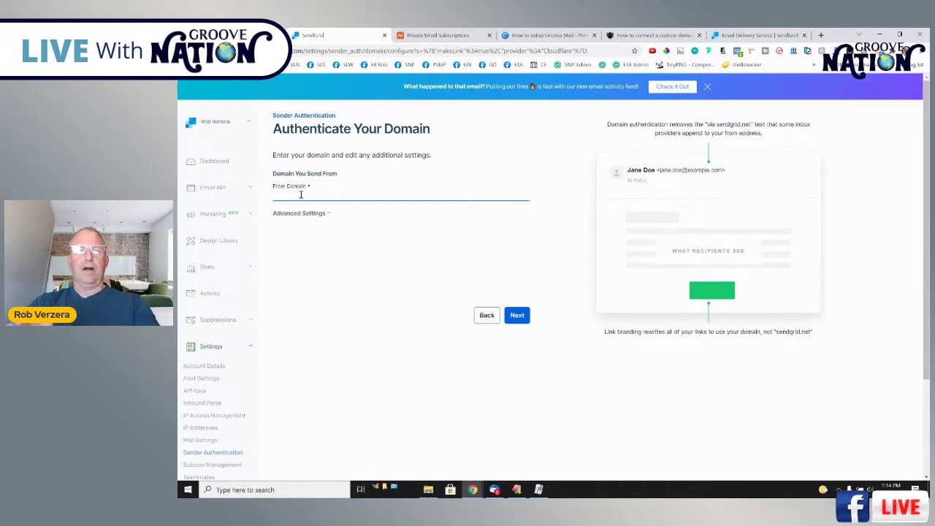
{"action": "type", "text": "kalhyandrob.com"}
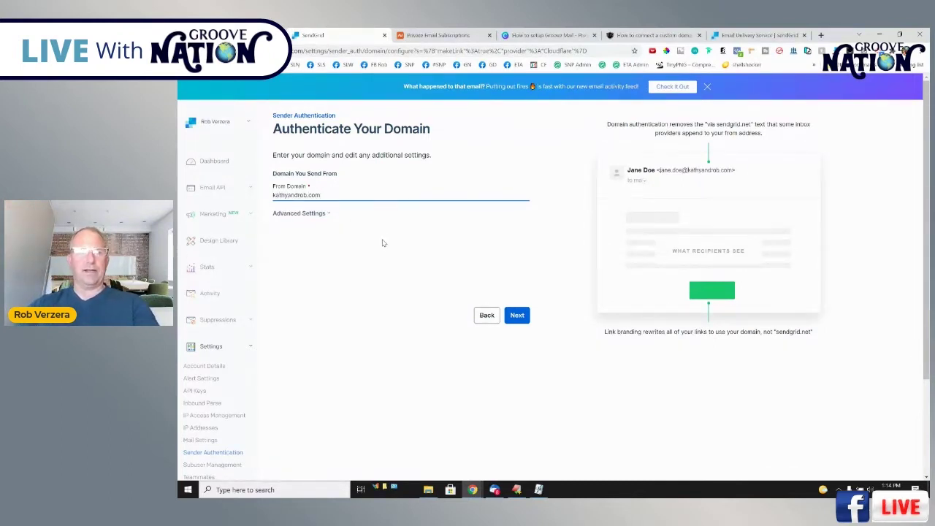
{"action": "left_click", "coordinate": [520, 316]}
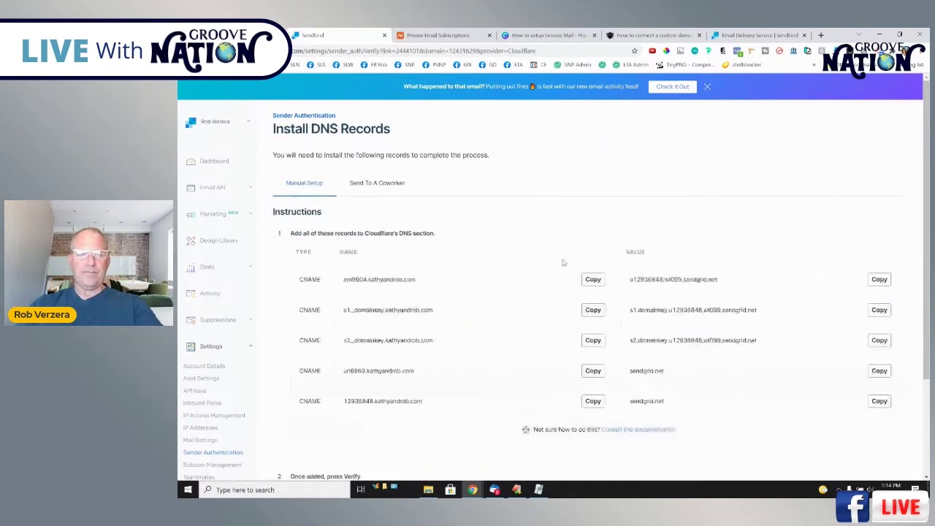
Look over the five CNAME records, then move to GrooveMail's Edit Sender page.
{"action": "scroll", "coordinate": [451, 269], "scroll_direction": "down", "scroll_amount": 2}
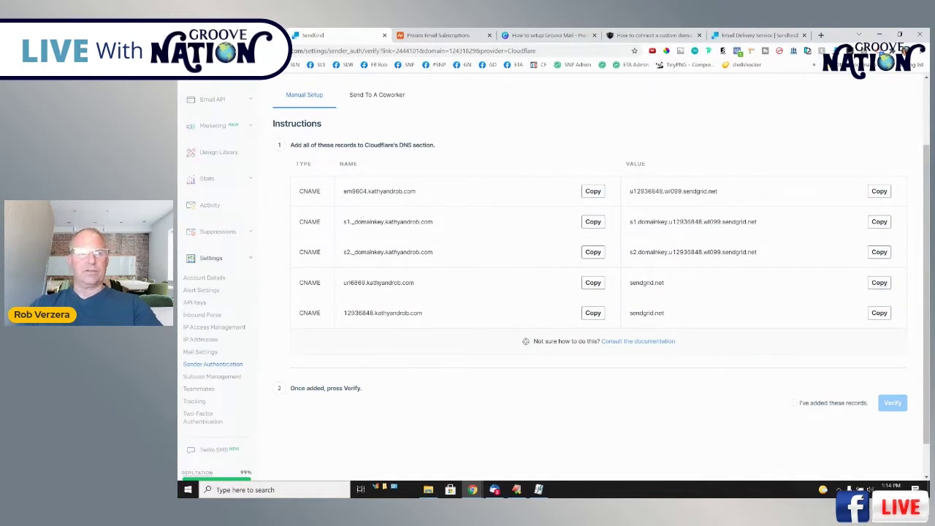
{"action": "key", "text": "ctrl+shift+Tab"}
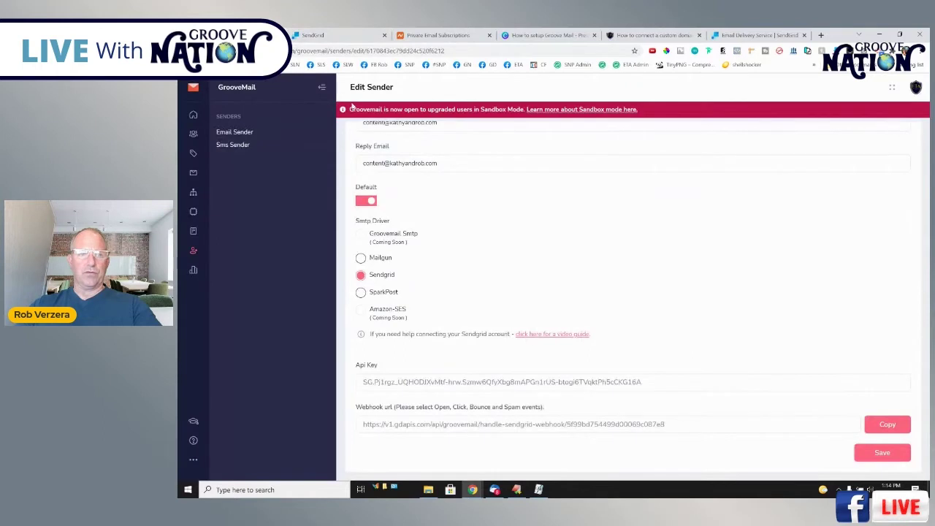
Go to My Account custom domains, find kathyandrob.com, and open its DNS records.
{"action": "left_click", "coordinate": [917, 88]}
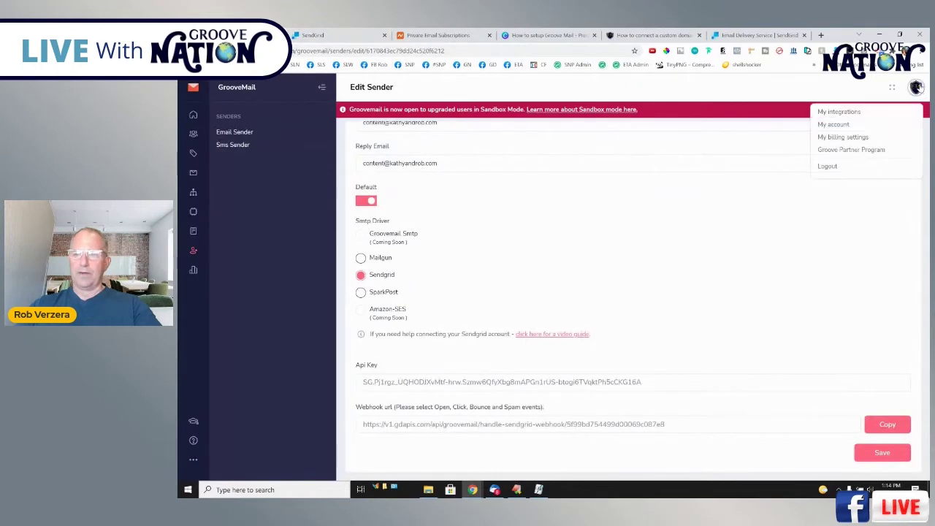
{"action": "left_click", "coordinate": [834, 125]}
{"action": "left_click", "coordinate": [716, 127]}
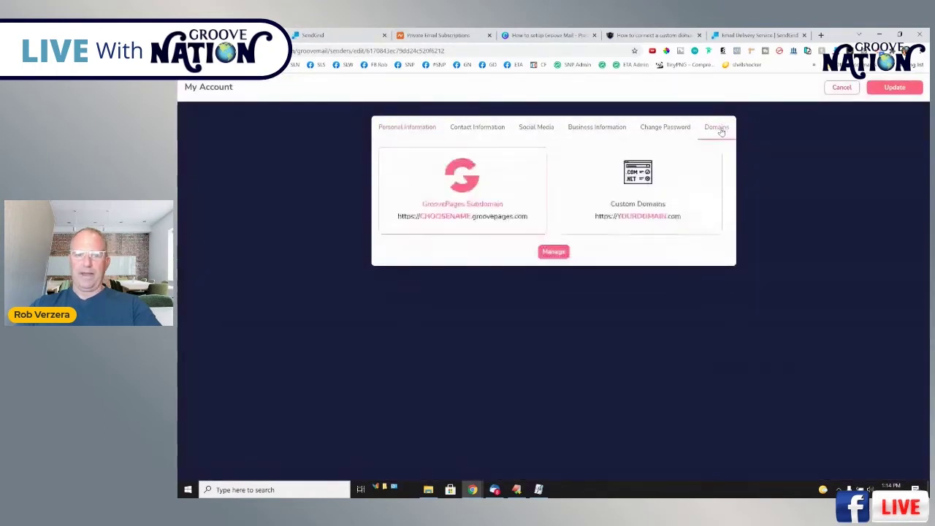
{"action": "left_click", "coordinate": [604, 199]}
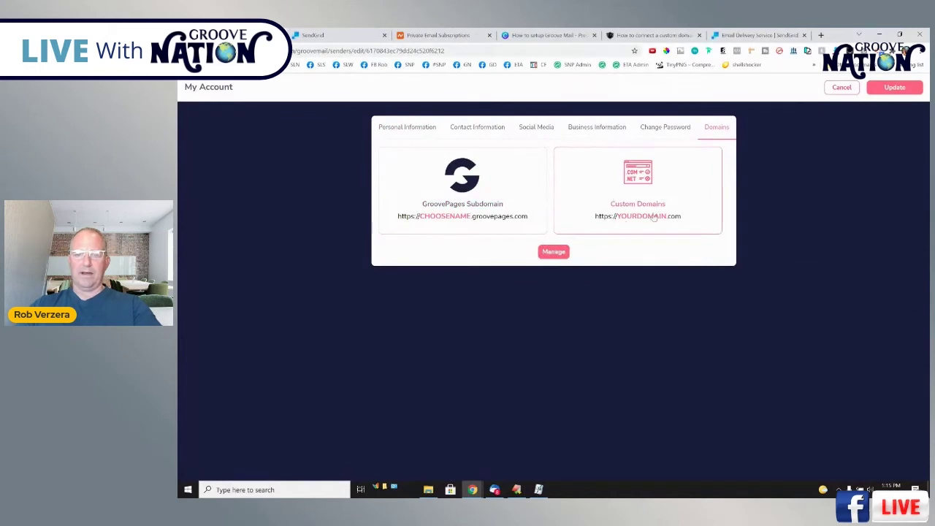
{"action": "left_click", "coordinate": [555, 253]}
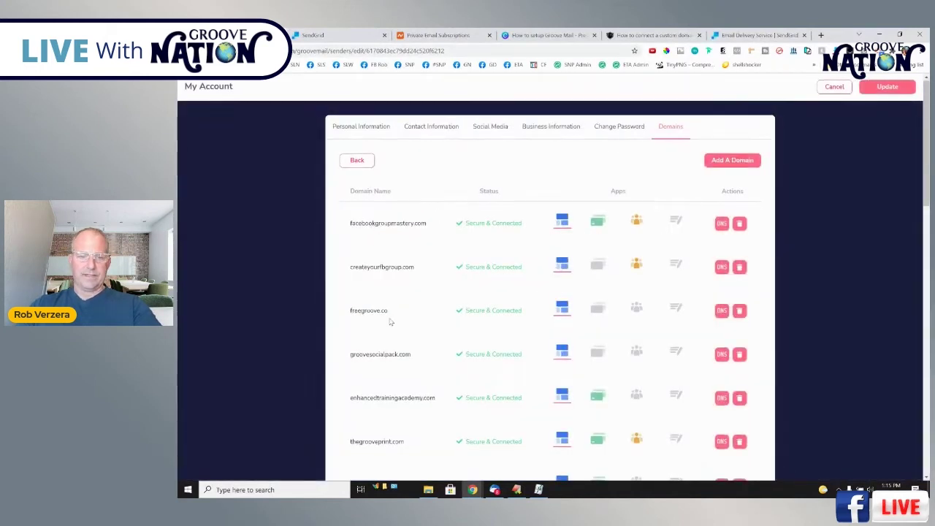
{"action": "scroll", "coordinate": [389, 319], "scroll_direction": "down", "scroll_amount": 2}
{"action": "scroll", "coordinate": [389, 314], "scroll_direction": "down", "scroll_amount": 5}
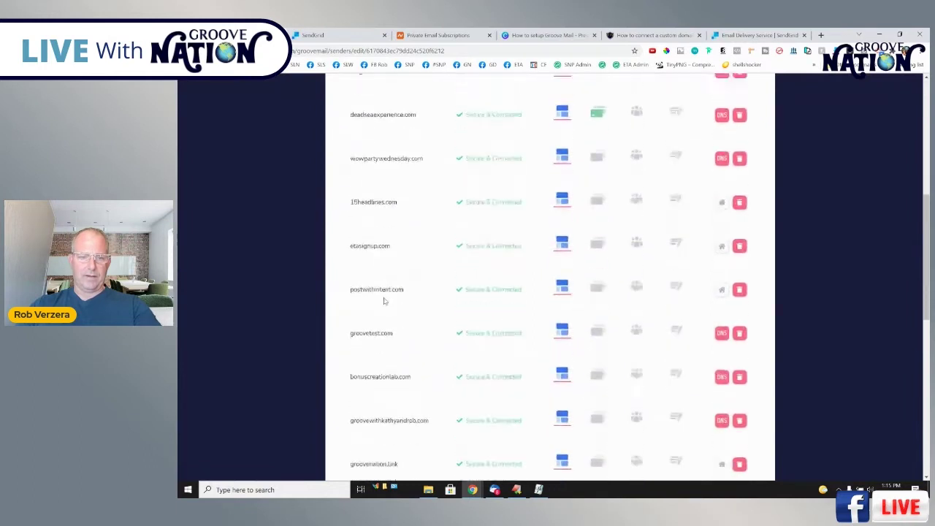
{"action": "scroll", "coordinate": [386, 301], "scroll_direction": "down", "scroll_amount": 3}
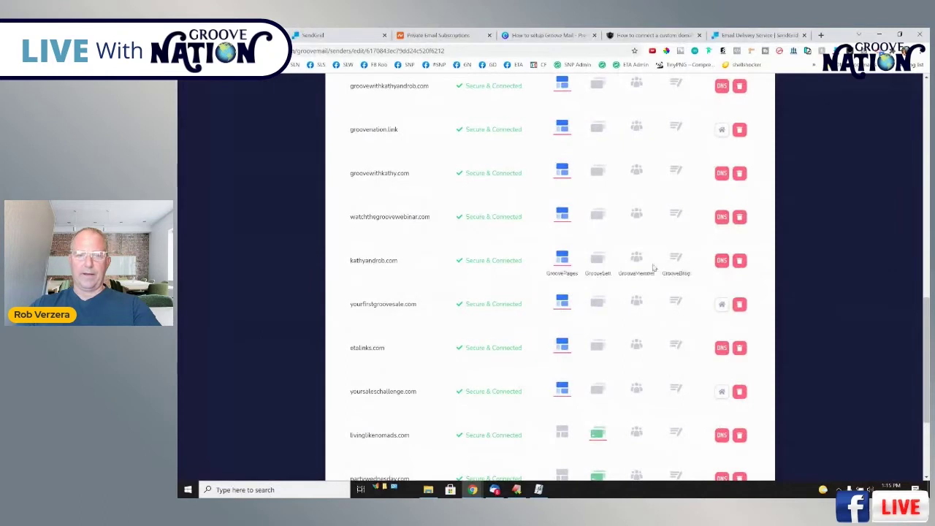
{"action": "left_click", "coordinate": [722, 261]}
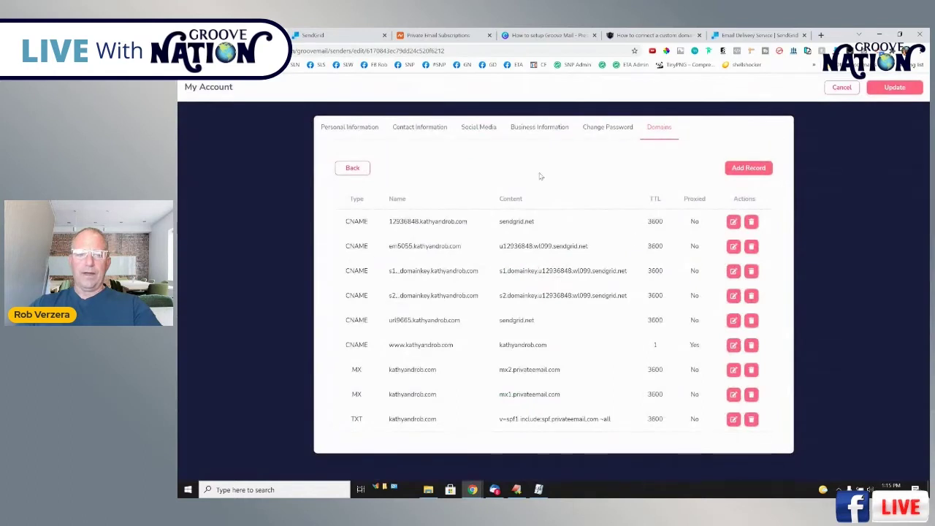
Add a new CNAME record in Groove DNS and copy SendGrid's first CNAME name.
{"action": "left_click", "coordinate": [749, 169]}
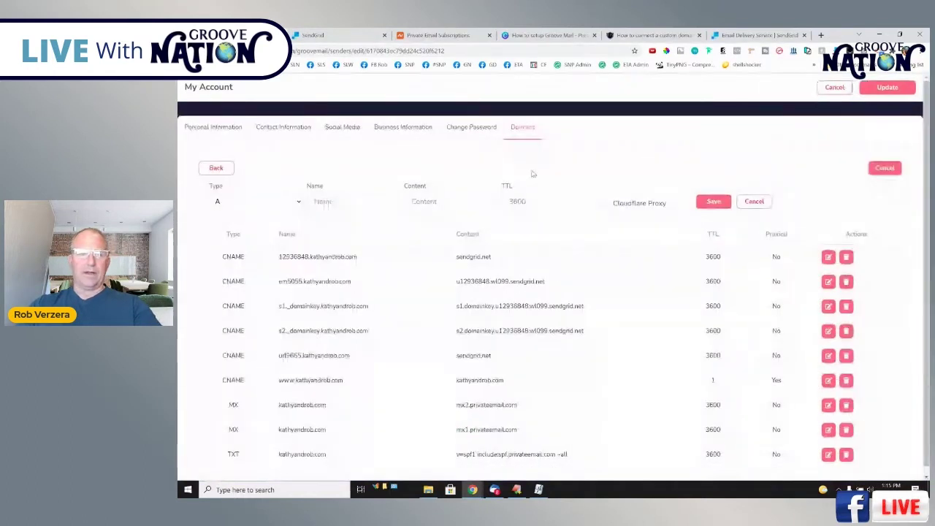
{"action": "left_click", "coordinate": [252, 204]}
{"action": "left_click", "coordinate": [243, 236]}
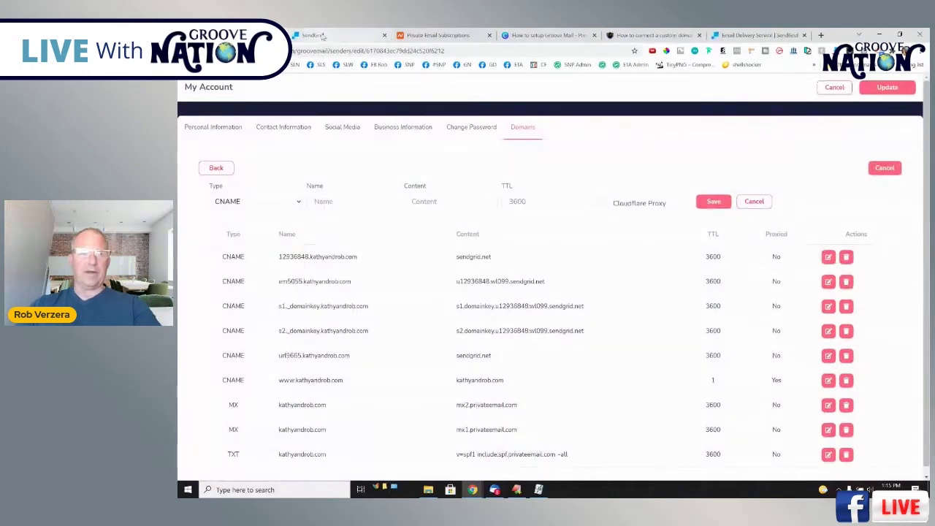
{"action": "left_click", "coordinate": [314, 35]}
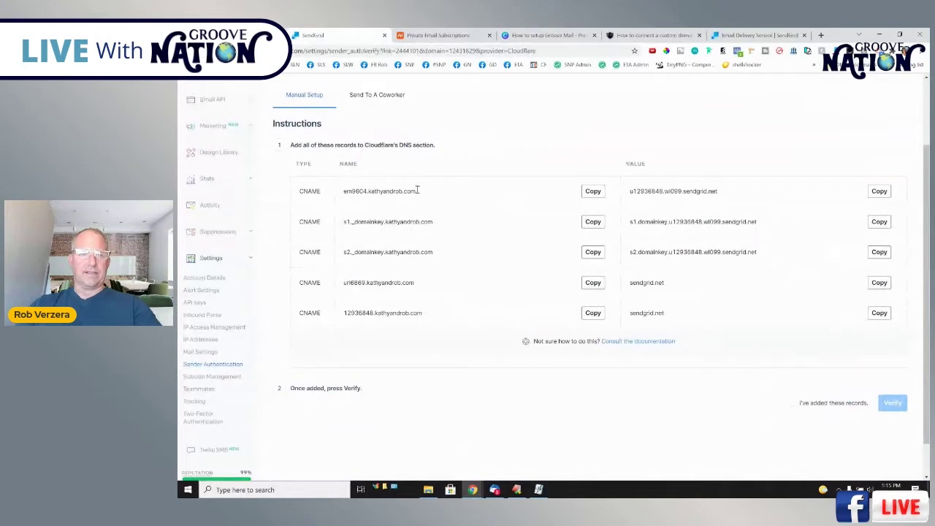
{"action": "left_click", "coordinate": [592, 190]}
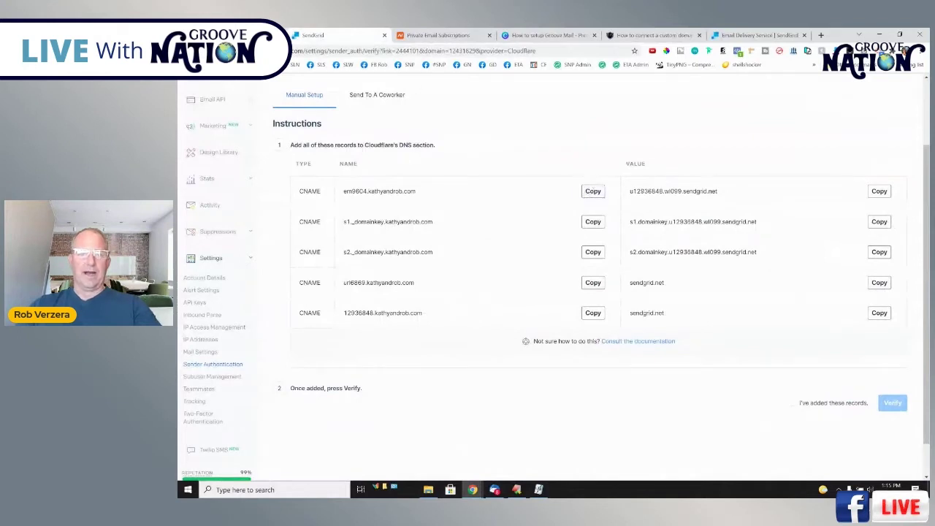
{"action": "key", "text": "ctrl+shift+Tab"}
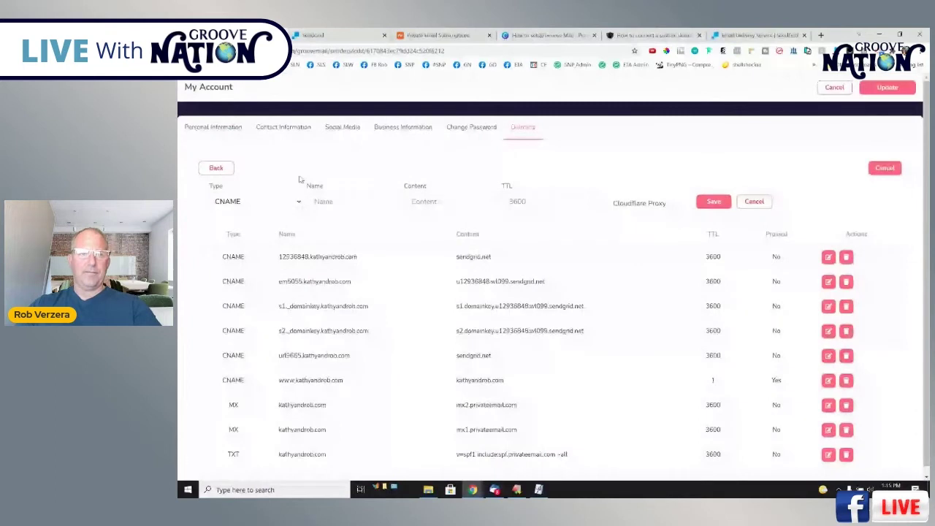
Paste SendGrid's first CNAME value into Content, then cancel the record and return to SendGrid.
{"action": "left_click", "coordinate": [326, 36]}
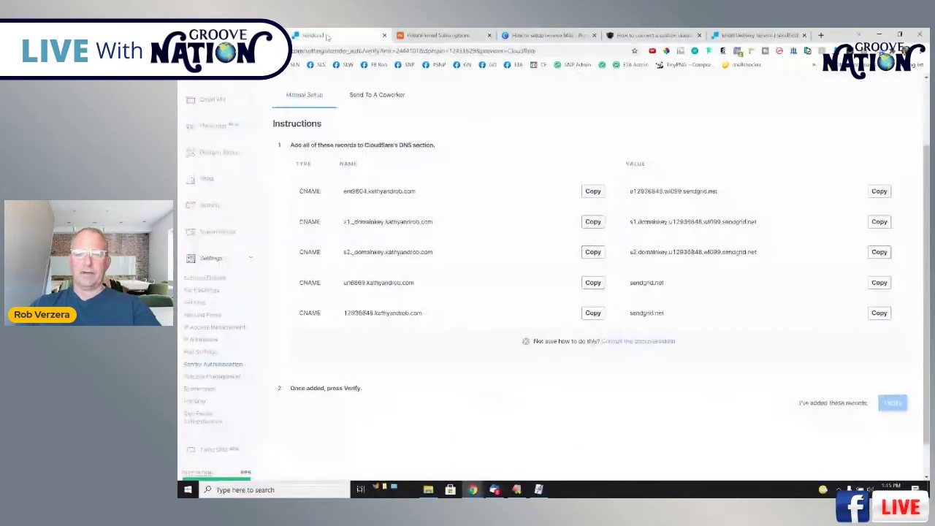
{"action": "left_click", "coordinate": [880, 191]}
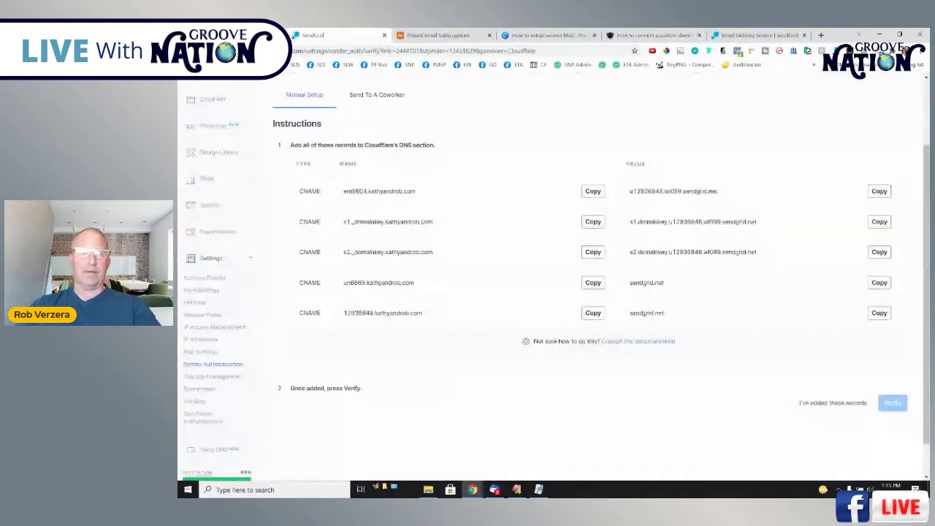
{"action": "key", "text": "alt+Tab"}
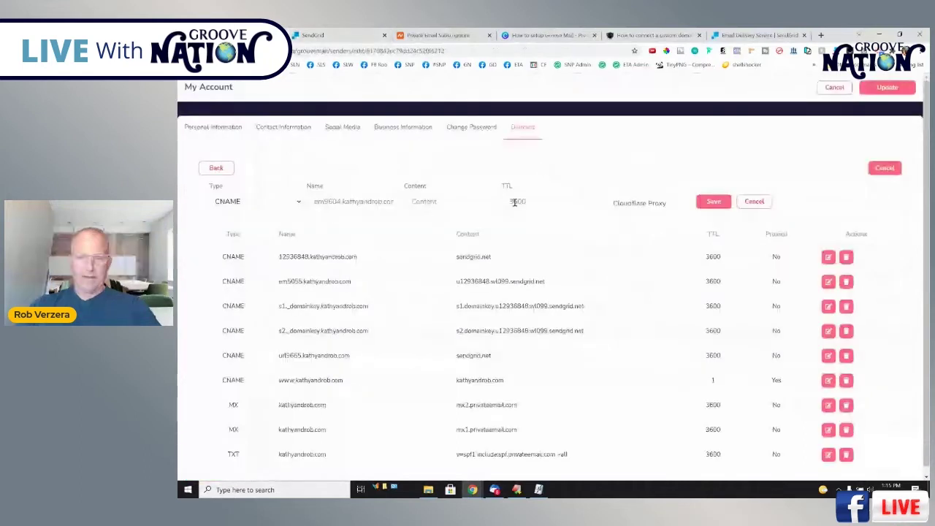
{"action": "left_click", "coordinate": [446, 204]}
{"action": "key", "text": "ctrl+v"}
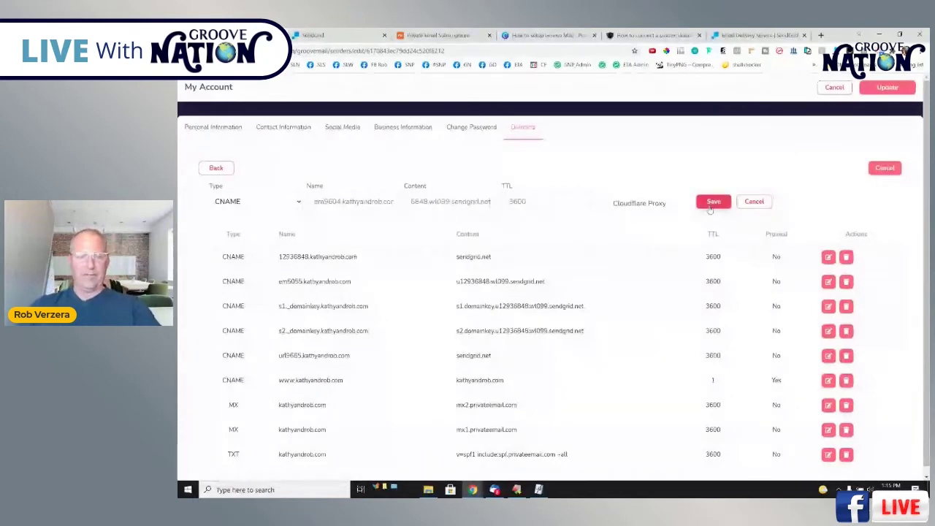
{"action": "left_click", "coordinate": [754, 201]}
{"action": "key", "text": "ctrl+Tab"}
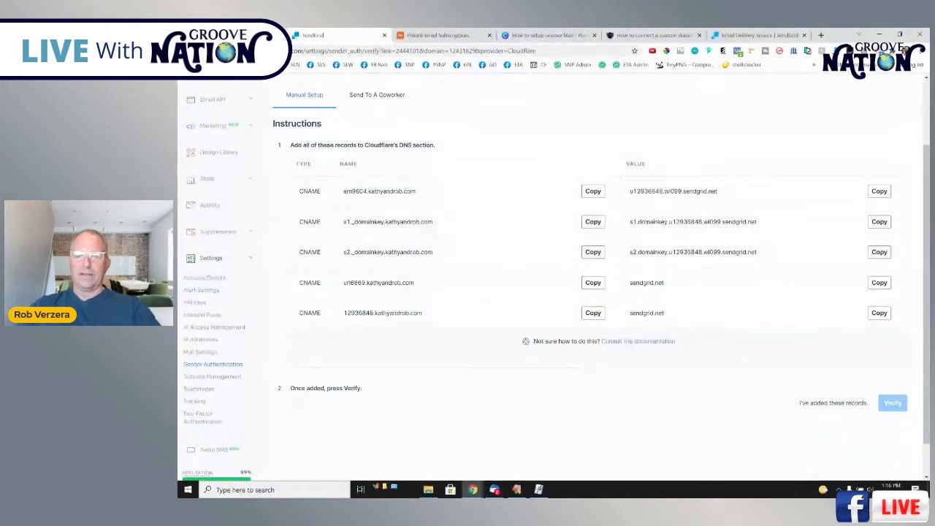
Start a blank CNAME record in Groove while selecting SendGrid's em9604.kathyandrob.com name and value.
{"action": "key", "text": "ctrl+1"}
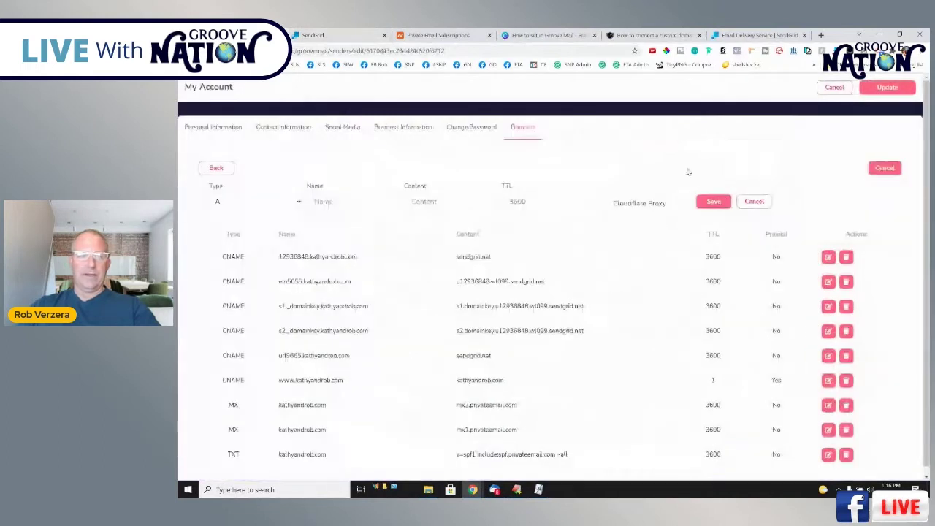
{"action": "left_click", "coordinate": [256, 202]}
{"action": "left_click", "coordinate": [247, 235]}
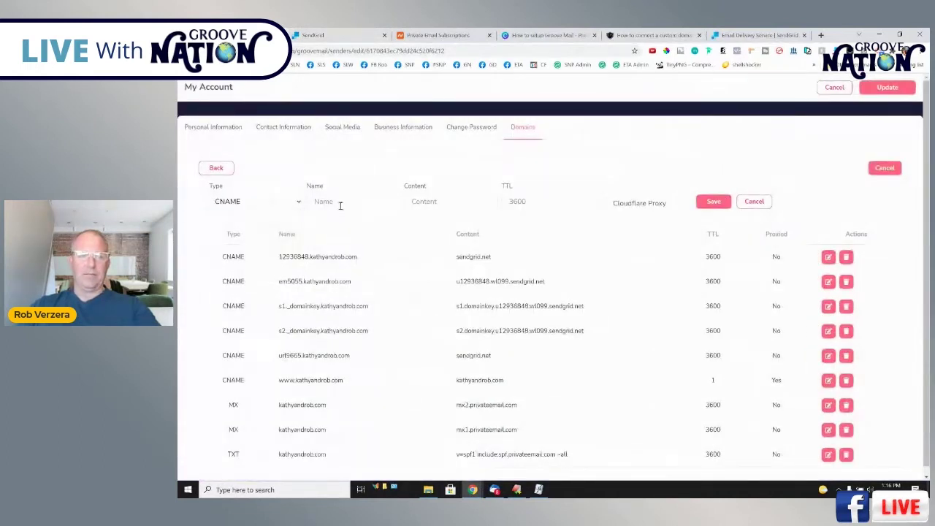
{"action": "left_click", "coordinate": [330, 37]}
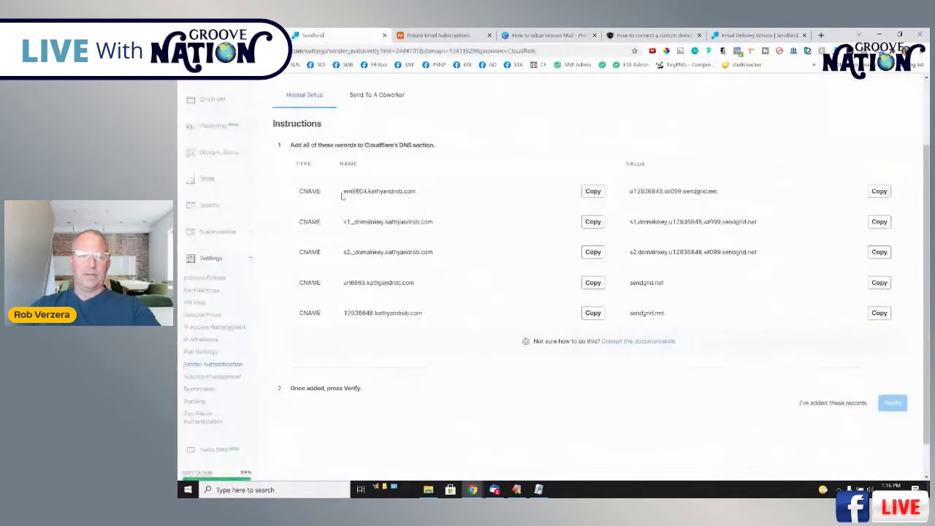
{"action": "left_click_drag", "start_coordinate": [341, 191], "coordinate": [416, 191]}
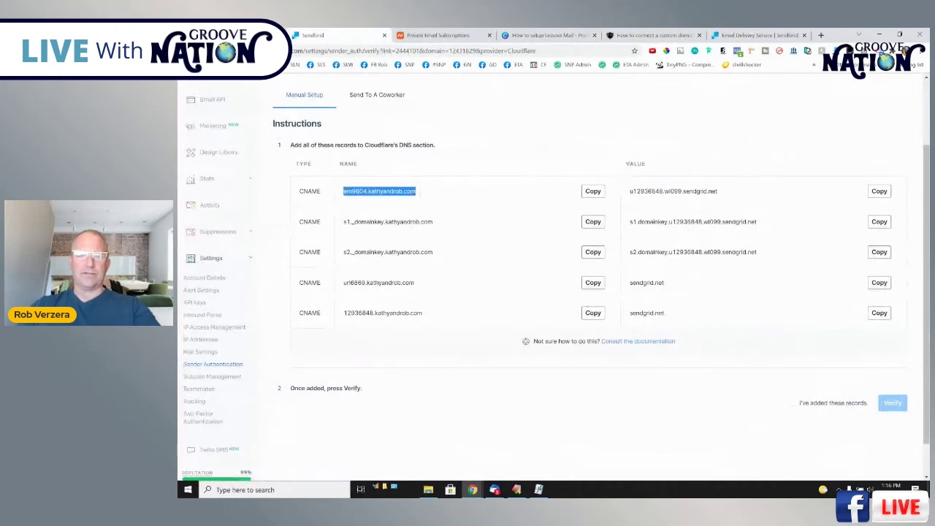
{"action": "left_click_drag", "start_coordinate": [637, 192], "coordinate": [688, 188]}
{"action": "key", "text": "ctrl+shift+Tab"}
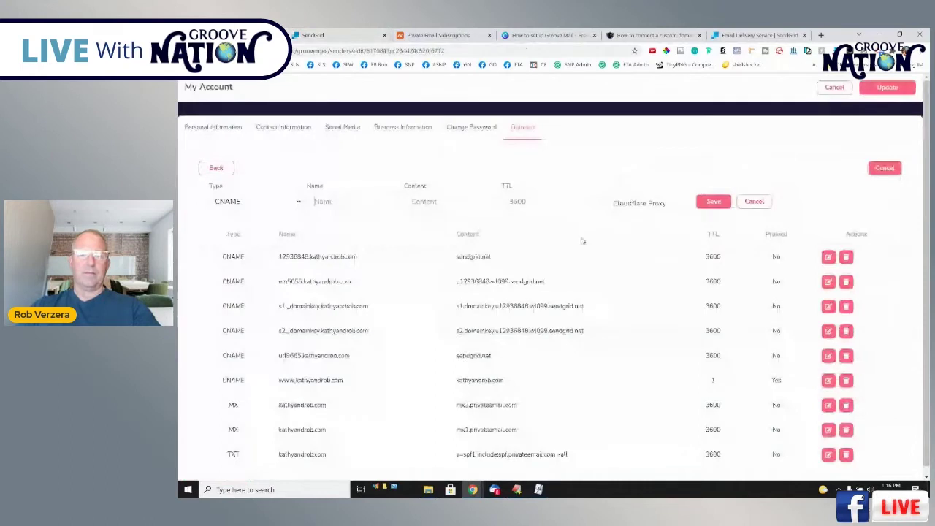
{"action": "left_click", "coordinate": [454, 205]}
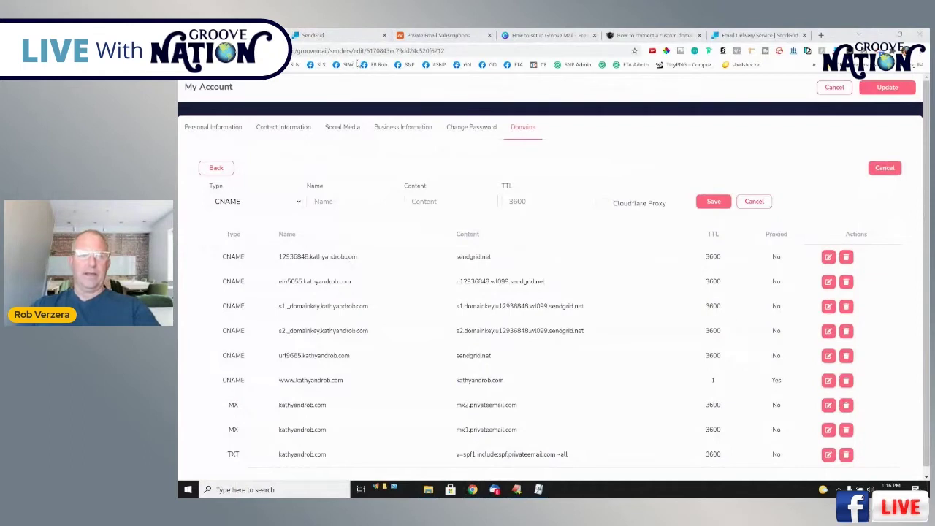
{"action": "left_click", "coordinate": [342, 36]}
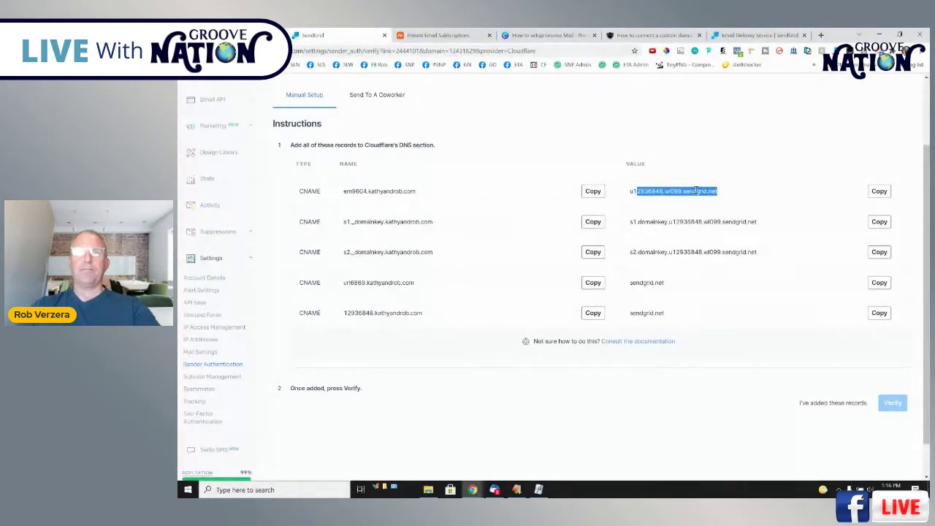
{"action": "key", "text": "ctrl+shift+Tab"}
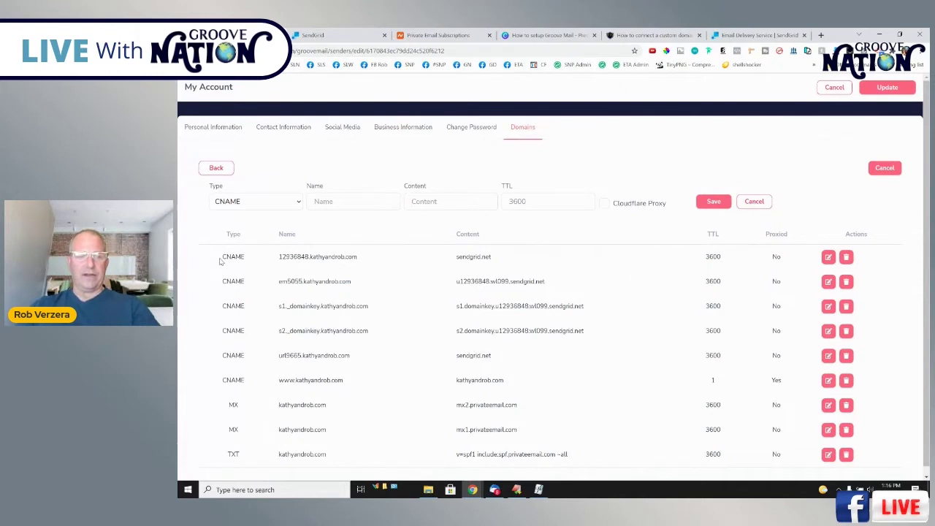
{"action": "left_click", "coordinate": [321, 35]}
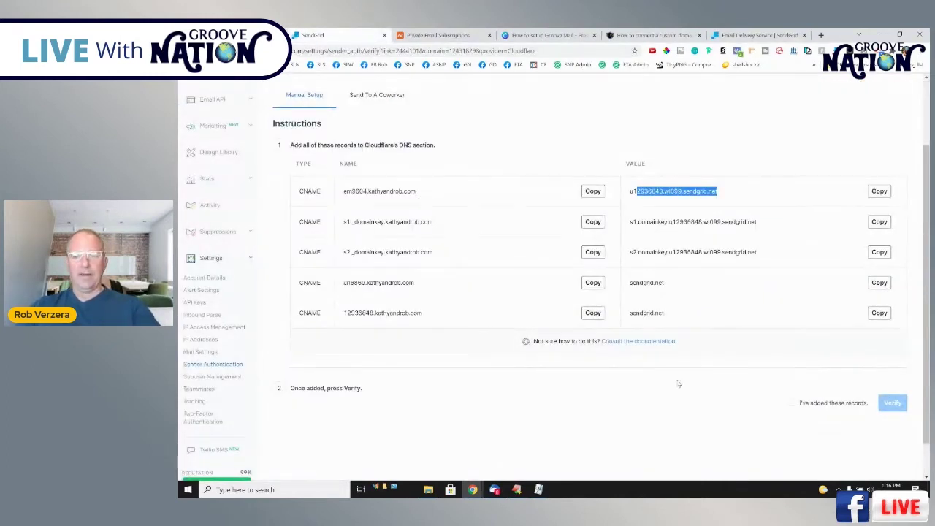
Confirm the DNS records were added and submit the domain for verification.
{"action": "left_click", "coordinate": [794, 402]}
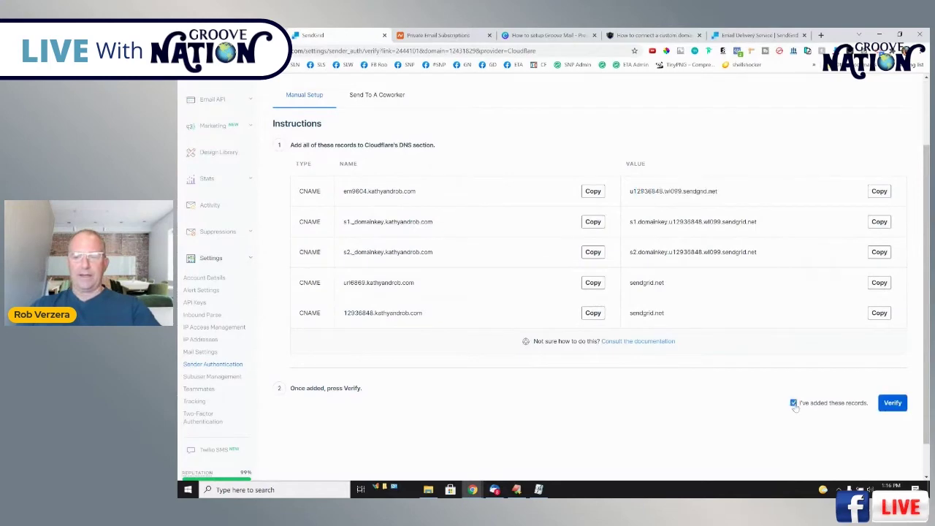
{"action": "left_click", "coordinate": [893, 404]}
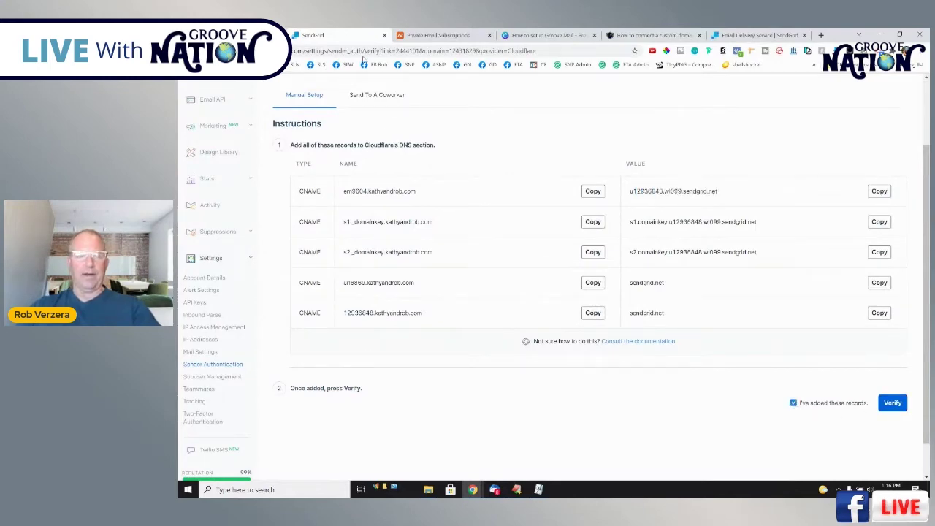
{"action": "scroll", "coordinate": [312, 293], "scroll_direction": "down", "scroll_amount": 2}
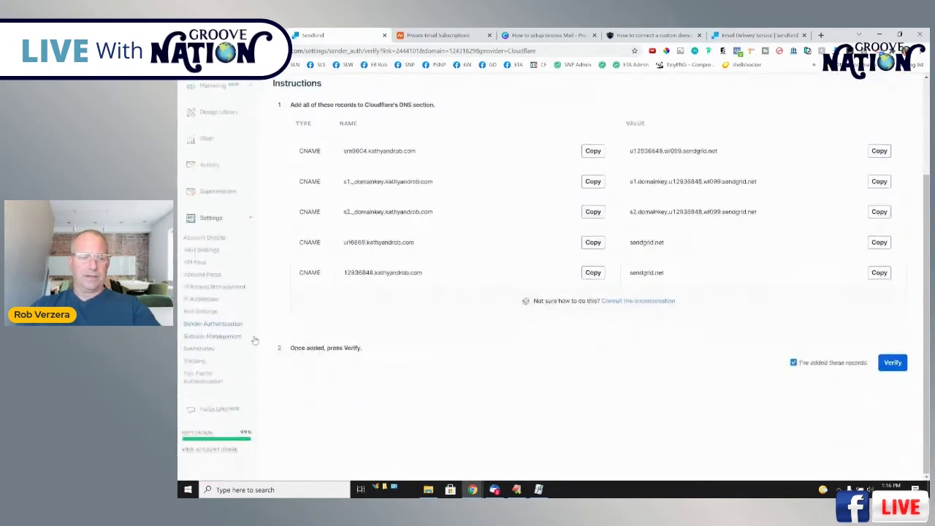
Inspect em5055.kathyandrob.com's Verified CNAME records, then return to the Sender Authentication list.
{"action": "left_click", "coordinate": [222, 327]}
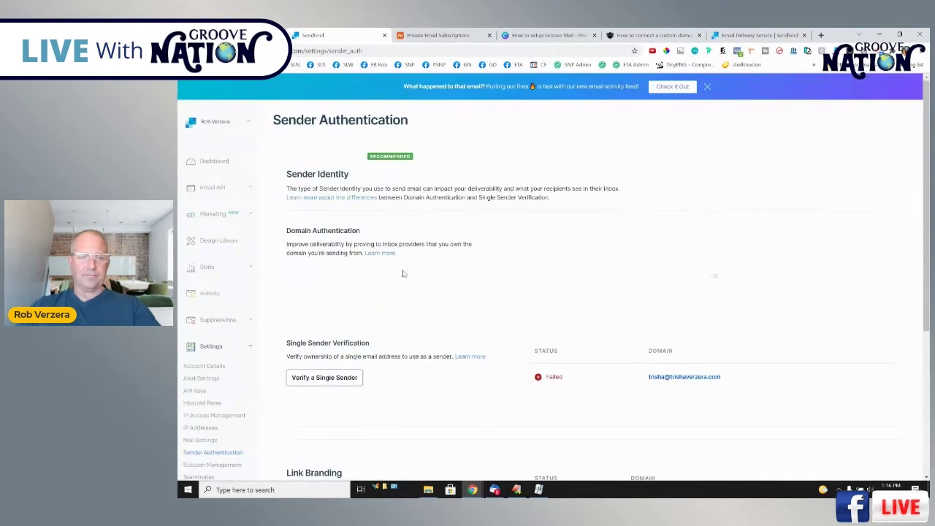
{"action": "left_click_drag", "start_coordinate": [720, 297], "coordinate": [548, 291]}
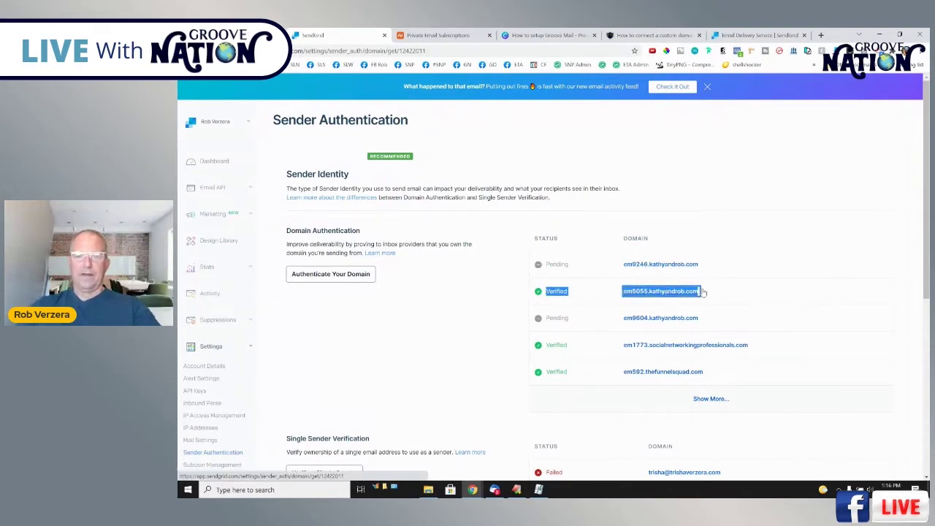
{"action": "left_click", "coordinate": [683, 292]}
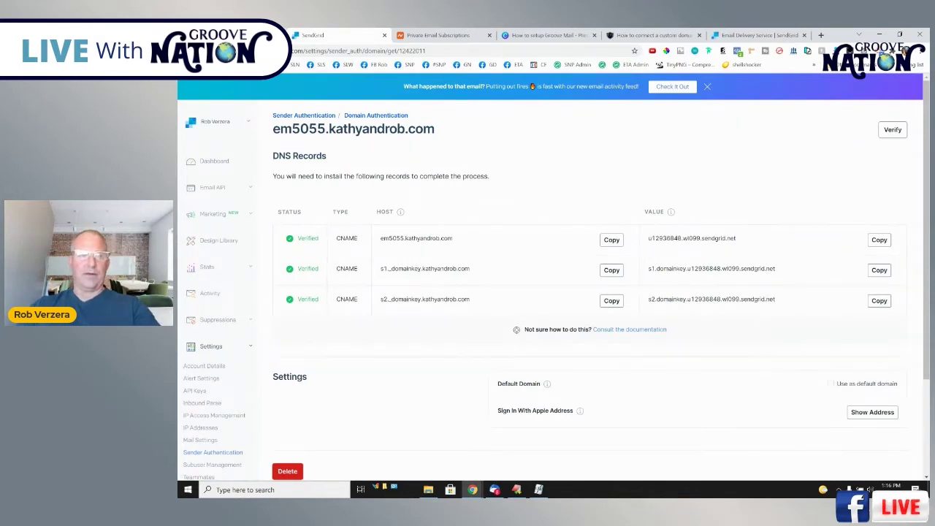
{"action": "key", "text": "ctrl+shift+Tab"}
{"action": "left_click", "coordinate": [347, 37]}
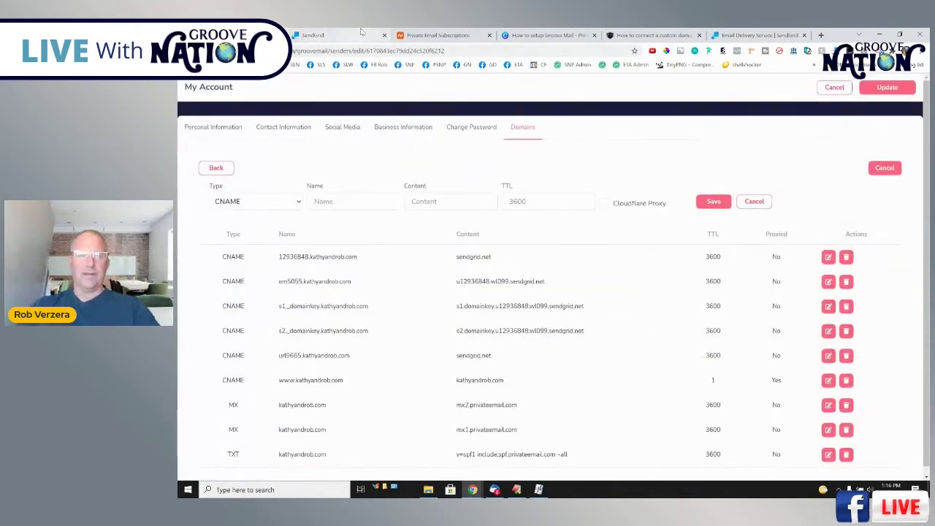
{"action": "scroll", "coordinate": [788, 378], "scroll_direction": "down", "scroll_amount": 2}
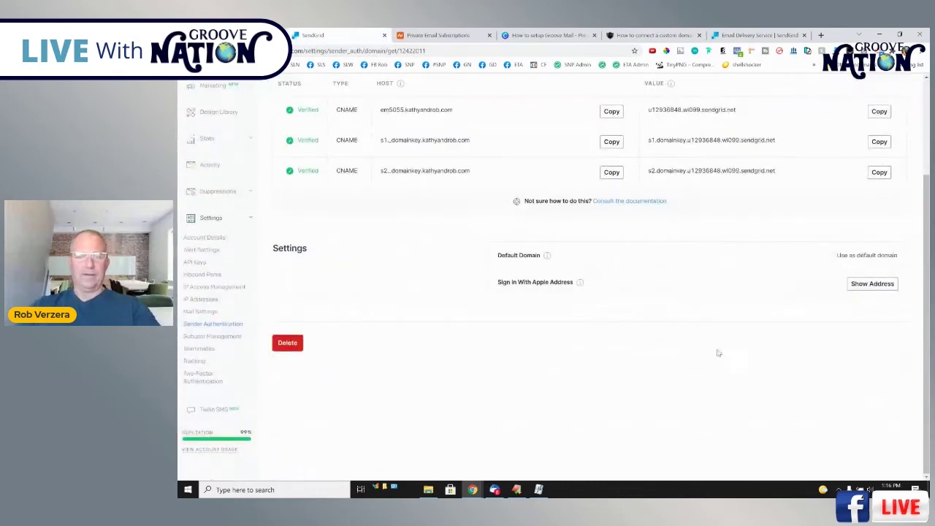
{"action": "scroll", "coordinate": [882, 244], "scroll_direction": "up", "scroll_amount": 2}
{"action": "key", "text": "alt+Left"}
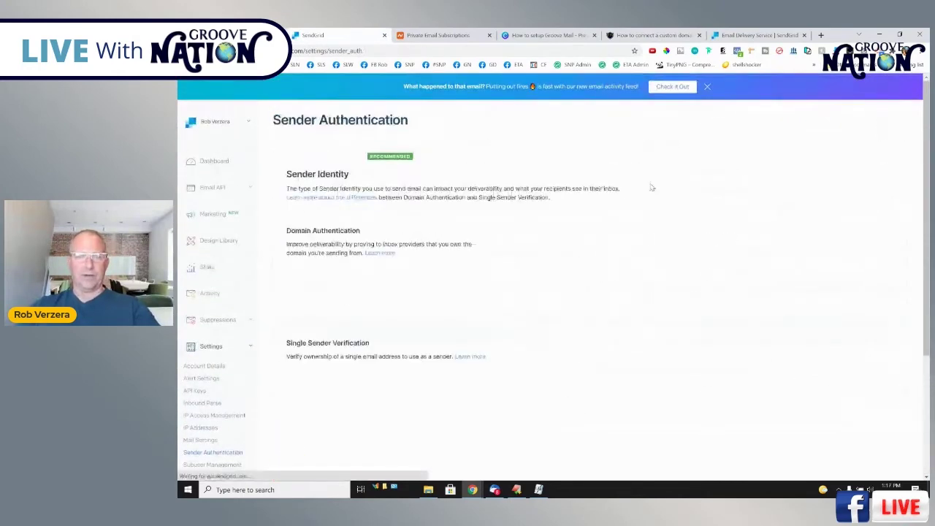
{"action": "left_click_drag", "start_coordinate": [545, 296], "coordinate": [563, 300]}
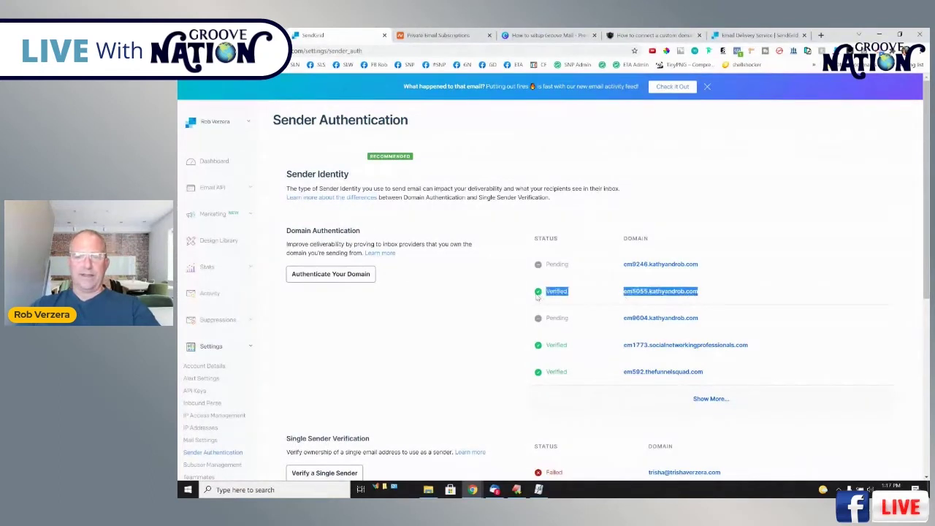
{"action": "left_click", "coordinate": [563, 294]}
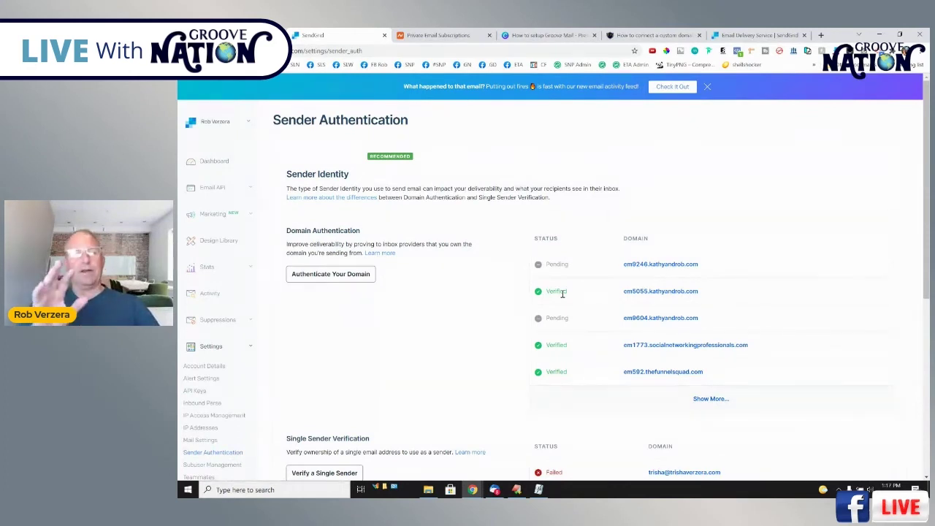
Go through the Cloudflare DNS host, Enter your domain and Groove records slides, then show Namecheap Private Email.
{"action": "left_click", "coordinate": [555, 40]}
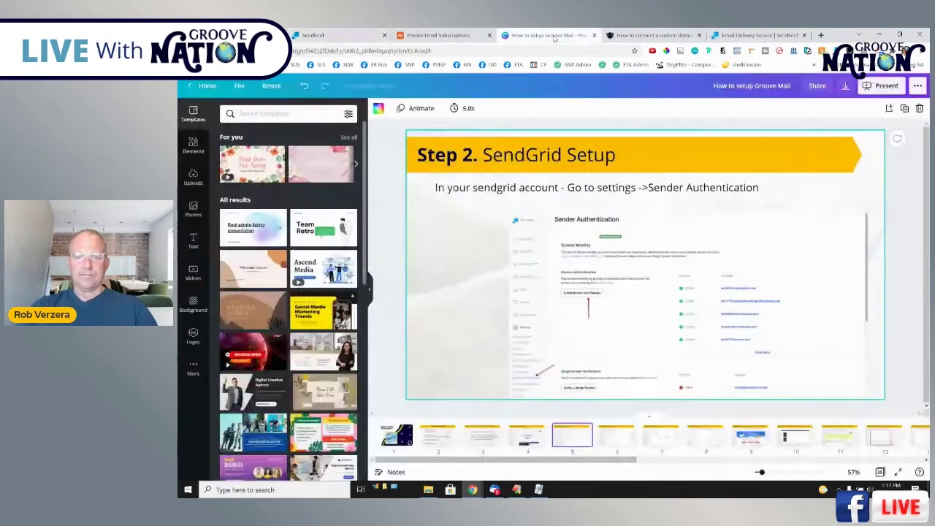
{"action": "left_click", "coordinate": [621, 436]}
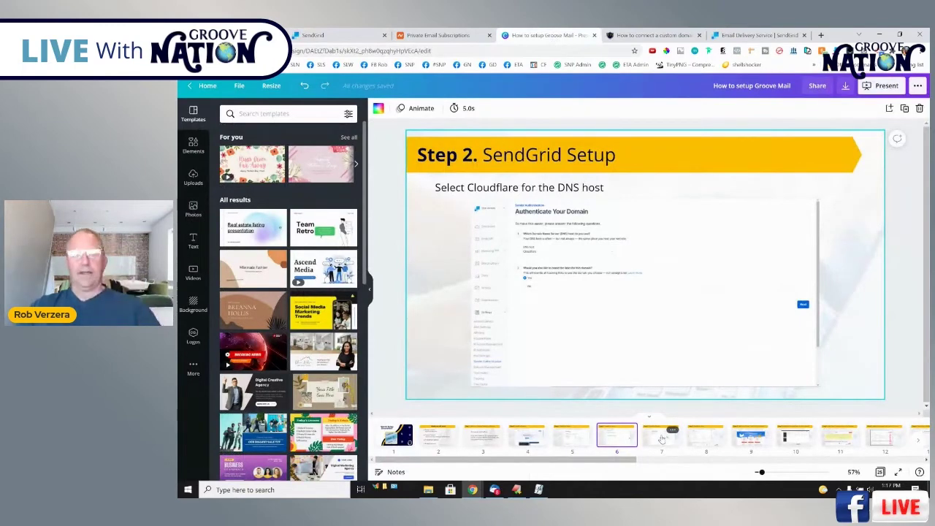
{"action": "left_click", "coordinate": [661, 436]}
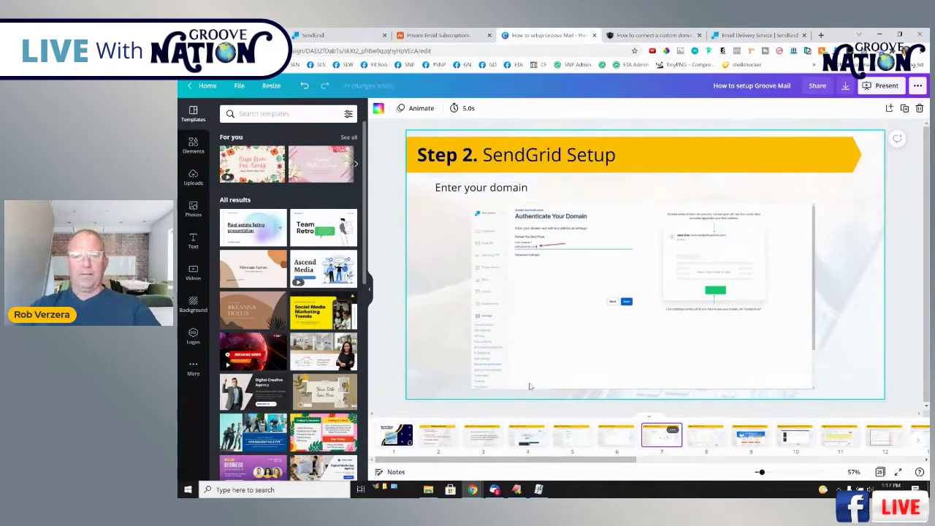
{"action": "left_click", "coordinate": [705, 439]}
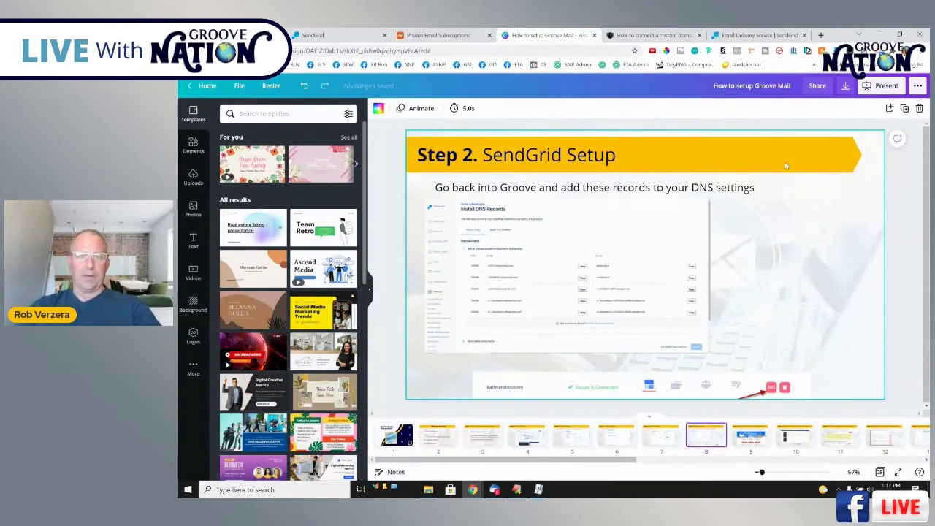
{"action": "left_click", "coordinate": [454, 35]}
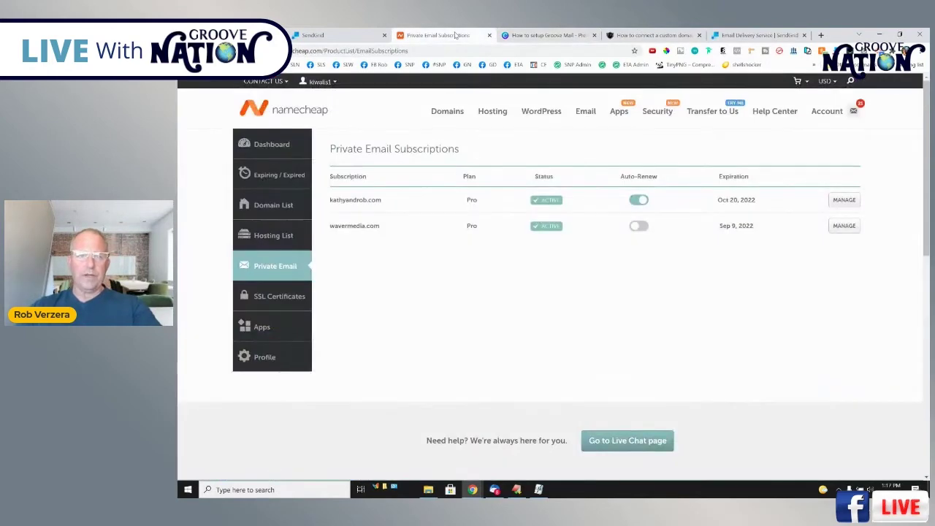
Compare the Starter and Pro ($28.80/year) business email prices, then return to the account panel.
{"action": "left_click", "coordinate": [584, 112]}
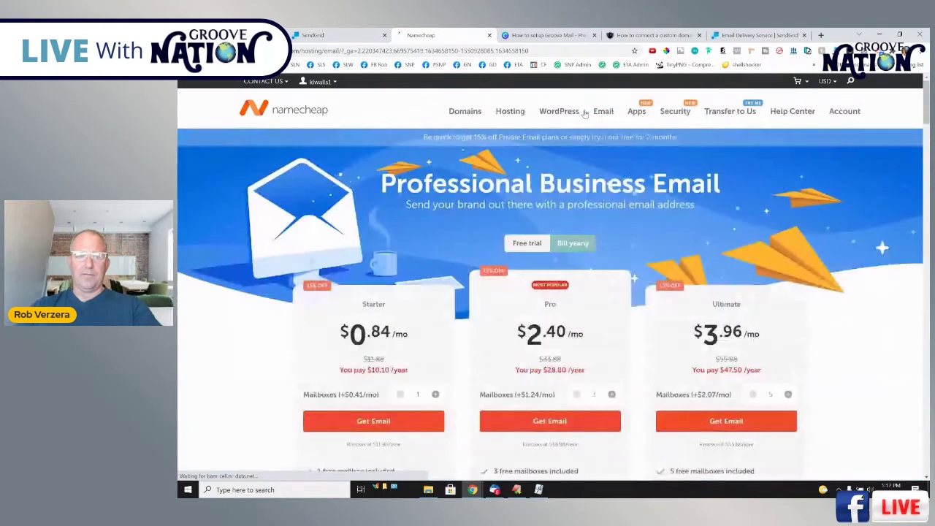
{"action": "scroll", "coordinate": [541, 322], "scroll_direction": "down", "scroll_amount": 2}
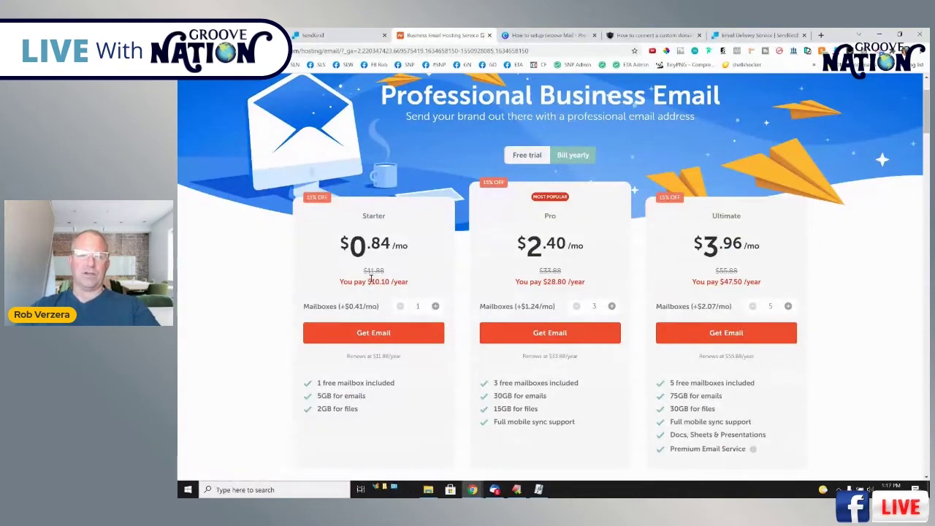
{"action": "left_click_drag", "start_coordinate": [371, 278], "coordinate": [409, 282]}
{"action": "left_click_drag", "start_coordinate": [537, 281], "coordinate": [601, 285]}
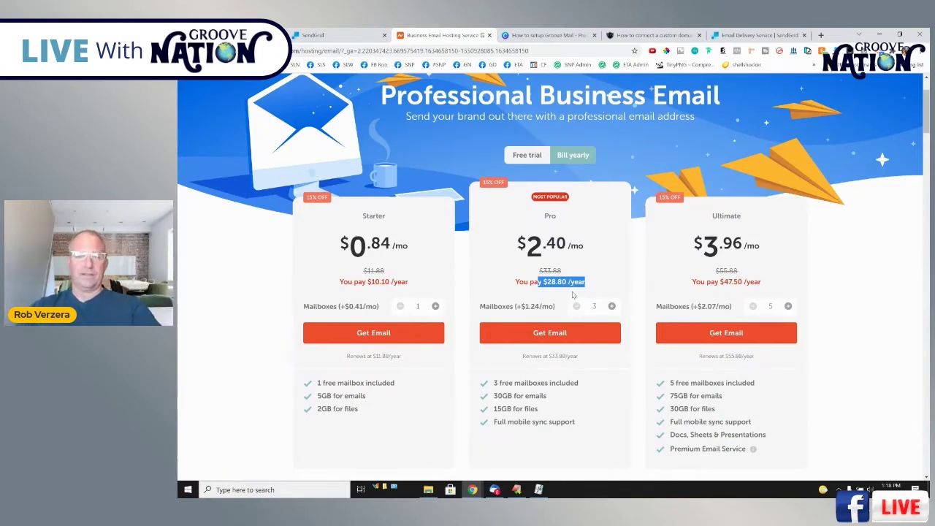
{"action": "scroll", "coordinate": [573, 294], "scroll_direction": "down", "scroll_amount": 3}
{"action": "scroll", "coordinate": [573, 291], "scroll_direction": "up", "scroll_amount": 1}
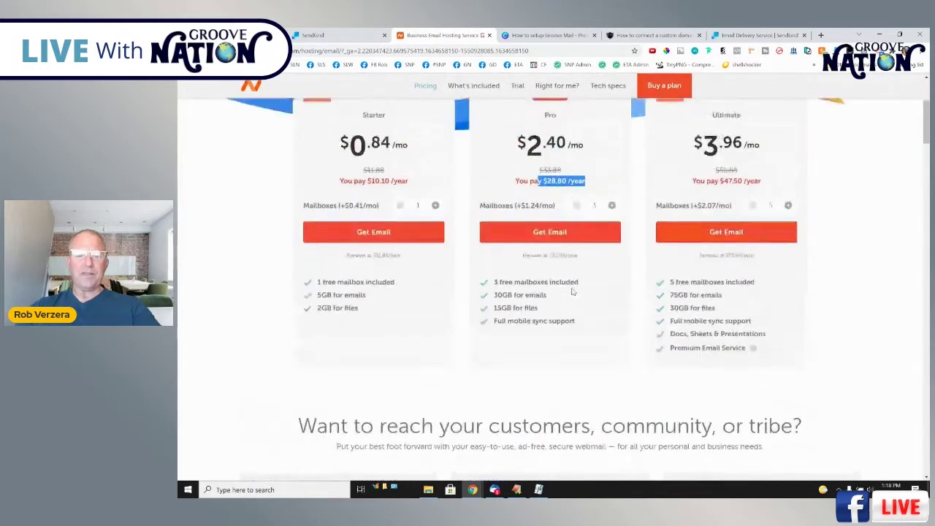
{"action": "scroll", "coordinate": [573, 292], "scroll_direction": "up", "scroll_amount": 2}
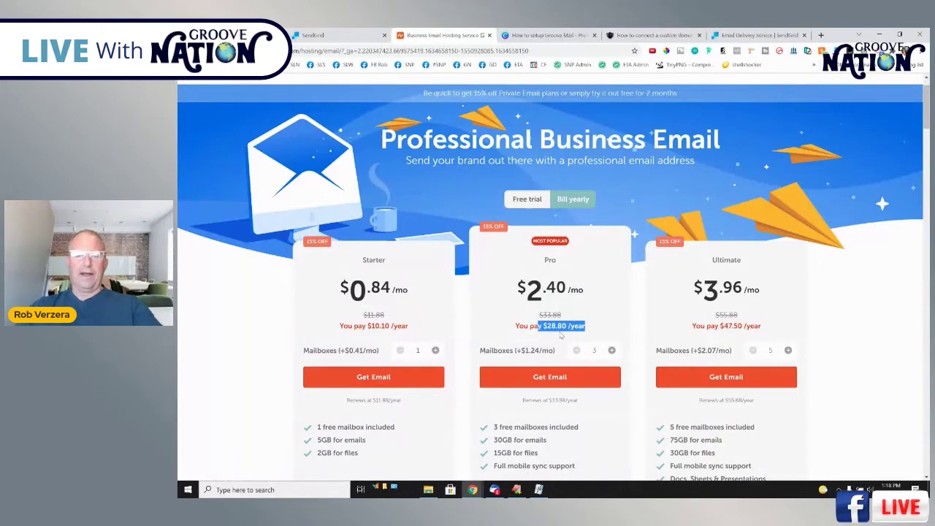
{"action": "left_click", "coordinate": [588, 280]}
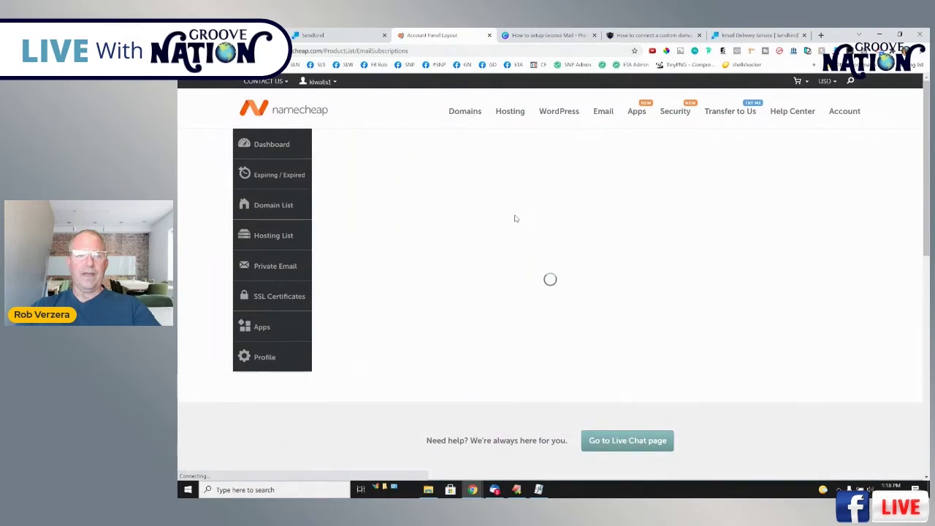
List the Private Email subscriptions and highlight the kathyandrob.com Pro subscription.
{"action": "left_click", "coordinate": [246, 270]}
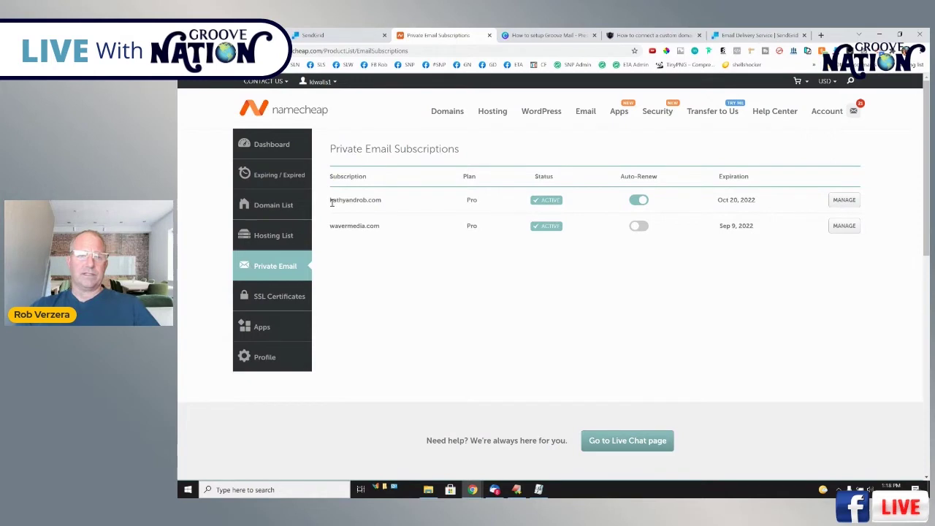
{"action": "left_click_drag", "start_coordinate": [330, 200], "coordinate": [380, 199]}
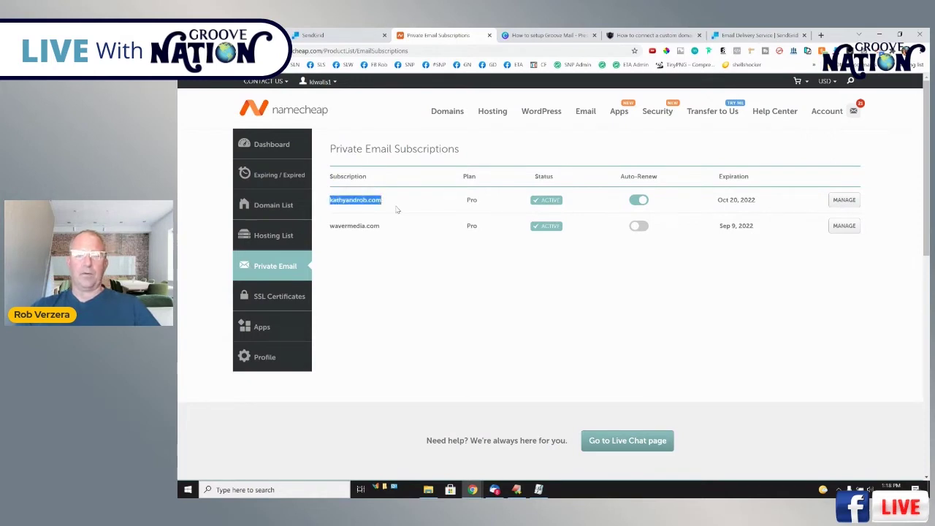
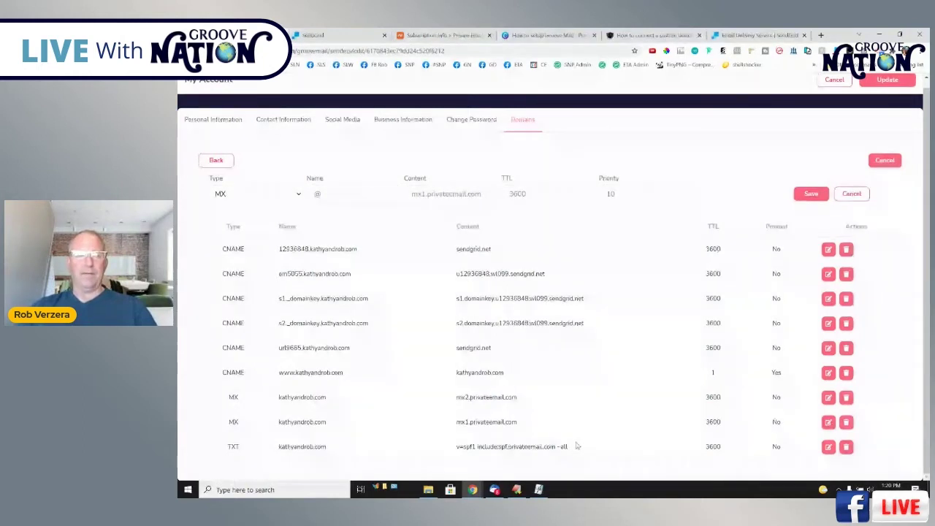
Discard the unfinished MX record, review the six CNAME, two MX and TXT rows, then move to the setup slides.
{"action": "left_click", "coordinate": [851, 194]}
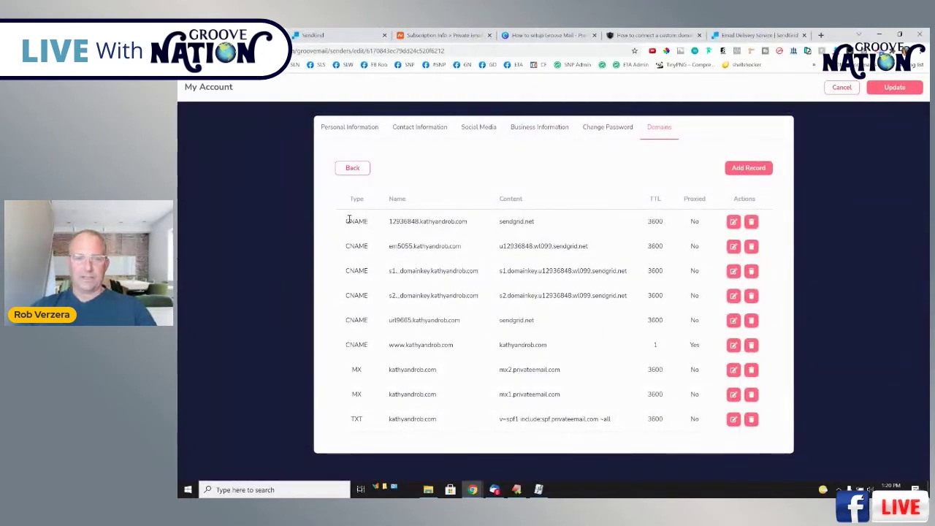
{"action": "left_click_drag", "start_coordinate": [349, 221], "coordinate": [582, 350]}
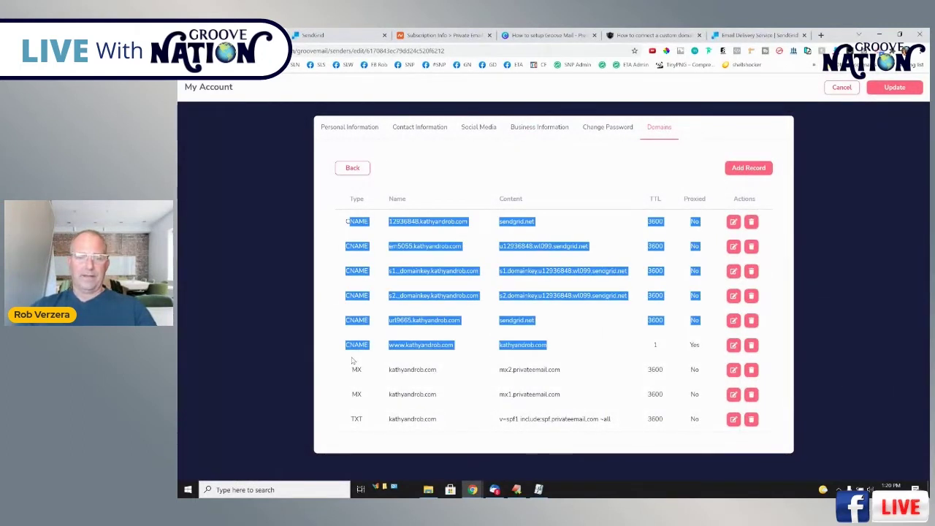
{"action": "left_click_drag", "start_coordinate": [351, 360], "coordinate": [614, 422]}
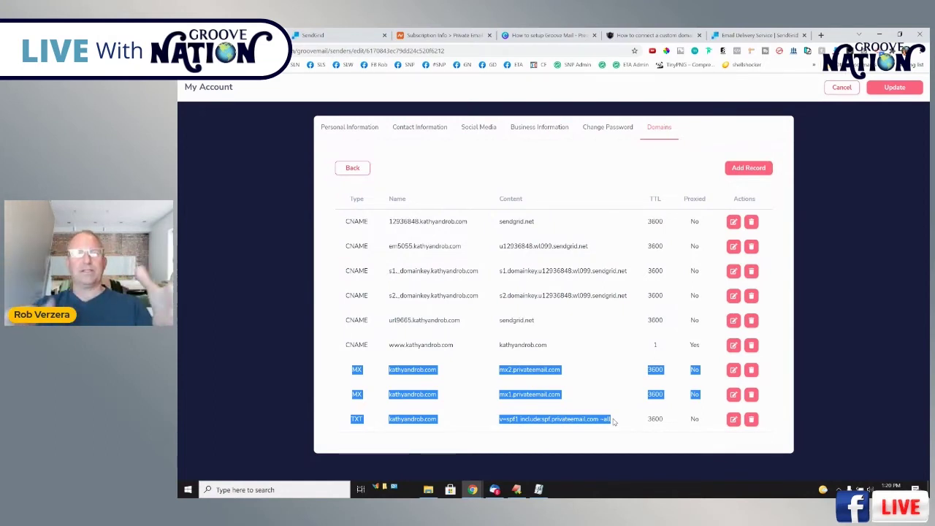
{"action": "left_click", "coordinate": [540, 34]}
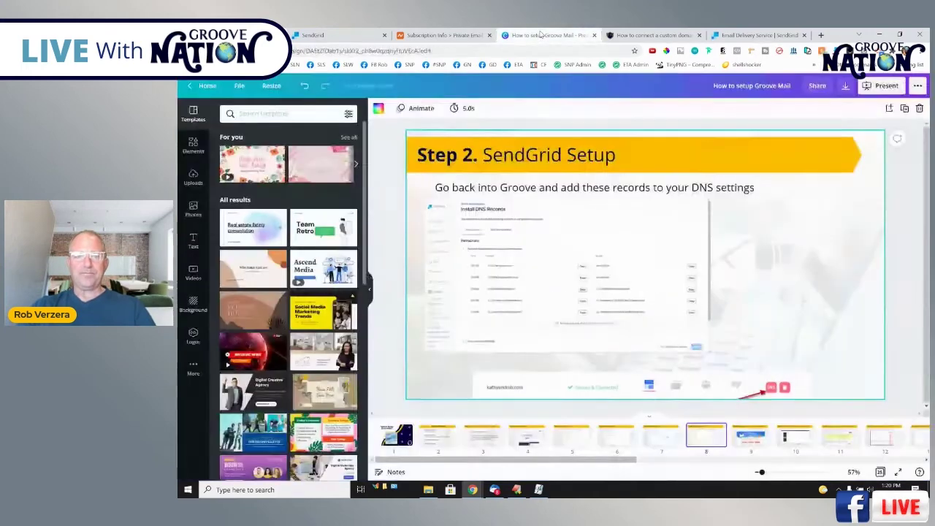
Page through guide slides 9–12 on Private Email and DNS records to Step 4 'Create Your MailBox(s)'.
{"action": "left_click", "coordinate": [751, 437]}
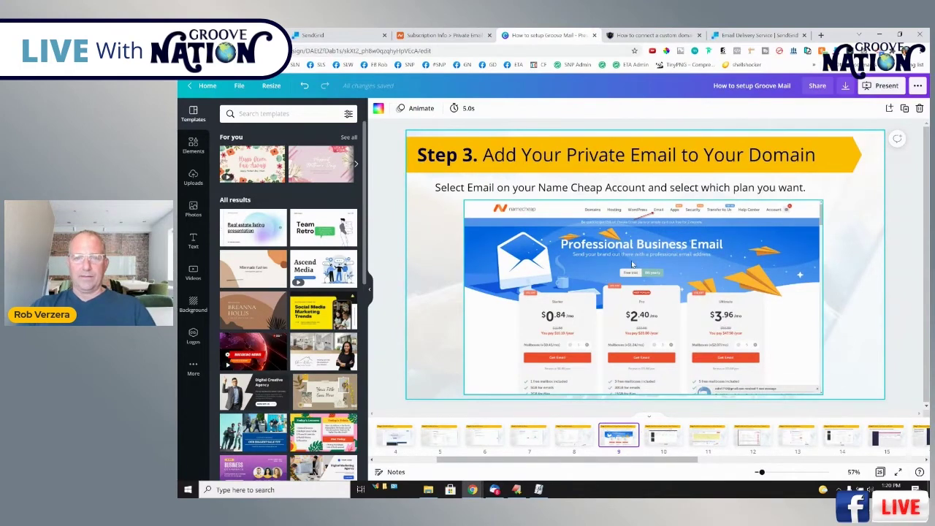
{"action": "left_click", "coordinate": [671, 433]}
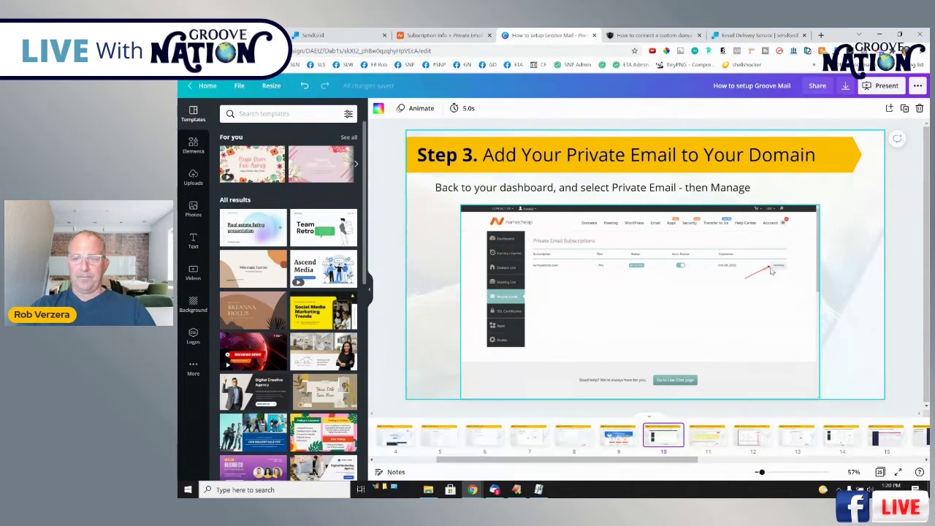
{"action": "left_click", "coordinate": [706, 441]}
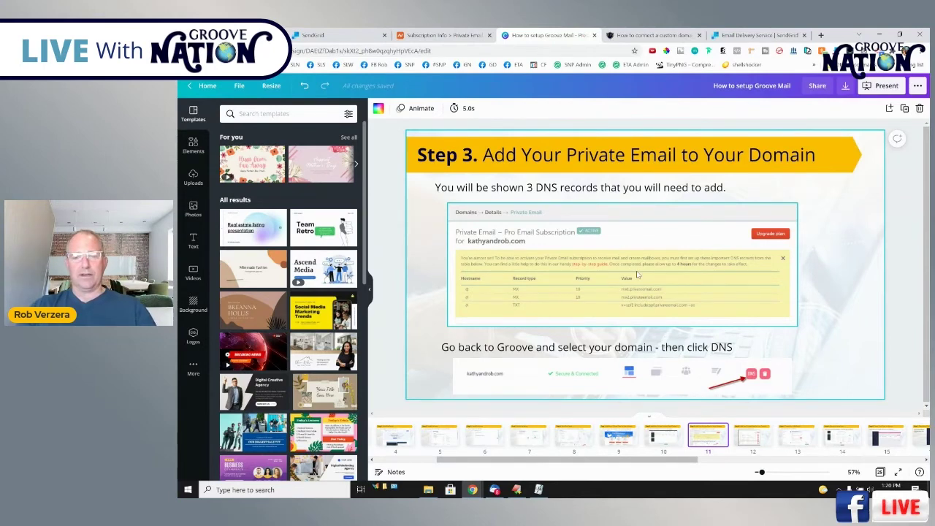
{"action": "left_click", "coordinate": [752, 445]}
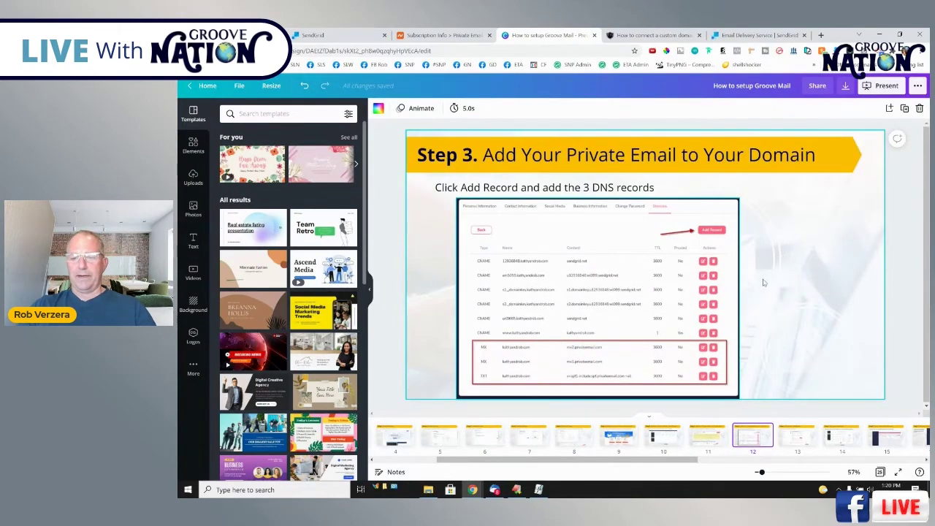
{"action": "key", "text": "Right"}
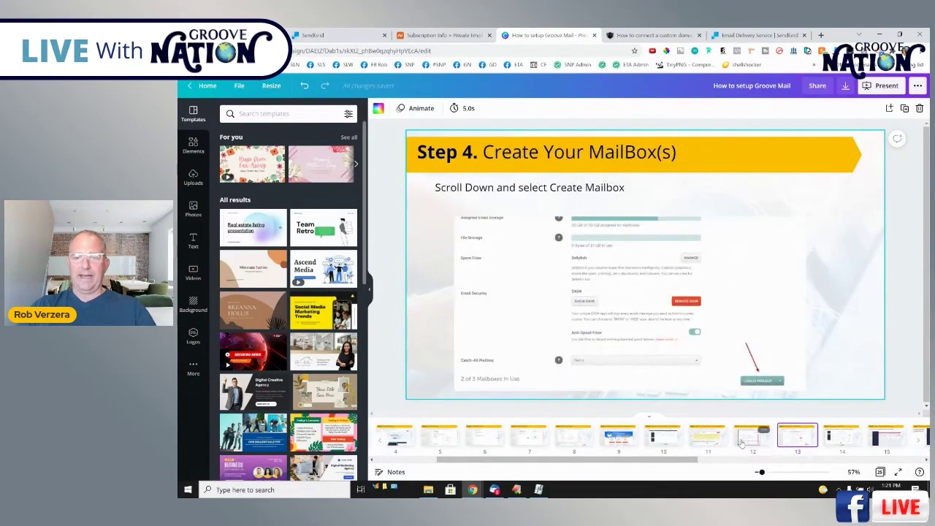
{"action": "left_click", "coordinate": [742, 442]}
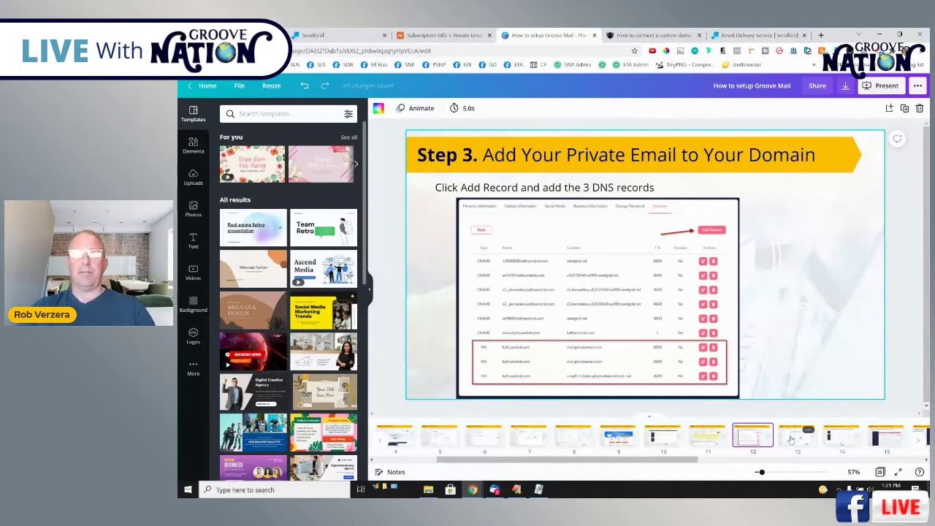
{"action": "left_click", "coordinate": [794, 438]}
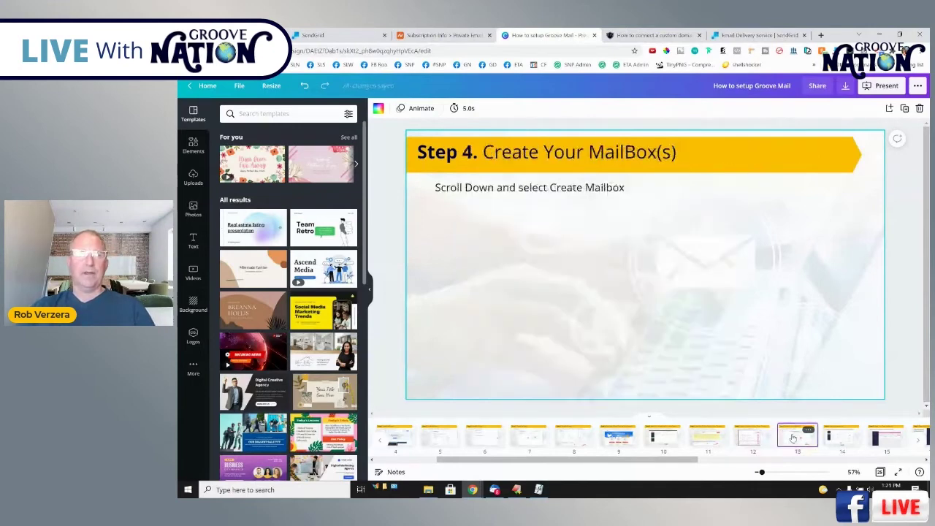
{"action": "left_click", "coordinate": [459, 35]}
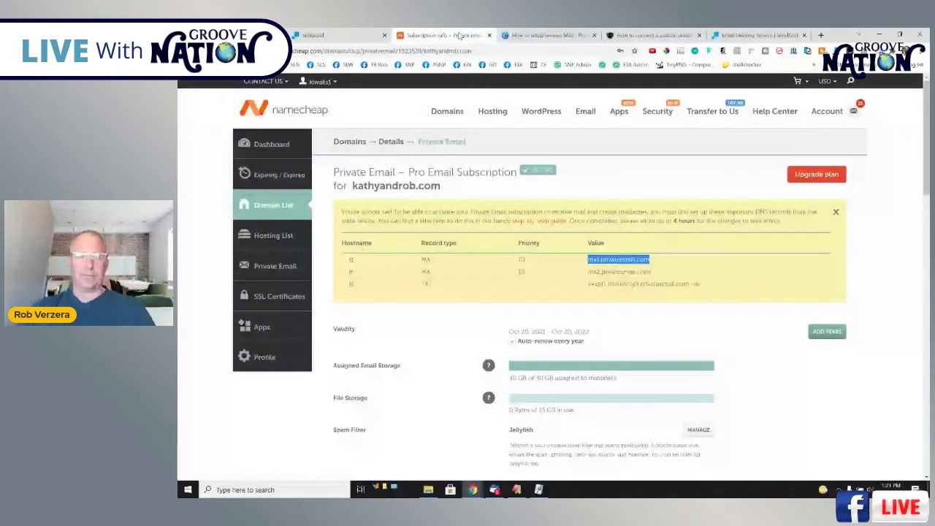
Open the kathyandrob.com Private Email subscription and inspect the catch-all mailbox entry.
{"action": "left_click", "coordinate": [276, 268]}
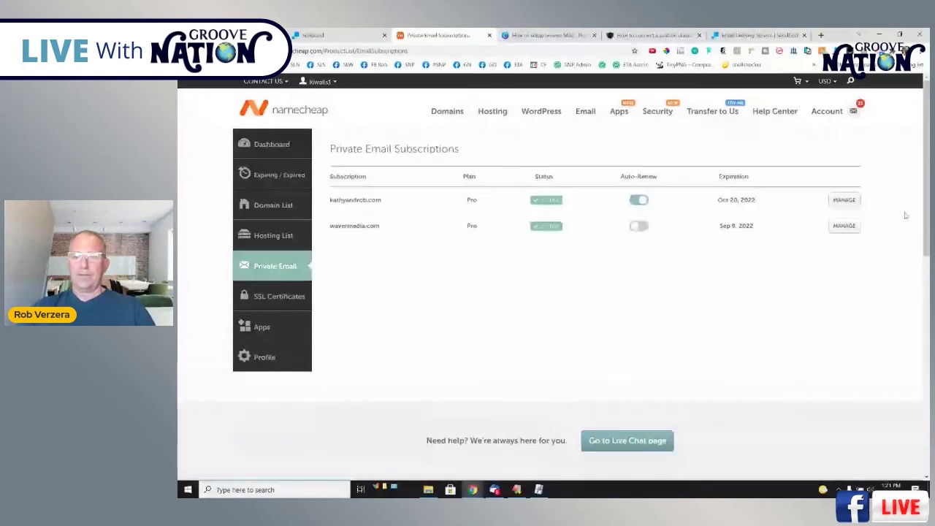
{"action": "left_click", "coordinate": [844, 200]}
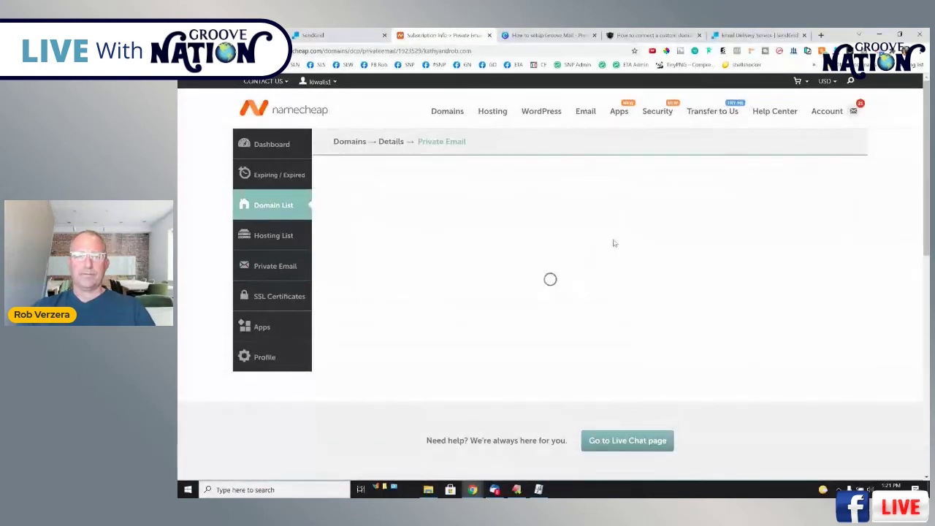
{"action": "scroll", "coordinate": [633, 225], "scroll_direction": "down", "scroll_amount": 6}
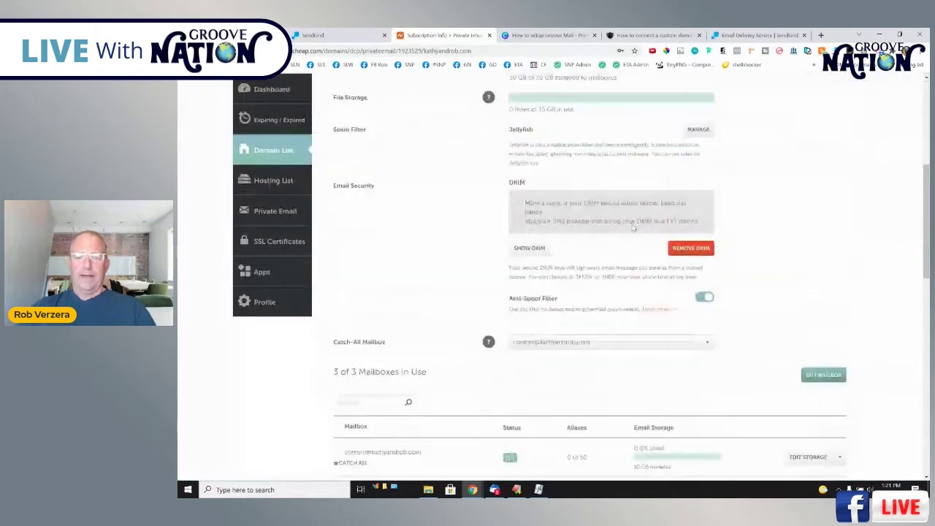
{"action": "scroll", "coordinate": [659, 313], "scroll_direction": "down", "scroll_amount": 2}
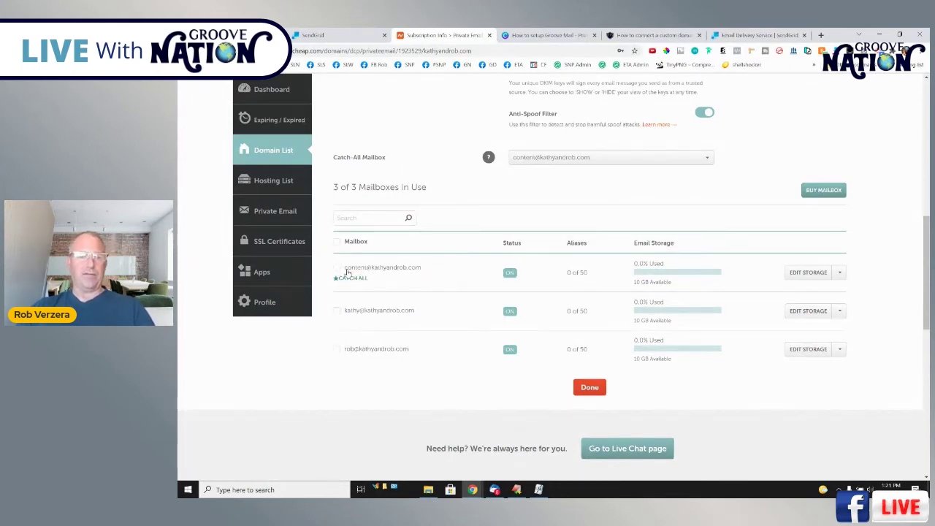
{"action": "left_click_drag", "start_coordinate": [348, 271], "coordinate": [404, 272]}
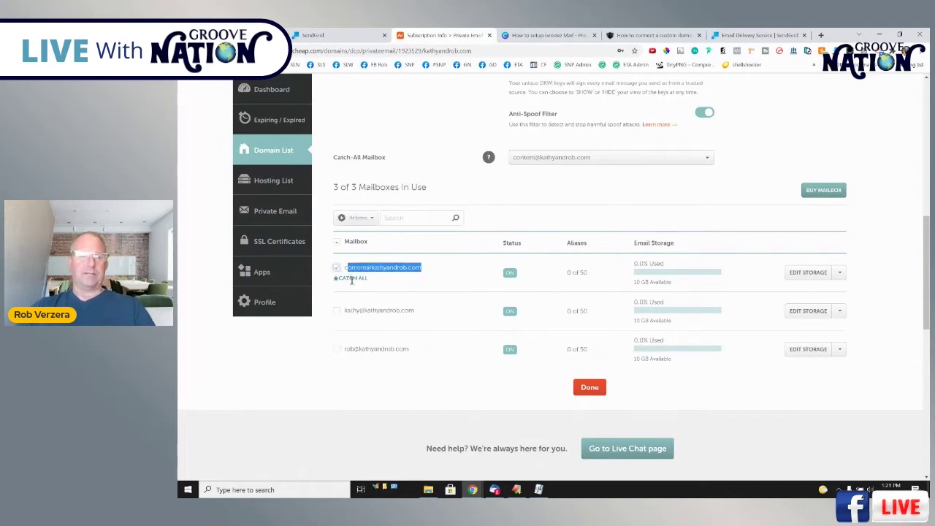
{"action": "left_click", "coordinate": [375, 270]}
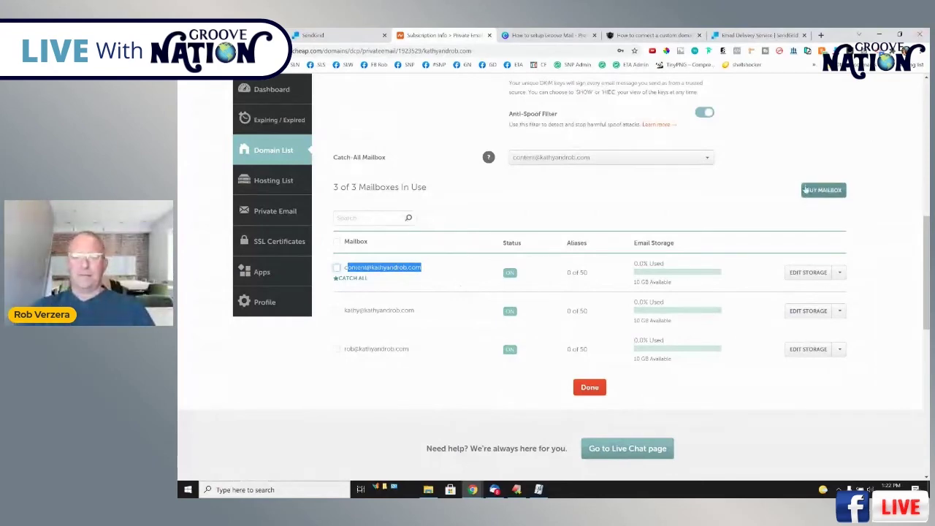
Check the 3 of 3 mailboxes in use and finish, returning to the Domain List.
{"action": "scroll", "coordinate": [728, 343], "scroll_direction": "up", "scroll_amount": 3}
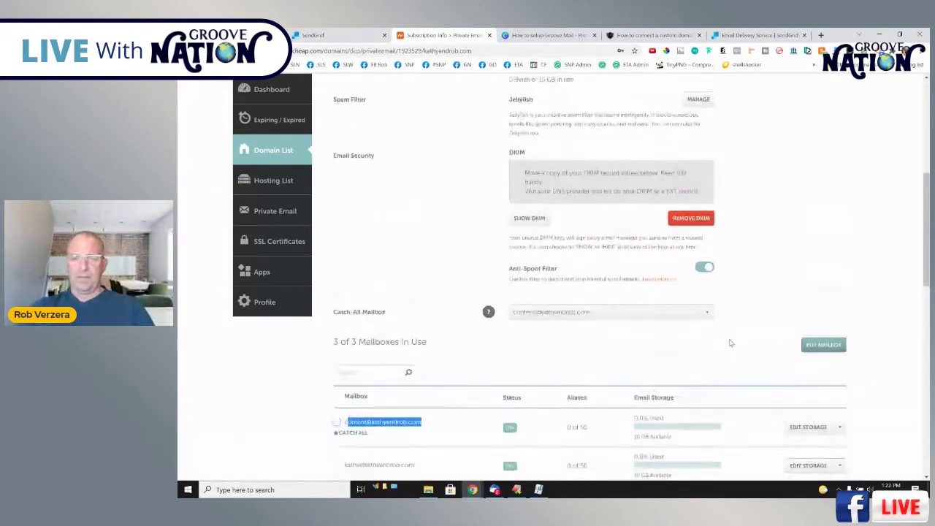
{"action": "scroll", "coordinate": [682, 340], "scroll_direction": "down", "scroll_amount": 2}
{"action": "scroll", "coordinate": [785, 277], "scroll_direction": "up", "scroll_amount": 3}
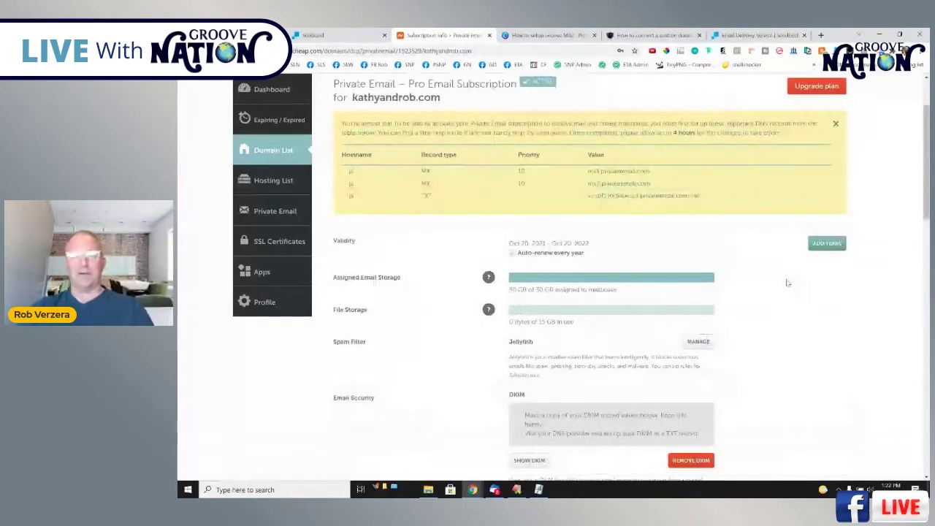
{"action": "scroll", "coordinate": [787, 282], "scroll_direction": "down", "scroll_amount": 4}
{"action": "scroll", "coordinate": [788, 285], "scroll_direction": "down", "scroll_amount": 2}
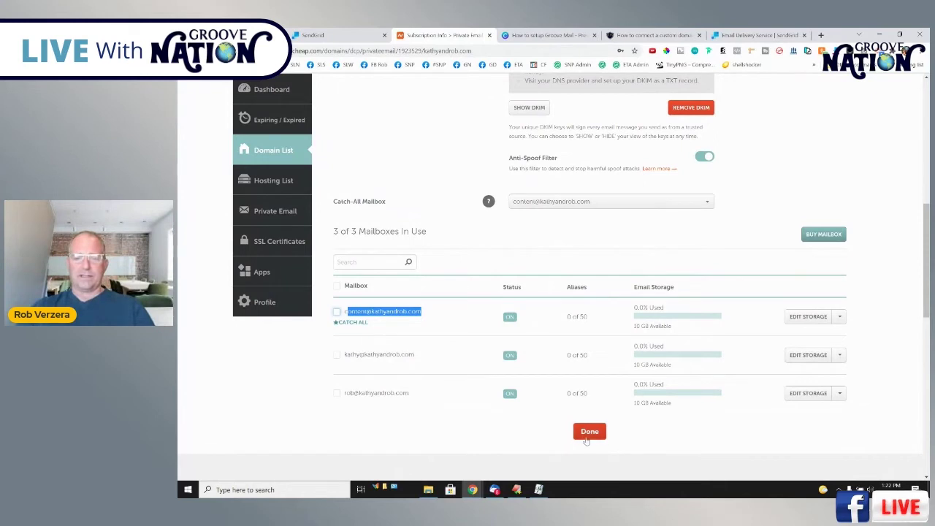
{"action": "left_click", "coordinate": [589, 431]}
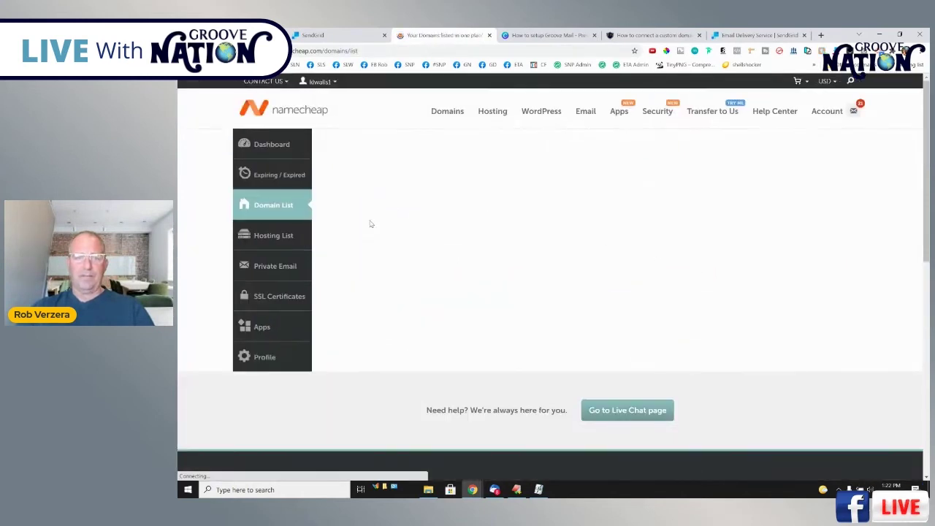
Reopen the kathyandrob.com subscription and choose Open Webmail for the catch-all mailbox.
{"action": "left_click", "coordinate": [285, 269]}
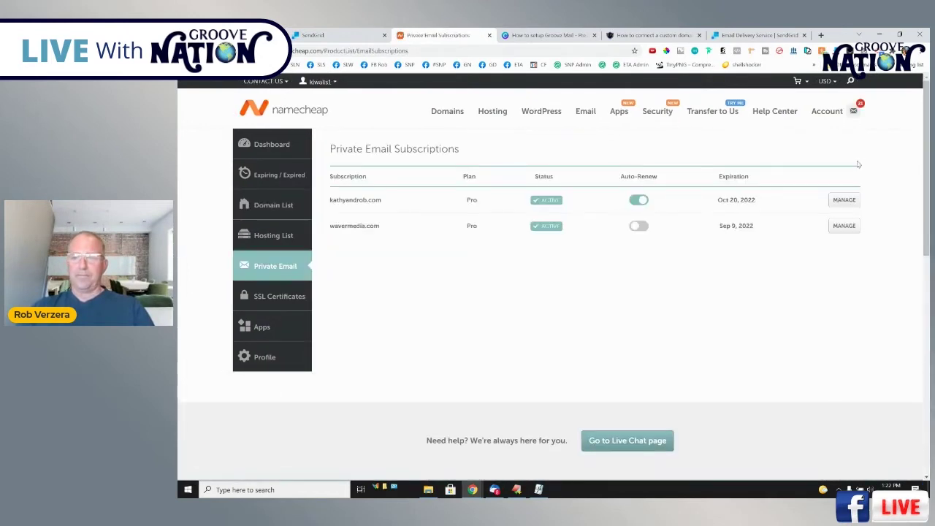
{"action": "left_click", "coordinate": [844, 200]}
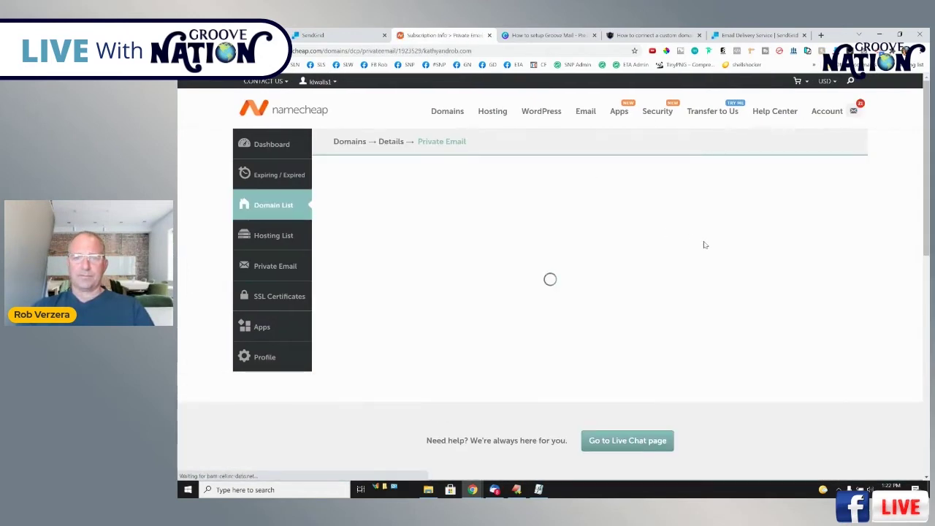
{"action": "scroll", "coordinate": [715, 281], "scroll_direction": "down", "scroll_amount": 4}
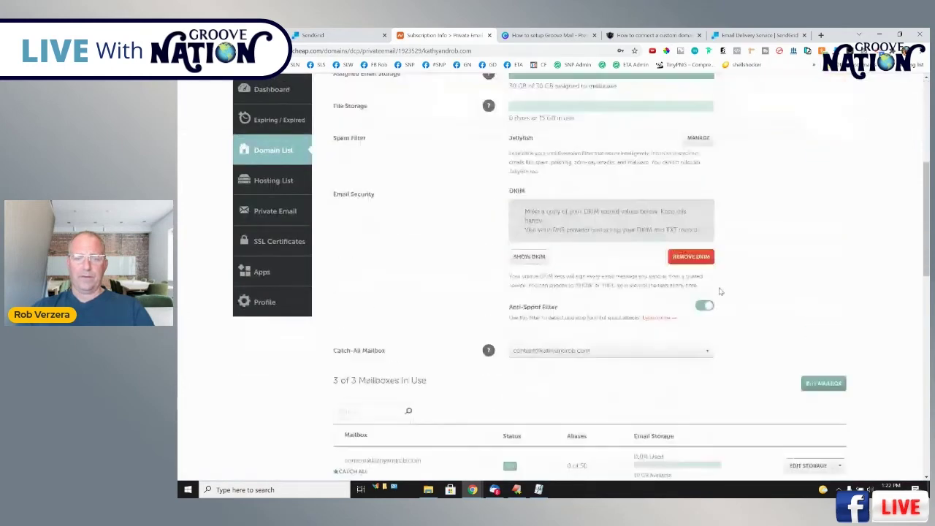
{"action": "scroll", "coordinate": [720, 292], "scroll_direction": "down", "scroll_amount": 4}
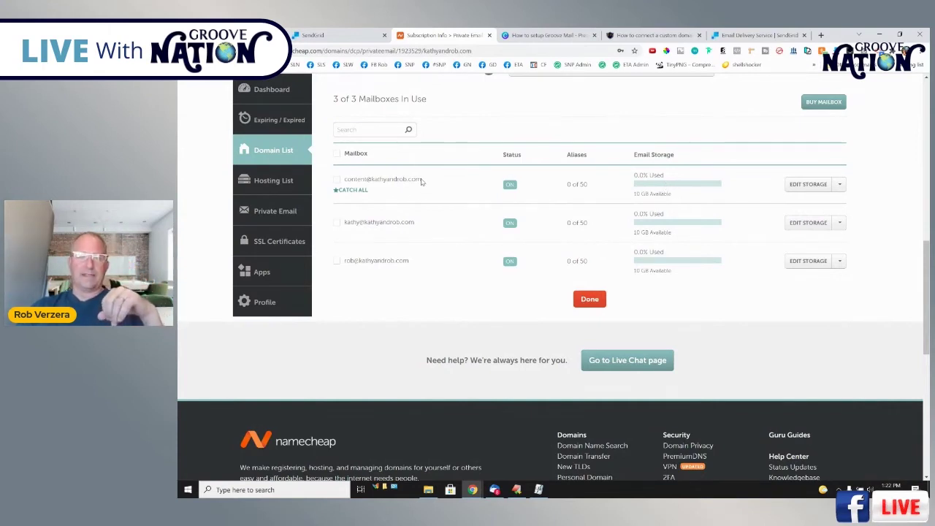
{"action": "left_click_drag", "start_coordinate": [422, 182], "coordinate": [354, 180]}
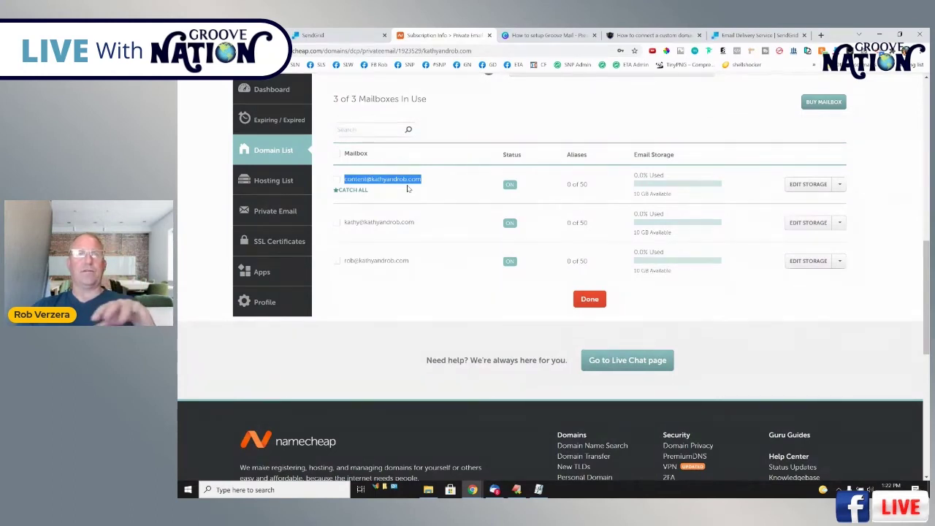
{"action": "left_click", "coordinate": [840, 185]}
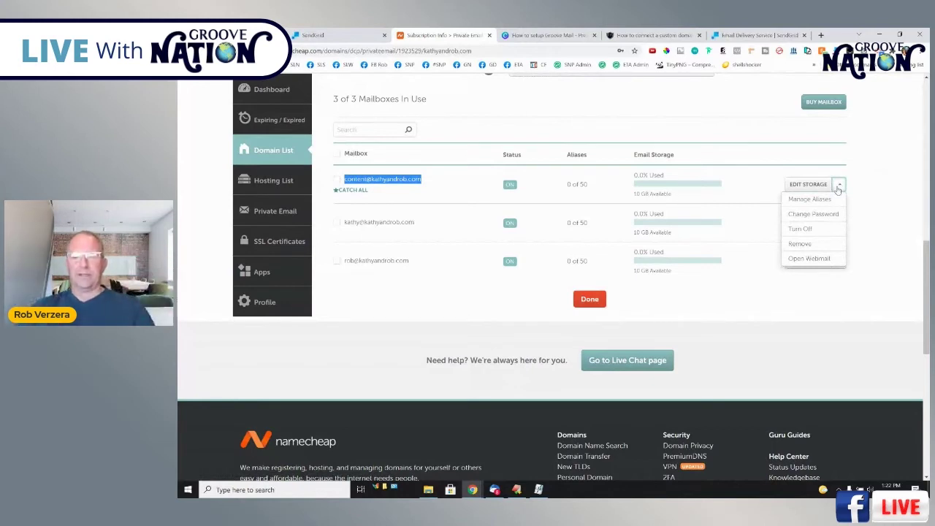
{"action": "left_click", "coordinate": [812, 259]}
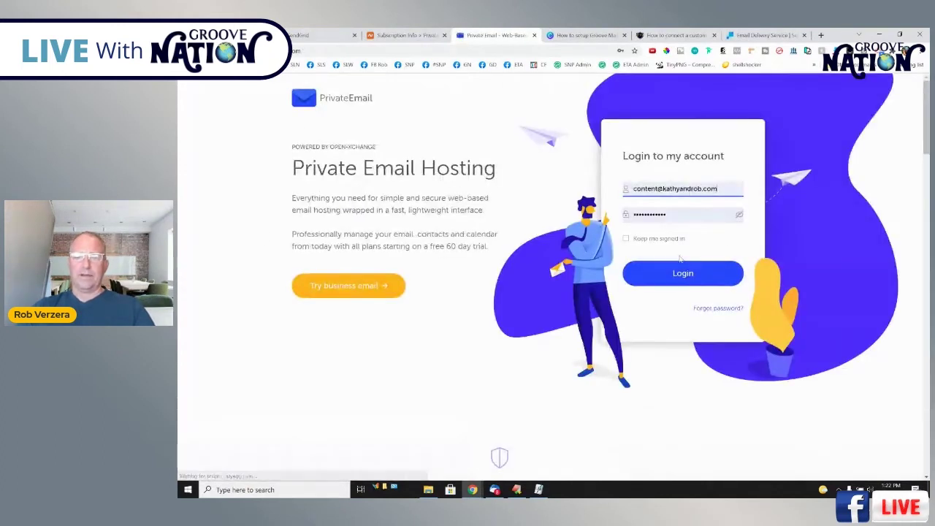
Sign in to webmail, skip the two-factor prompt, and read GrooveMail's 'Email verification' message.
{"action": "left_click", "coordinate": [694, 275]}
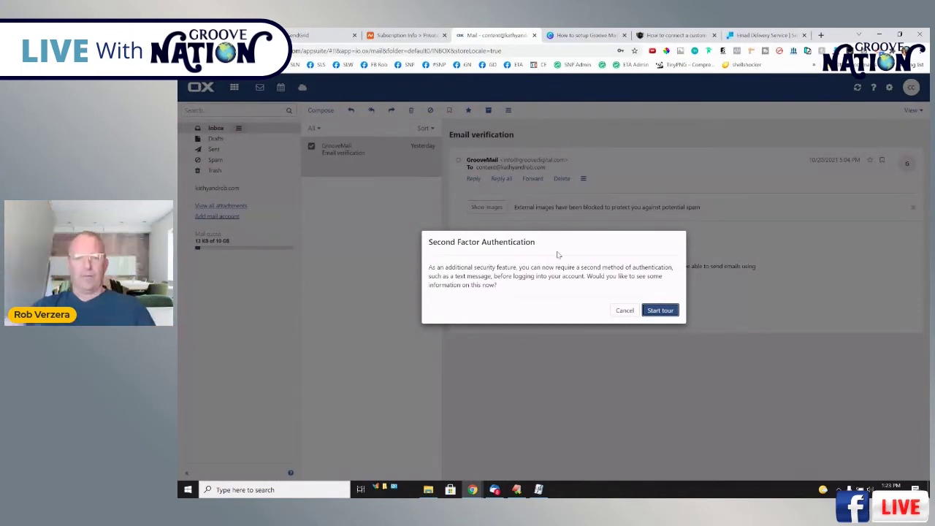
{"action": "left_click", "coordinate": [625, 310]}
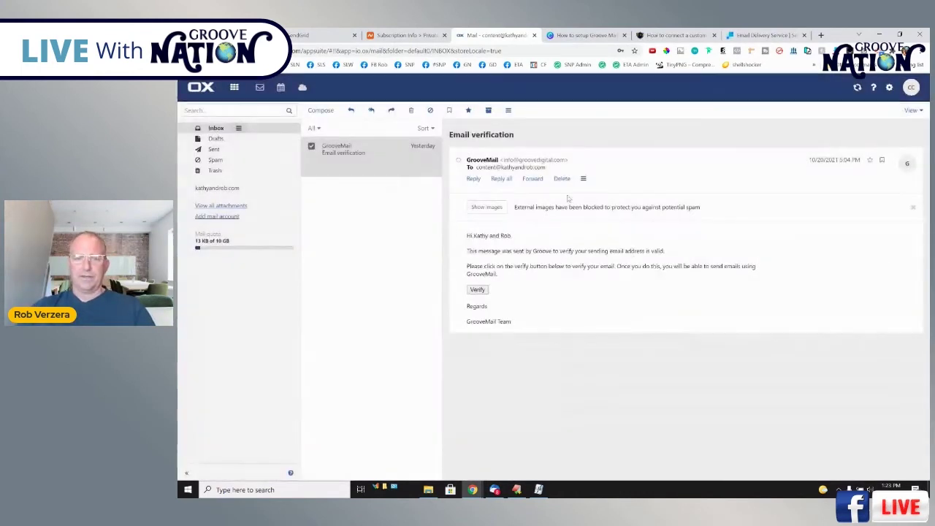
{"action": "left_click", "coordinate": [388, 154]}
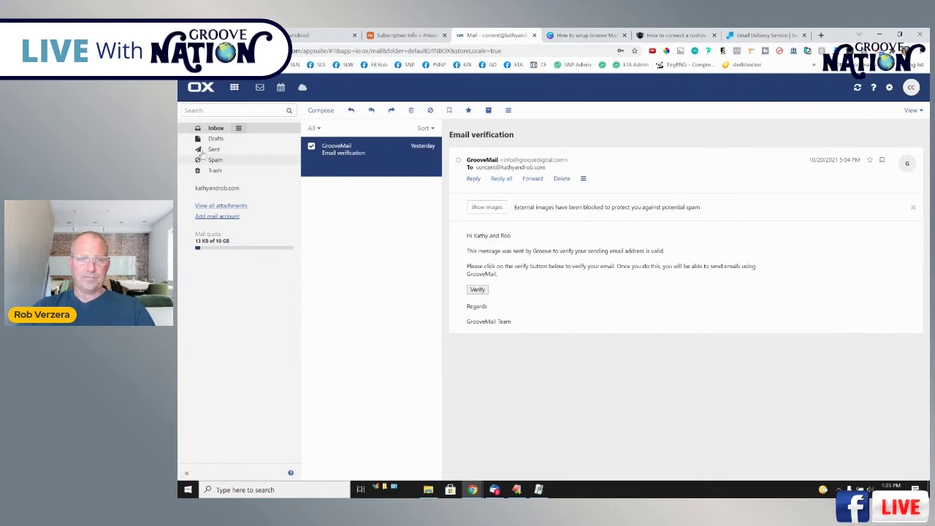
{"action": "left_click", "coordinate": [213, 128]}
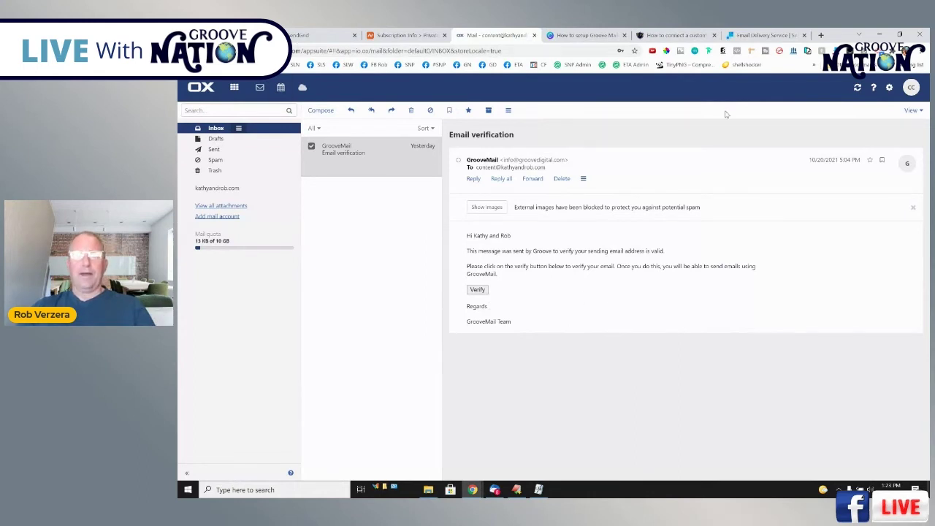
{"action": "left_click", "coordinate": [582, 37]}
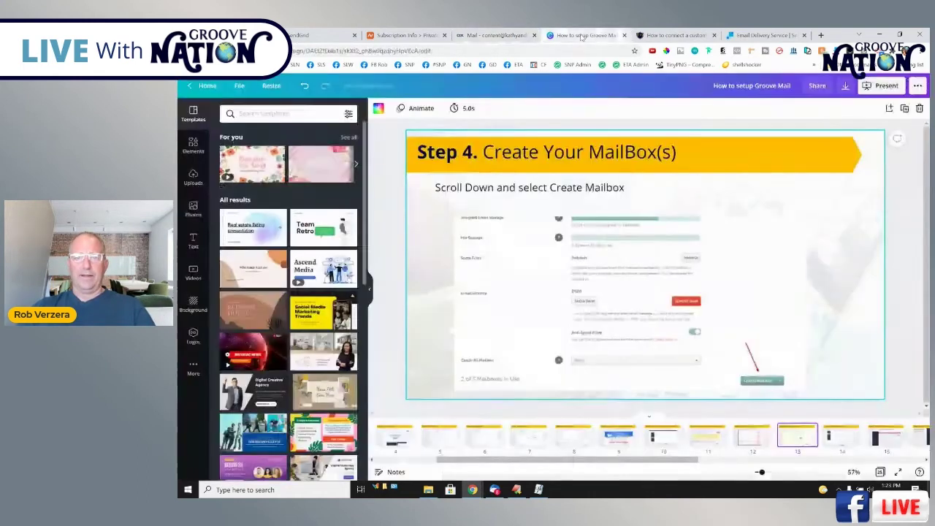
Advance the guide to slide 15, 'Step 5. Setup Your Email in Groove', then return to Groove.
{"action": "left_click", "coordinate": [835, 434]}
{"action": "left_click_drag", "start_coordinate": [691, 459], "coordinate": [783, 458]}
{"action": "left_click", "coordinate": [682, 436]}
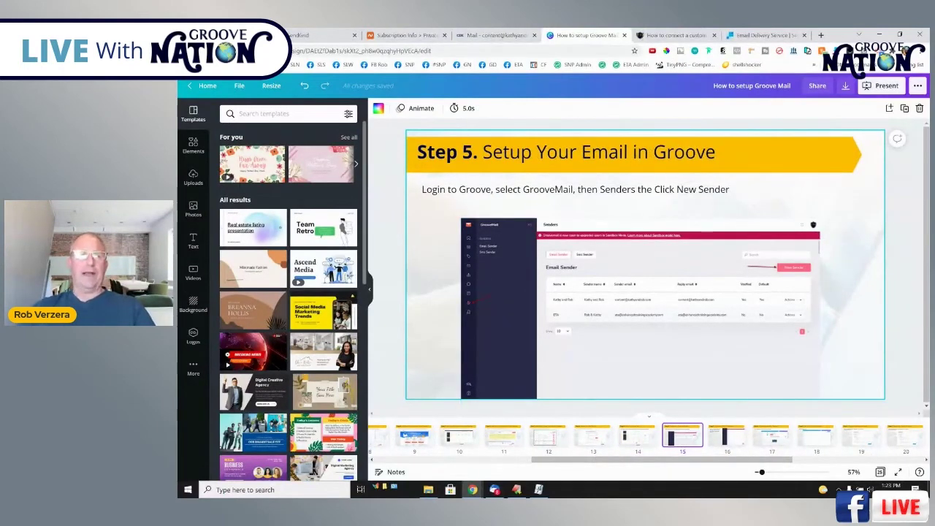
{"action": "key", "text": "ctrl+1"}
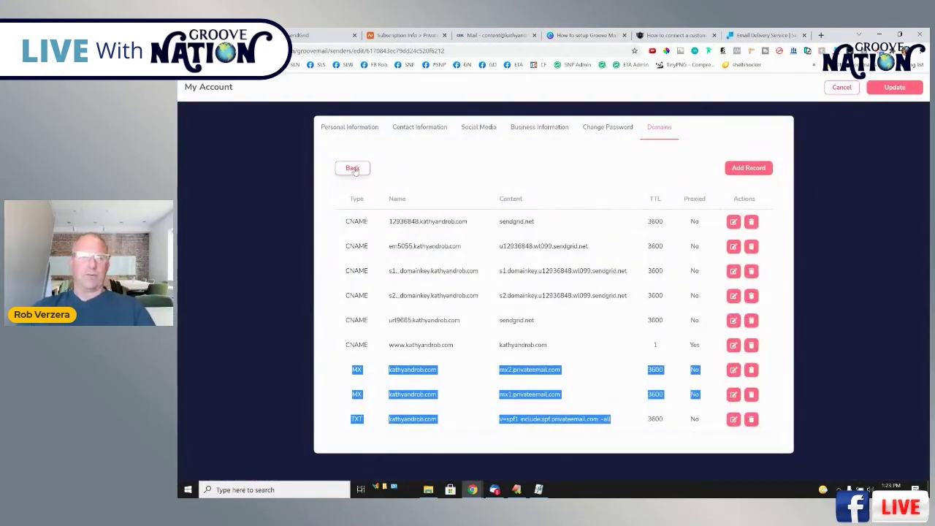
Update the account details, then open the GrooveMail app's Senders list.
{"action": "left_click", "coordinate": [892, 88]}
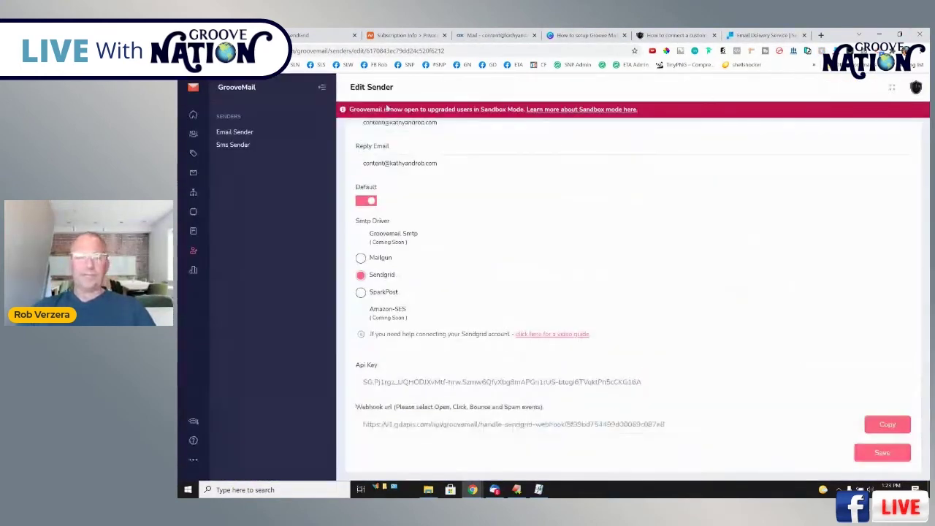
{"action": "left_click", "coordinate": [193, 89]}
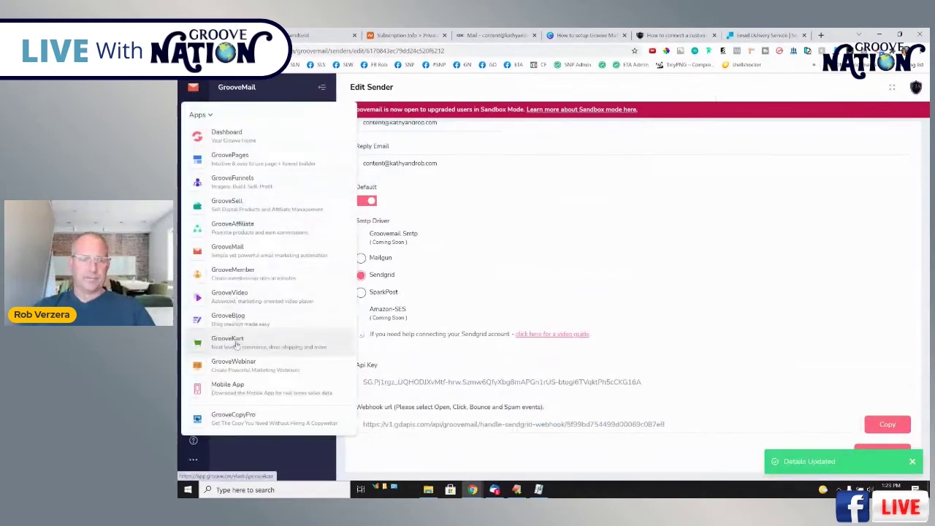
{"action": "left_click", "coordinate": [232, 250]}
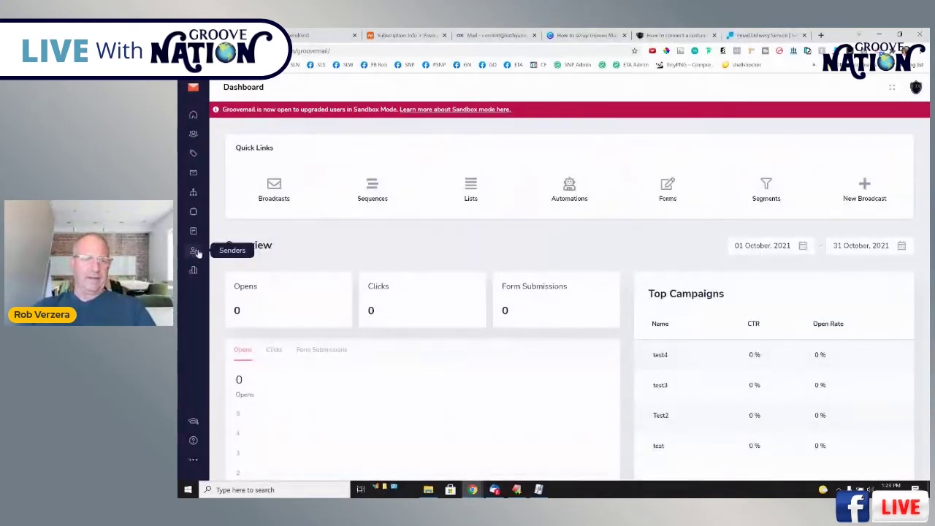
{"action": "left_click", "coordinate": [194, 252]}
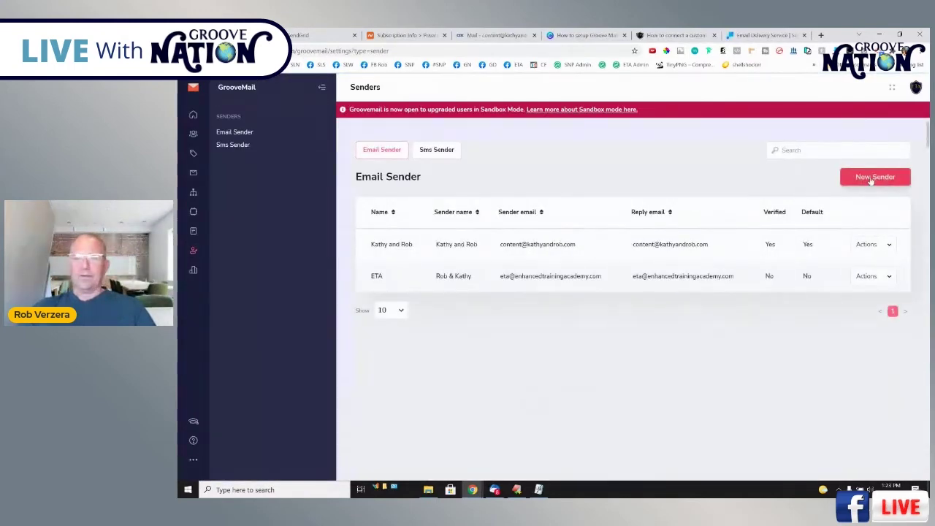
{"action": "left_click", "coordinate": [888, 245]}
{"action": "left_click", "coordinate": [864, 307]}
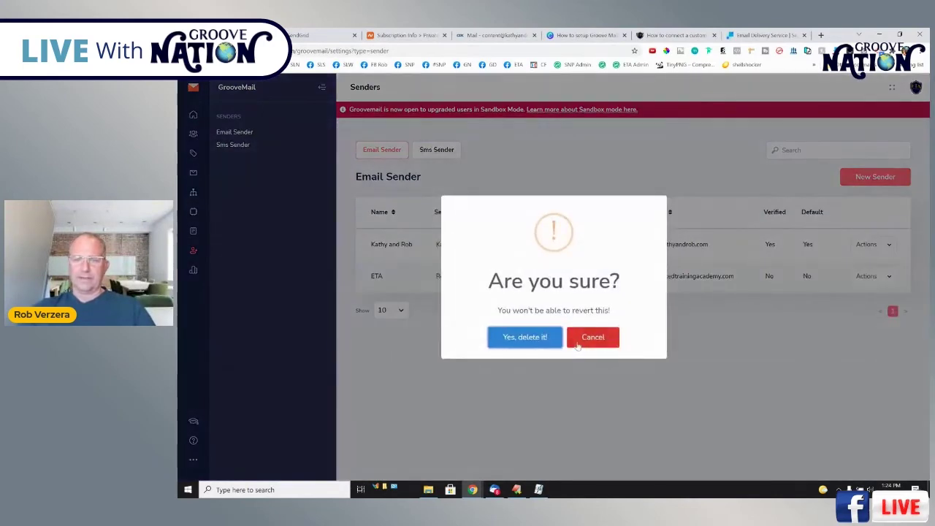
{"action": "left_click", "coordinate": [547, 337]}
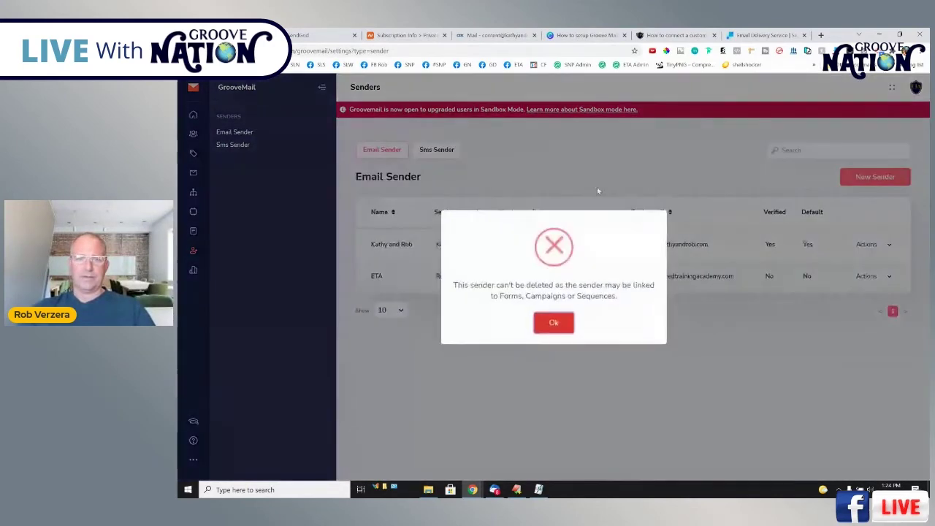
{"action": "left_click", "coordinate": [553, 323]}
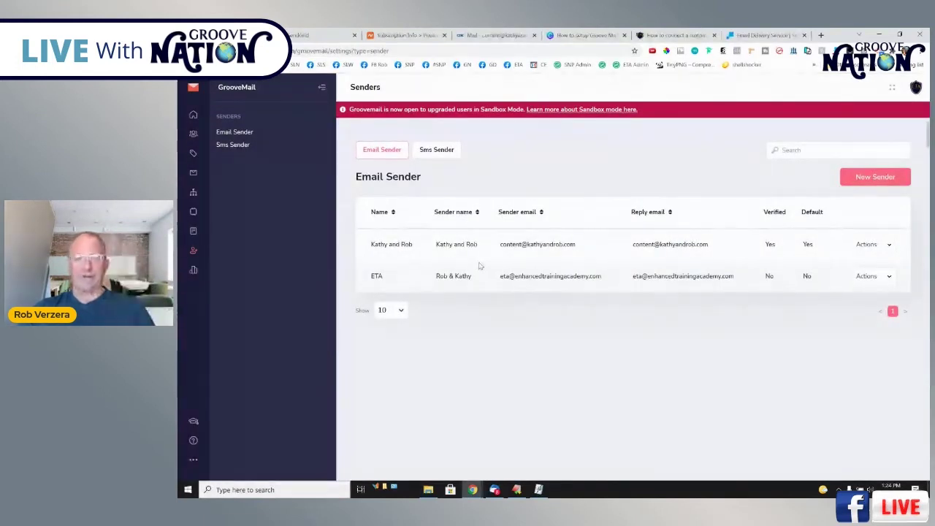
Start a new sender with its identity, sender name and custom-domain email, reusing that address as reply email.
{"action": "left_click", "coordinate": [871, 178]}
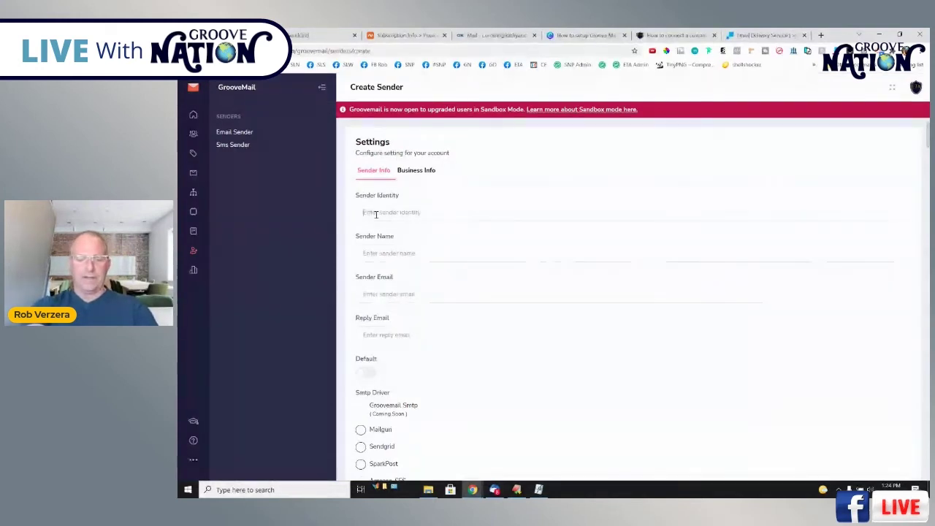
{"action": "left_click", "coordinate": [375, 213]}
{"action": "type", "text": "Kathy and Rob"}
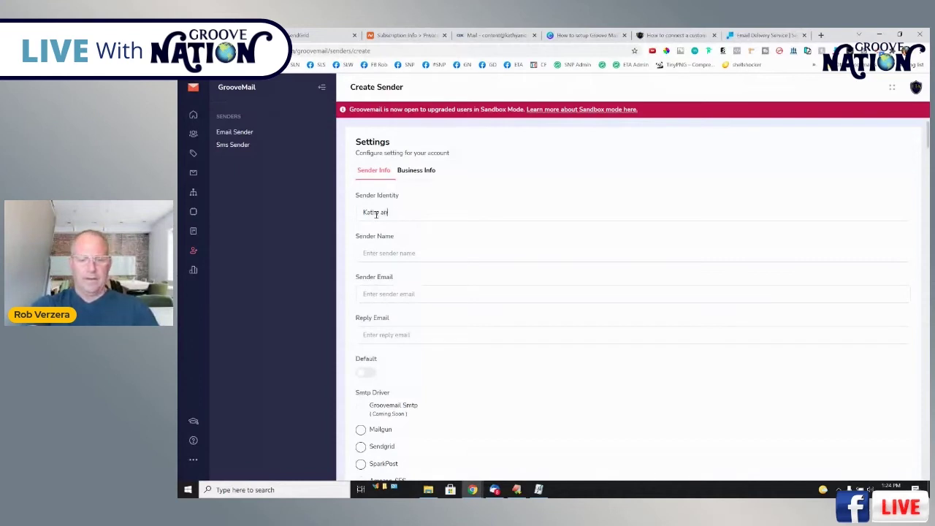
{"action": "left_click", "coordinate": [418, 253]}
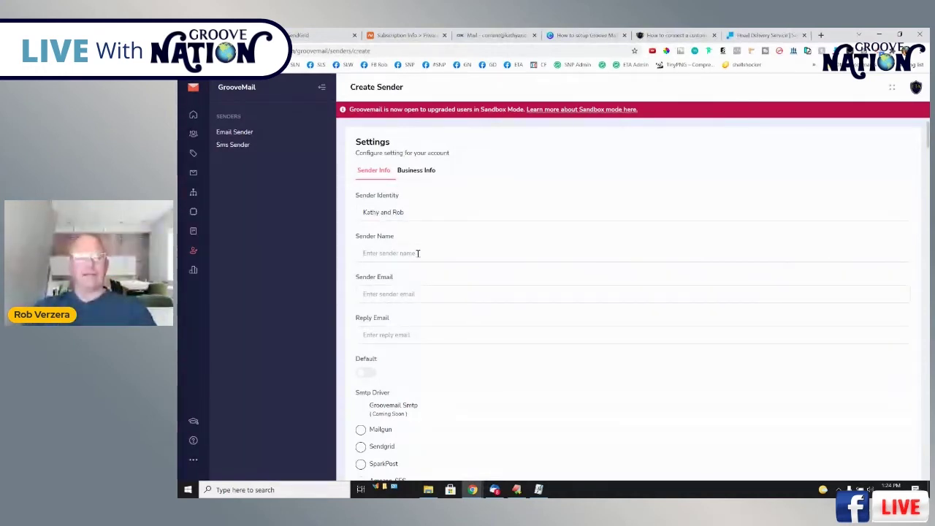
{"action": "type", "text": "Kathy"}
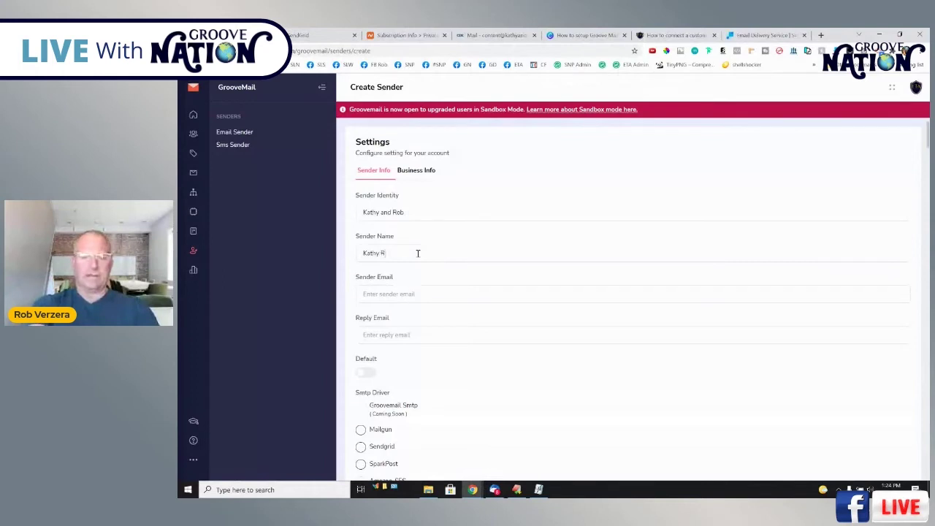
{"action": "type", "text": " and Rob"}
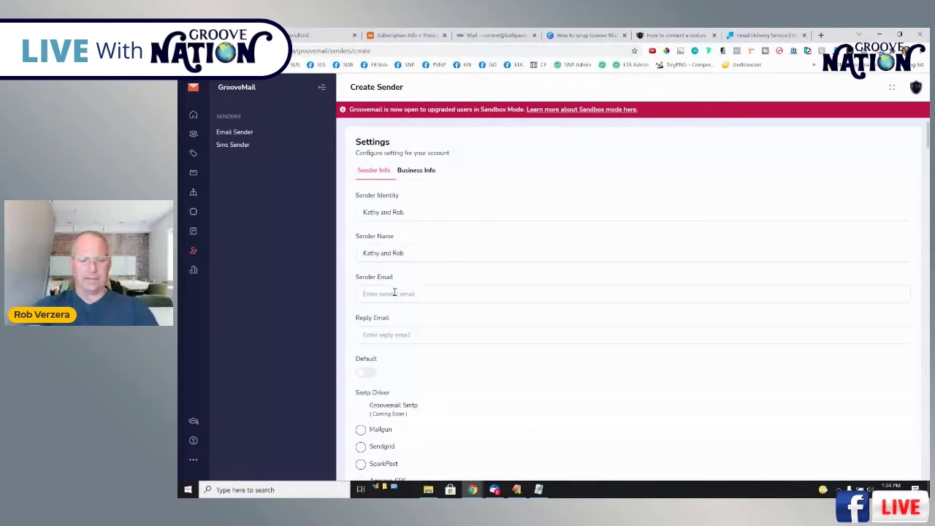
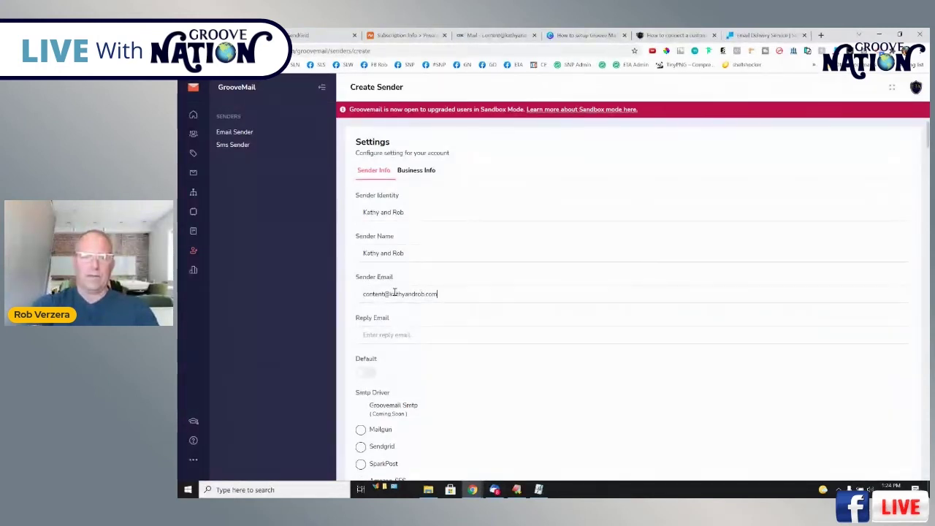
{"action": "left_click_drag", "start_coordinate": [439, 296], "coordinate": [351, 300]}
{"action": "key", "text": "ctrl+c"}
{"action": "left_click", "coordinate": [392, 332]}
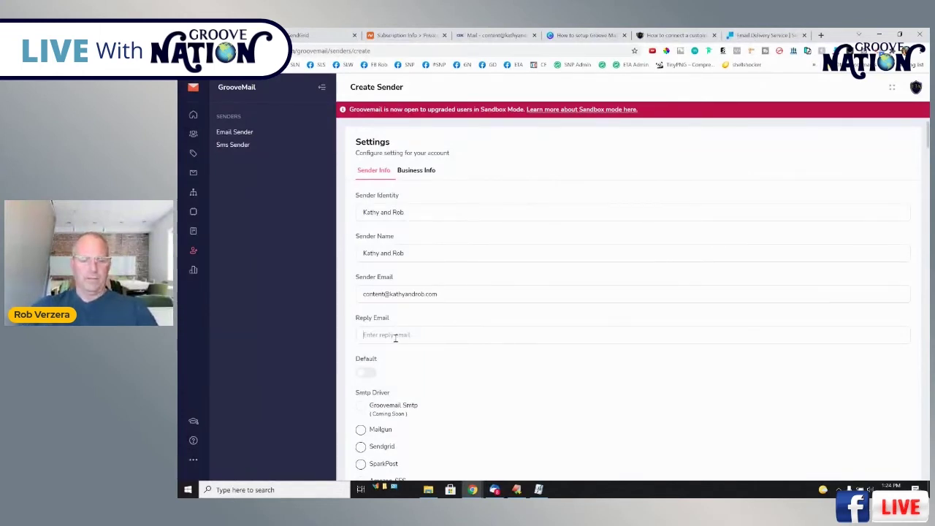
{"action": "key", "text": "ctrl+v"}
Set the sender as default and choose Sendgrid as the SMTP driver, bringing up the Api Key field.
{"action": "left_click", "coordinate": [367, 373]}
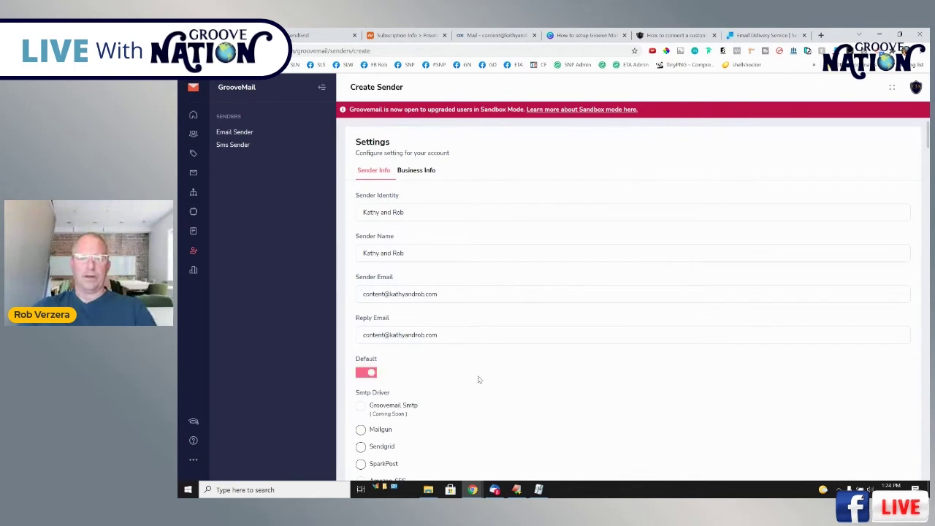
{"action": "scroll", "coordinate": [493, 375], "scroll_direction": "down", "scroll_amount": 2}
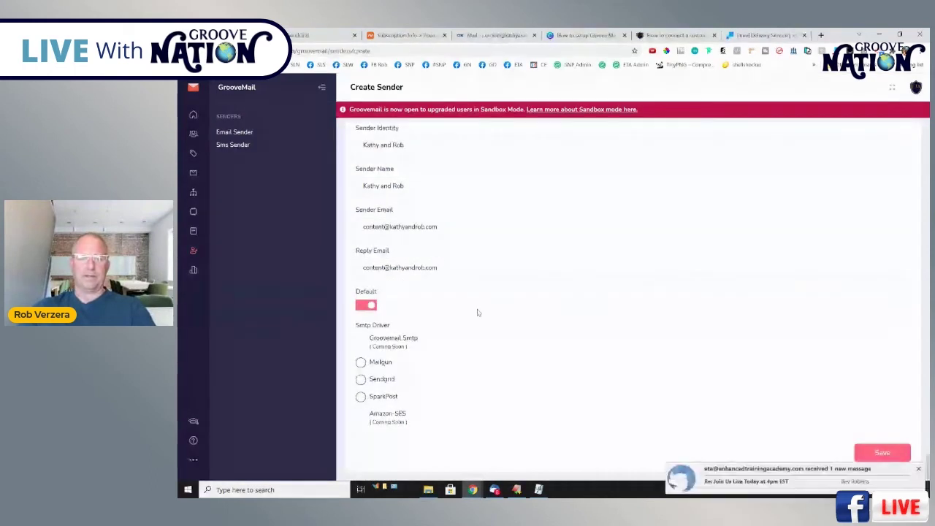
{"action": "left_click", "coordinate": [892, 462]}
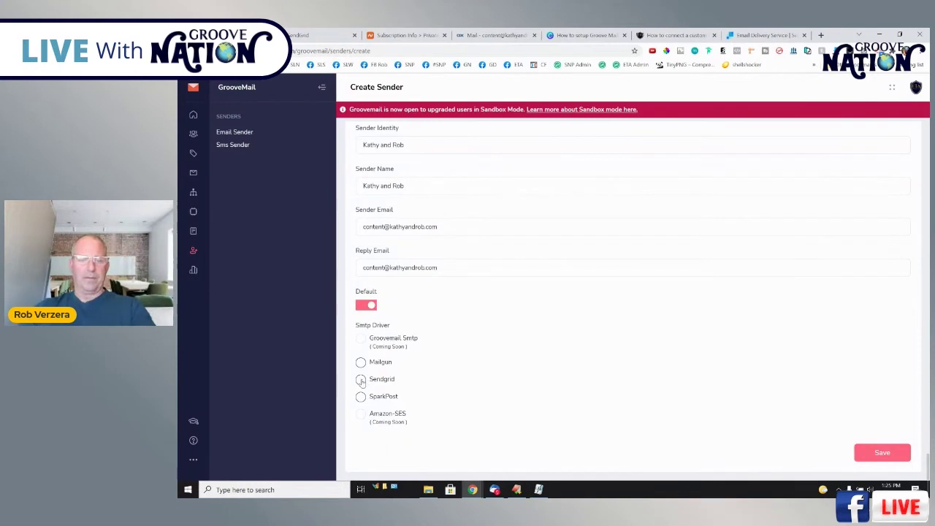
{"action": "left_click", "coordinate": [361, 379]}
{"action": "scroll", "coordinate": [476, 370], "scroll_direction": "down", "scroll_amount": 2}
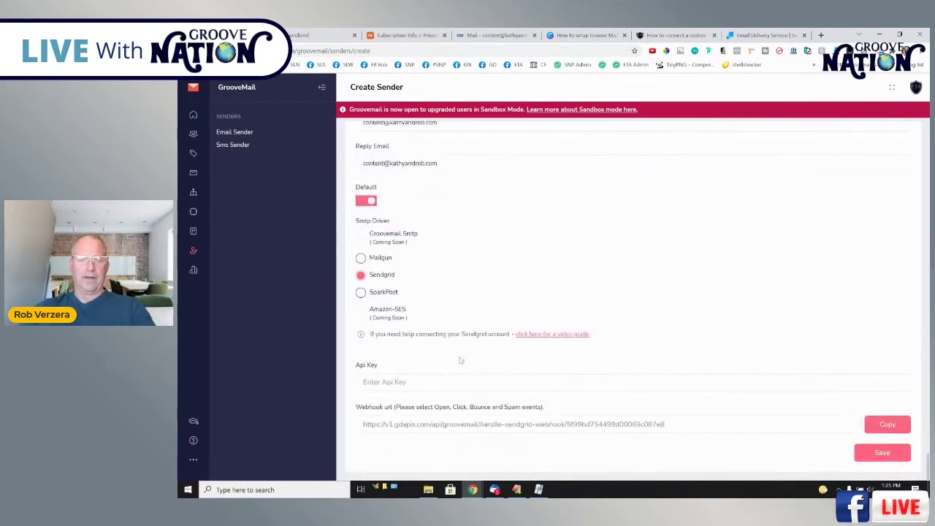
{"action": "left_click_drag", "start_coordinate": [356, 368], "coordinate": [407, 369]}
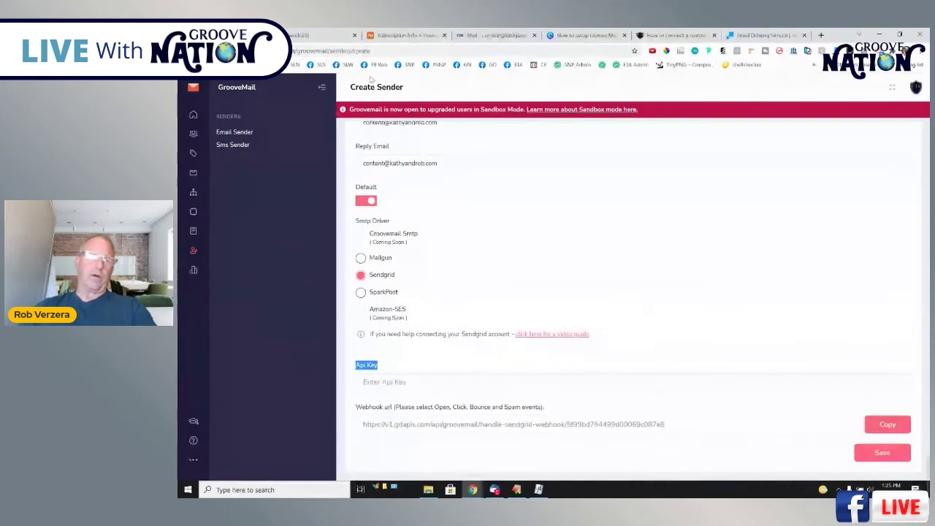
Go to SendGrid's API Keys page and open the Create API Key form.
{"action": "left_click", "coordinate": [314, 35]}
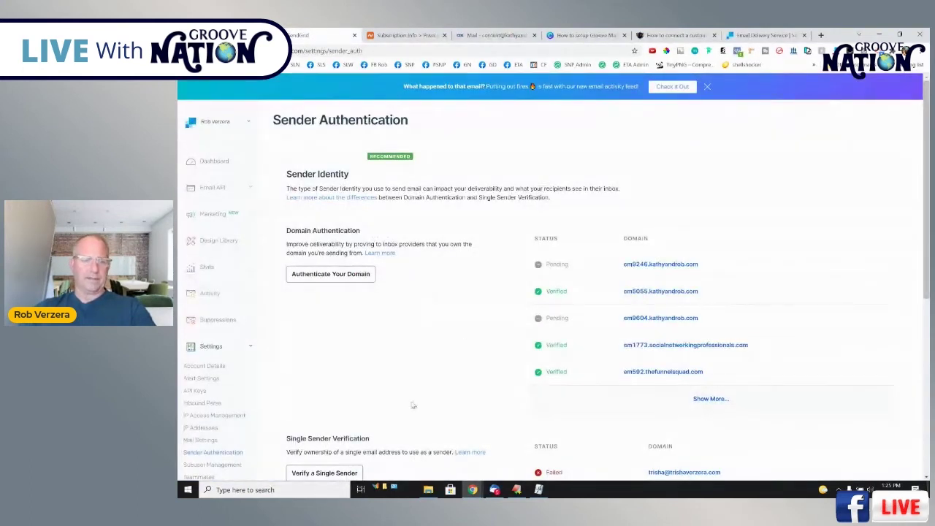
{"action": "scroll", "coordinate": [208, 358], "scroll_direction": "down", "scroll_amount": 1}
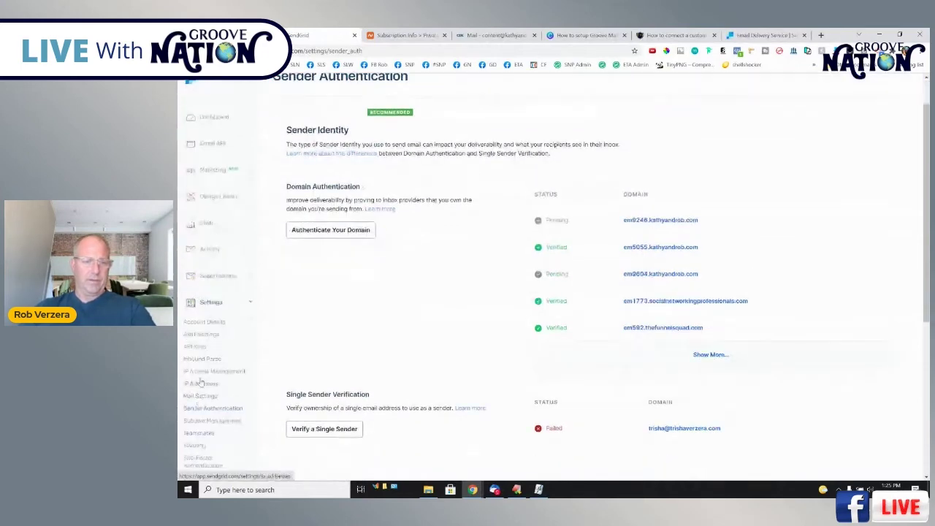
{"action": "left_click", "coordinate": [194, 347]}
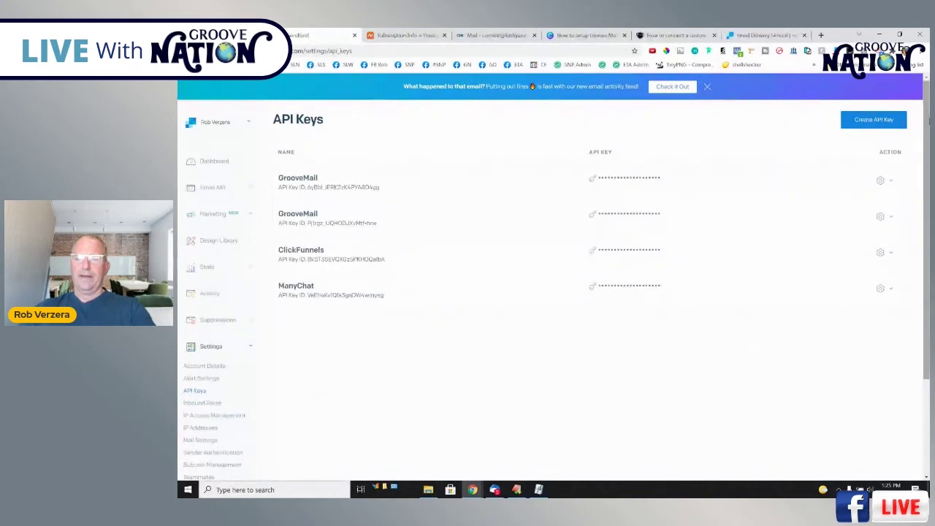
{"action": "left_click", "coordinate": [874, 120]}
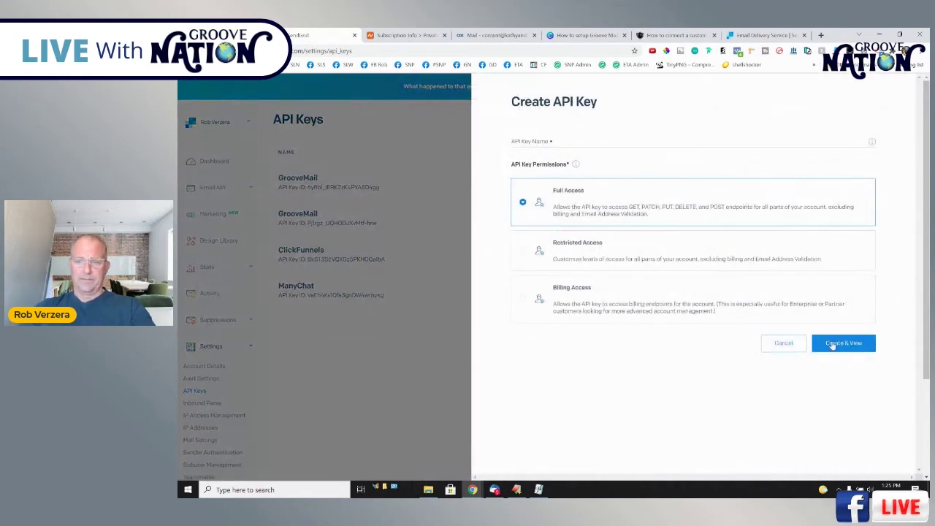
{"action": "left_click", "coordinate": [837, 344]}
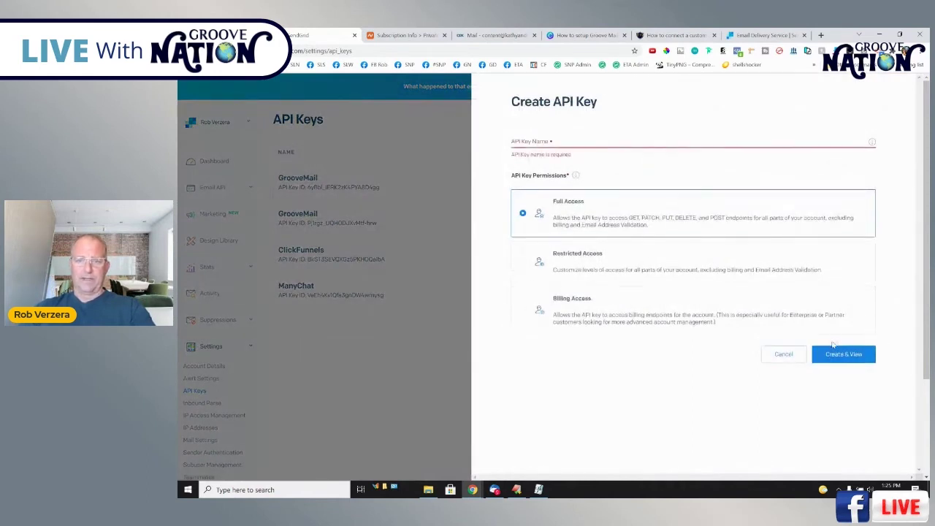
Create a Full Access key named 'GrooveMail Test' and copy the generated key.
{"action": "left_click", "coordinate": [569, 137]}
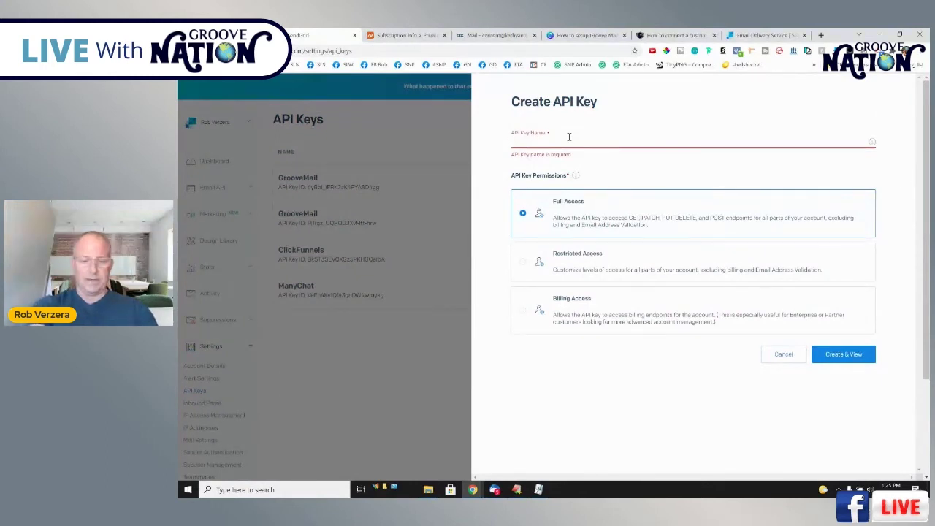
{"action": "type", "text": "GrooveMail Test"}
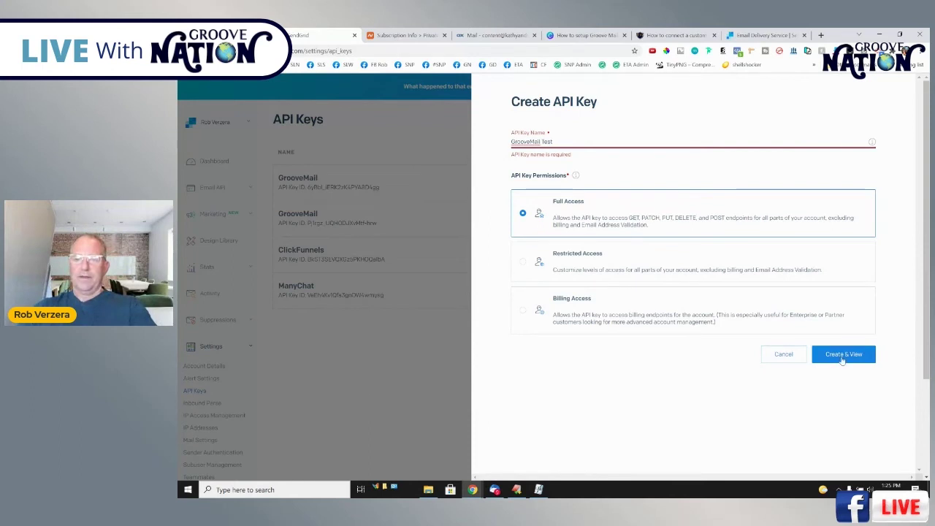
{"action": "left_click", "coordinate": [844, 355]}
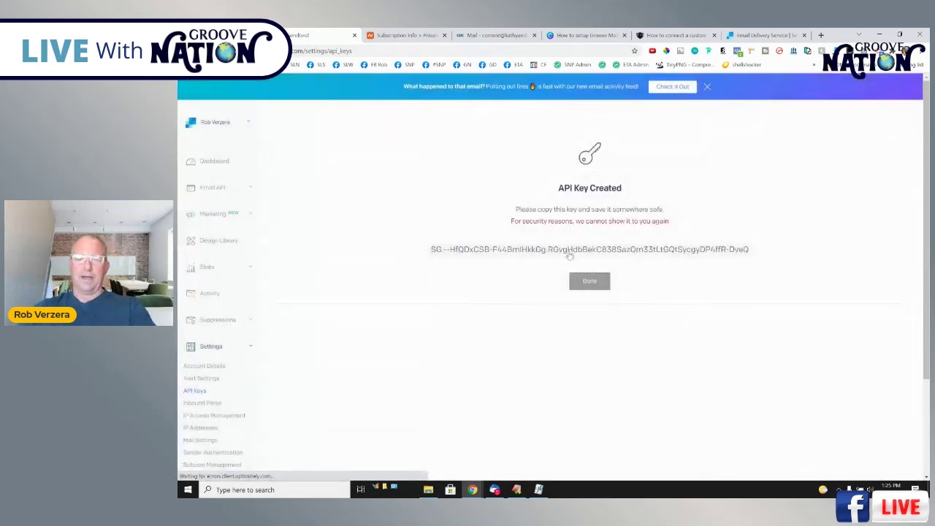
{"action": "left_click", "coordinate": [569, 254]}
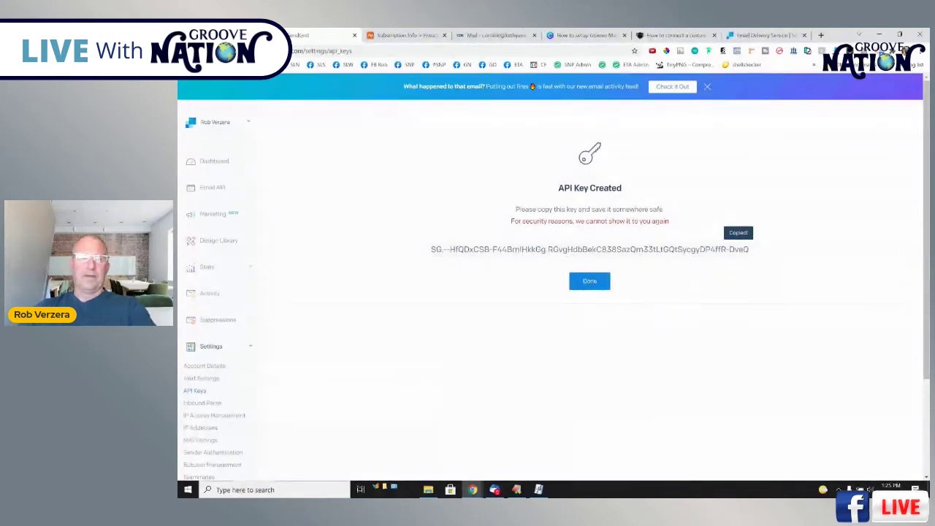
{"action": "key", "text": "alt+Tab"}
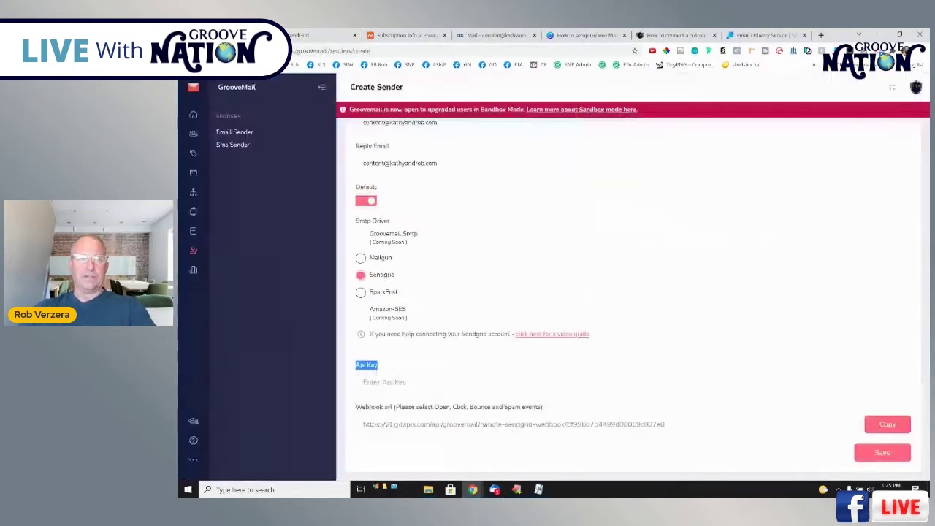
Paste the SendGrid key into the Api Key field, save the sender, and view the Senders list.
{"action": "left_click", "coordinate": [393, 383]}
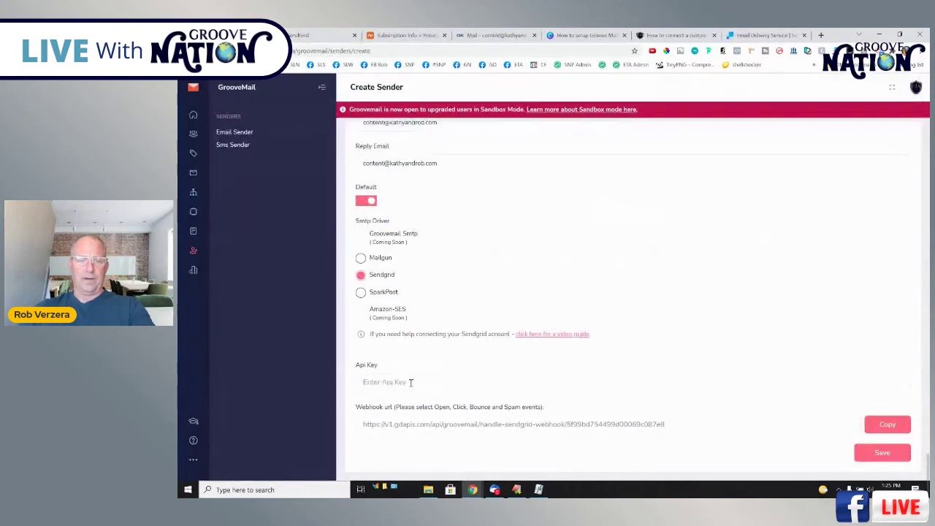
{"action": "key", "text": "ctrl+v"}
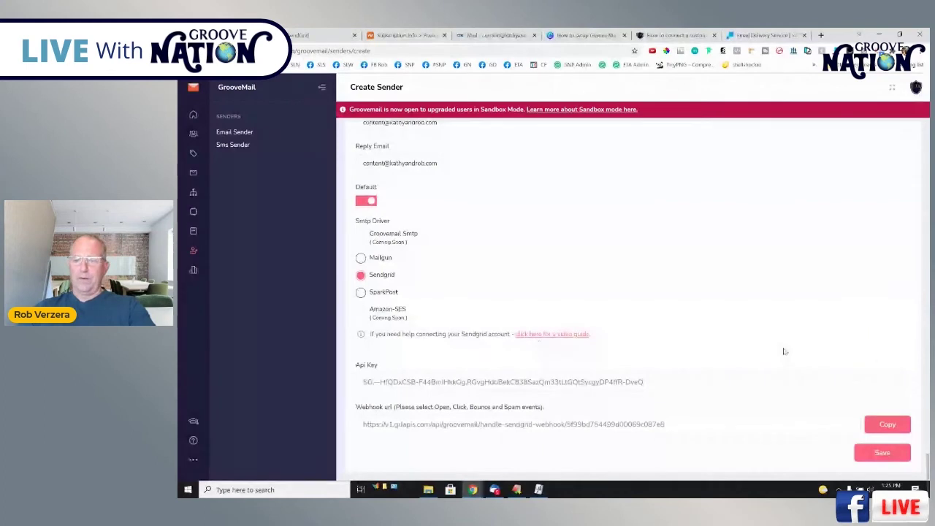
{"action": "left_click", "coordinate": [884, 452]}
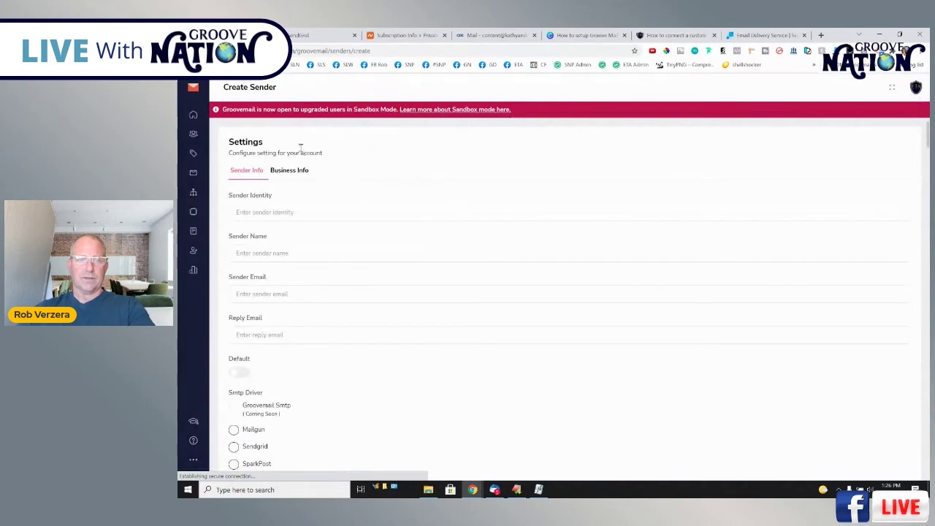
{"action": "left_click", "coordinate": [193, 252]}
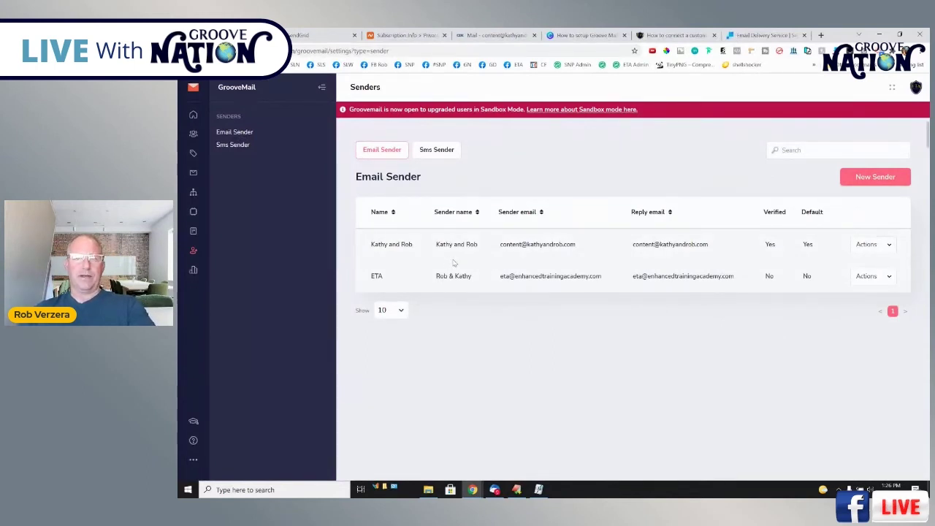
Find GrooveMail's Email verification message in Private Email, verify the sender, and return to GrooveMail.
{"action": "left_click", "coordinate": [483, 35]}
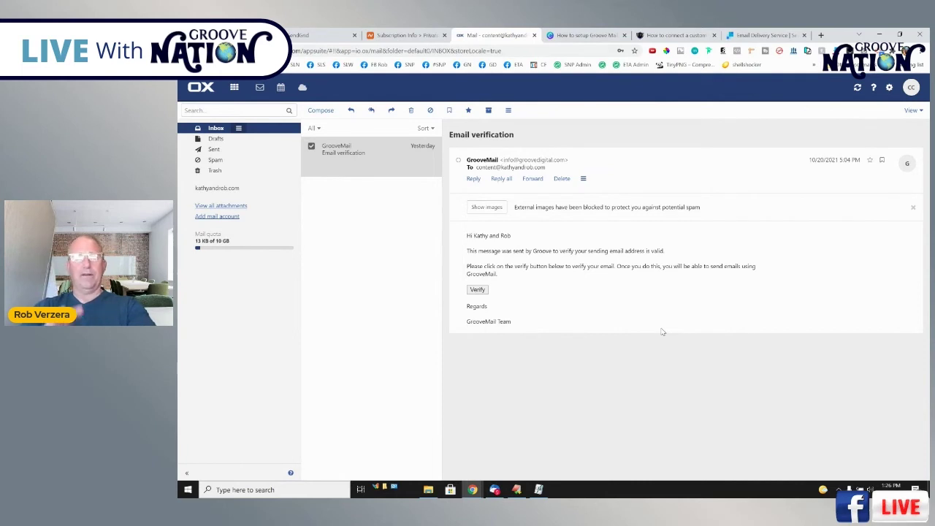
{"action": "left_click", "coordinate": [215, 159]}
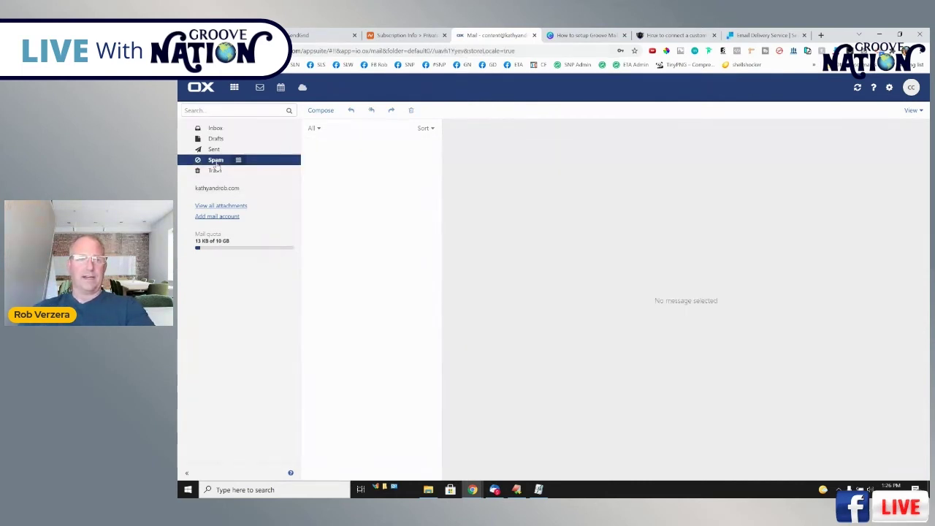
{"action": "left_click", "coordinate": [216, 129]}
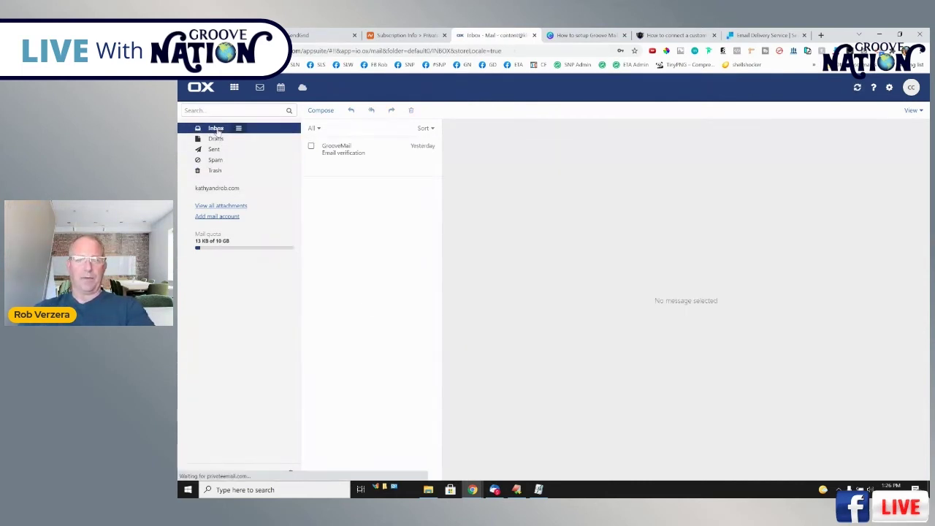
{"action": "left_click", "coordinate": [386, 156]}
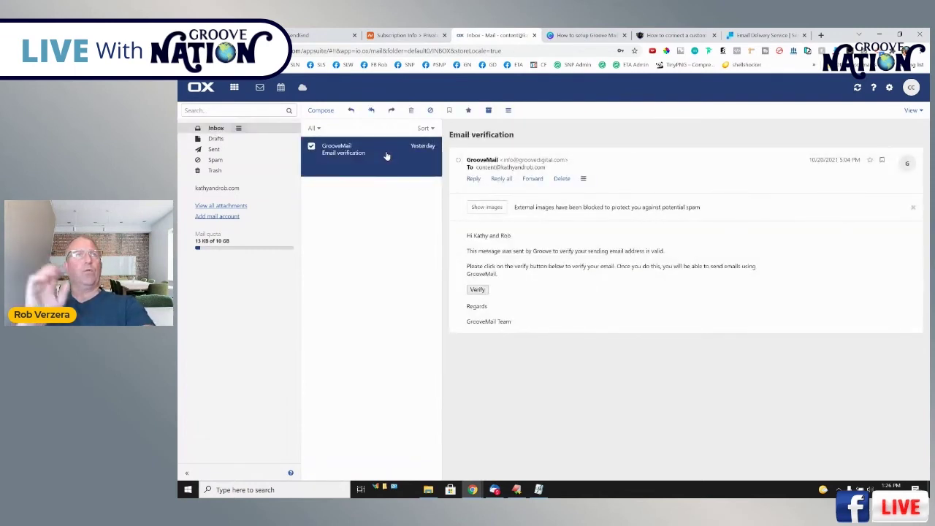
{"action": "left_click", "coordinate": [478, 290]}
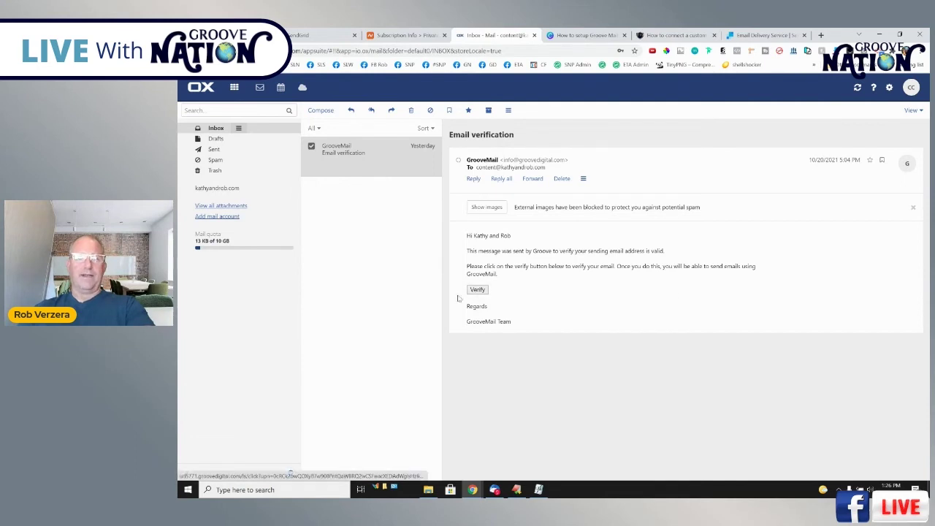
{"action": "key", "text": "ctrl+1"}
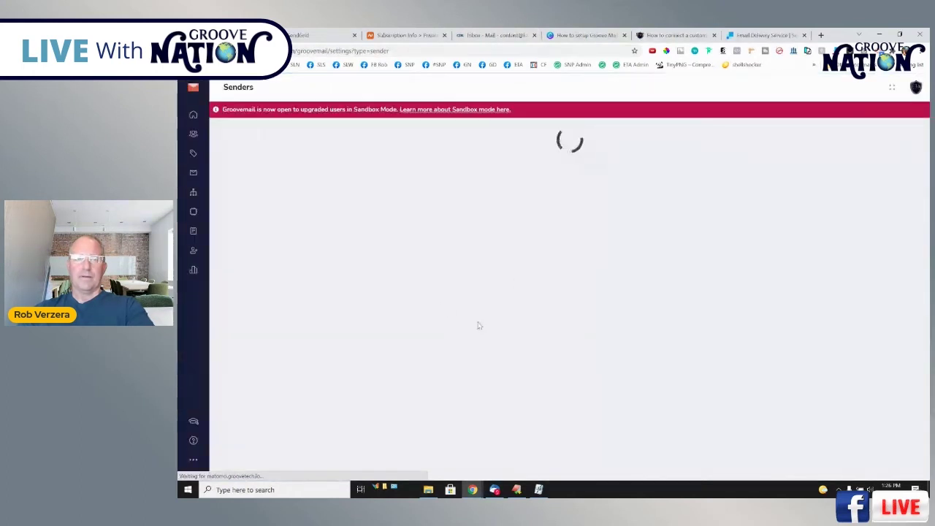
{"action": "left_click_drag", "start_coordinate": [733, 246], "coordinate": [745, 249]}
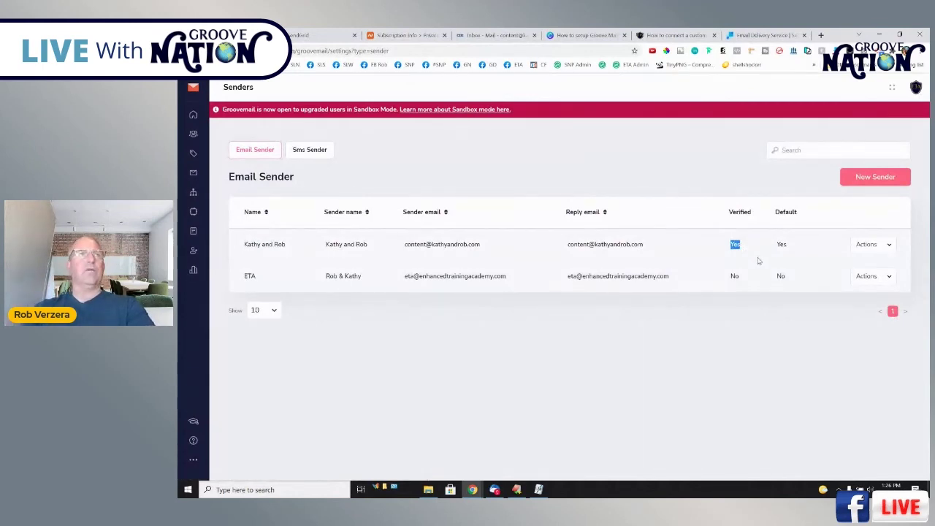
{"action": "left_click", "coordinate": [873, 245]}
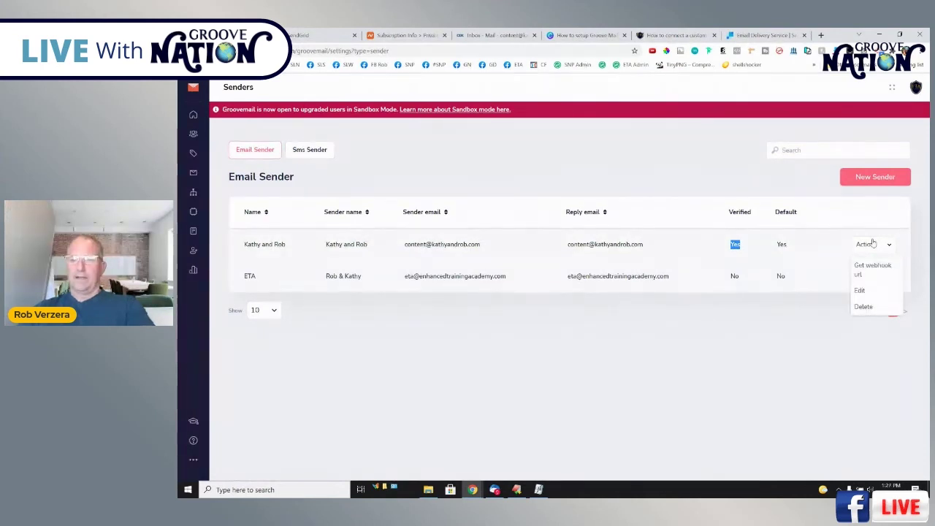
{"action": "left_click", "coordinate": [817, 254]}
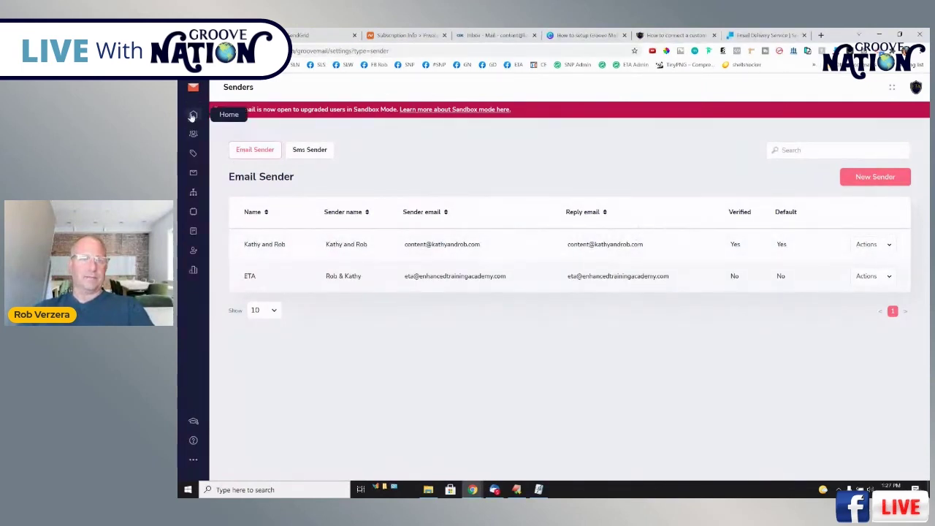
Create a new GrooveMail campaign named 'test'.
{"action": "left_click", "coordinate": [193, 173]}
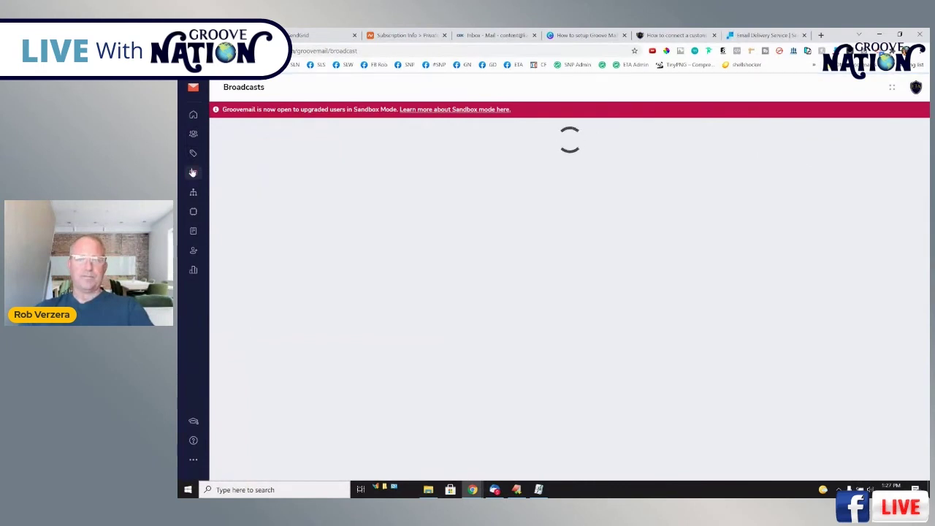
{"action": "left_click", "coordinate": [868, 175]}
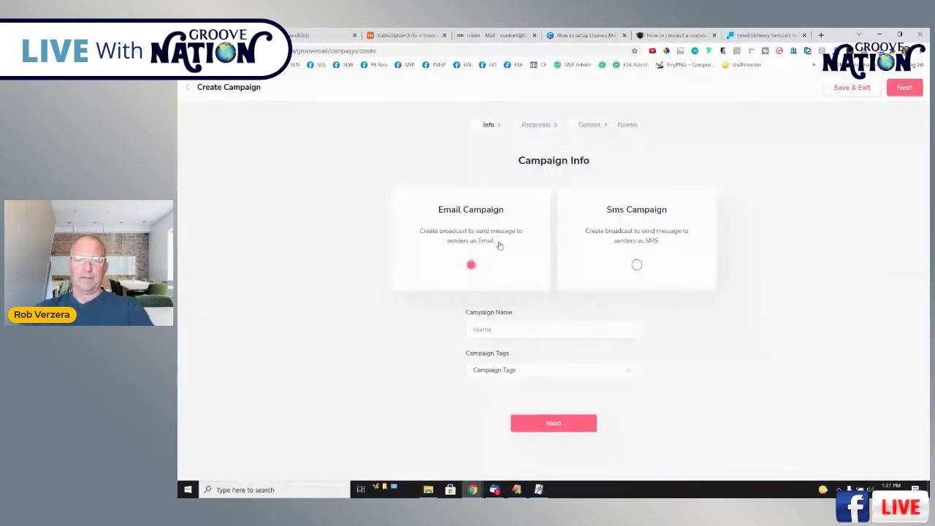
{"action": "left_click", "coordinate": [503, 330]}
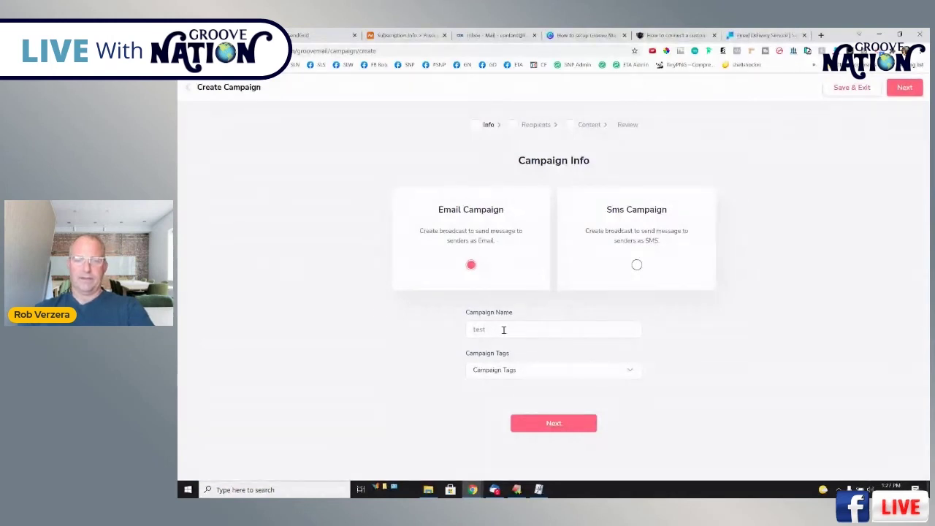
{"action": "left_click", "coordinate": [559, 431]}
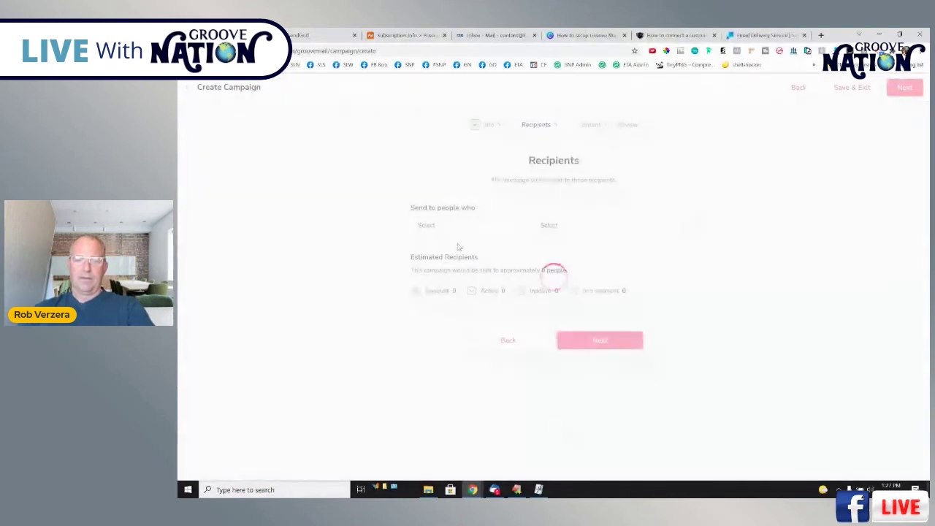
Target subscribers of the Affiliate Leads List and continue to the content step.
{"action": "left_click", "coordinate": [447, 227]}
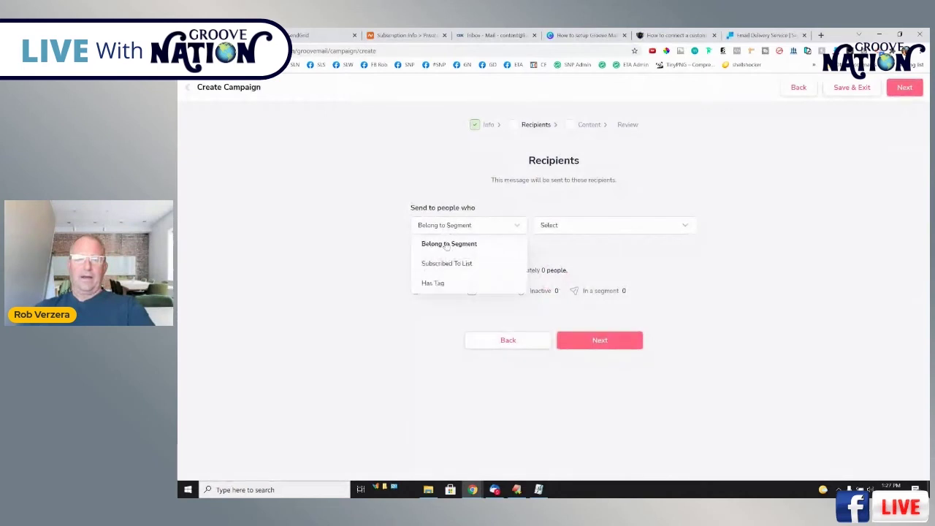
{"action": "left_click", "coordinate": [443, 263]}
{"action": "left_click", "coordinate": [582, 228]}
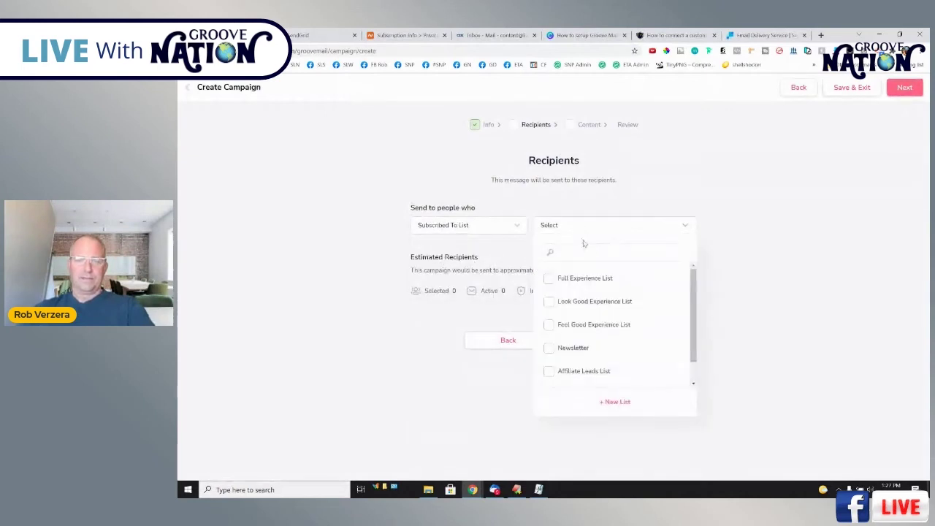
{"action": "scroll", "coordinate": [599, 266], "scroll_direction": "down", "scroll_amount": 2}
{"action": "left_click", "coordinate": [589, 358]}
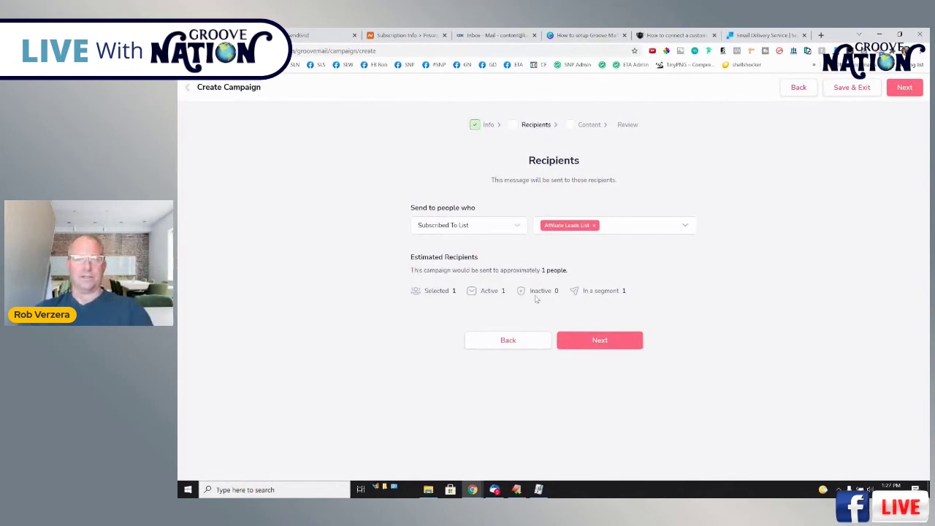
{"action": "left_click", "coordinate": [598, 342]}
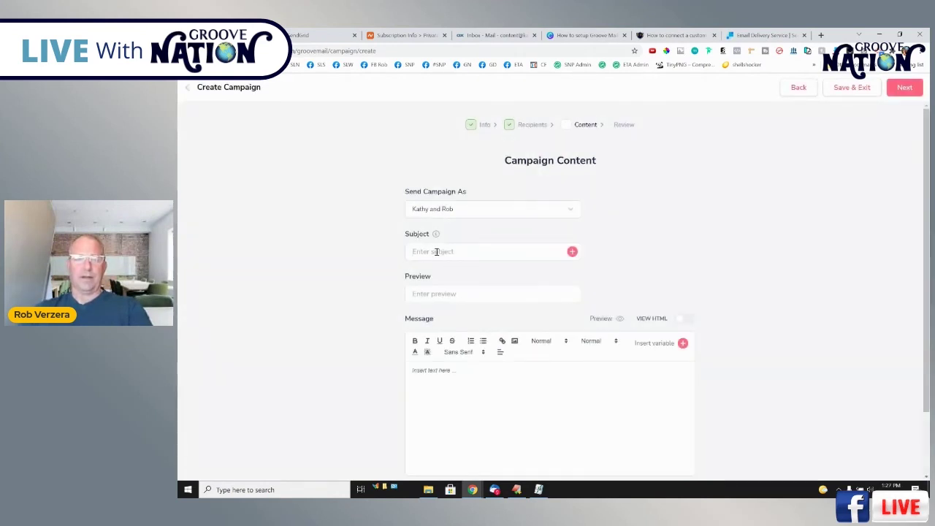
Enter the subject 'This is my email setup test' and a short message body.
{"action": "left_click", "coordinate": [437, 251]}
{"action": "type", "text": "This is my em"}
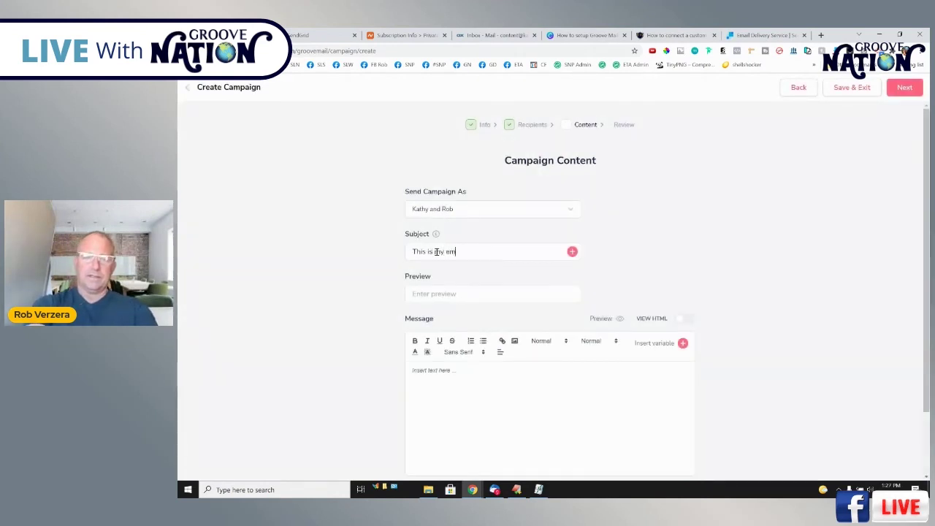
{"action": "type", "text": "ail setup test"}
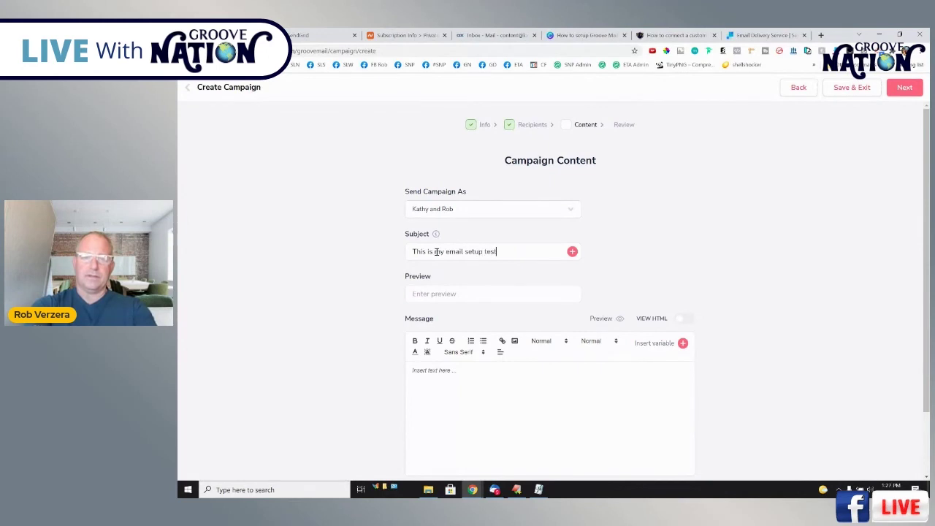
{"action": "type", "text": "preview"}
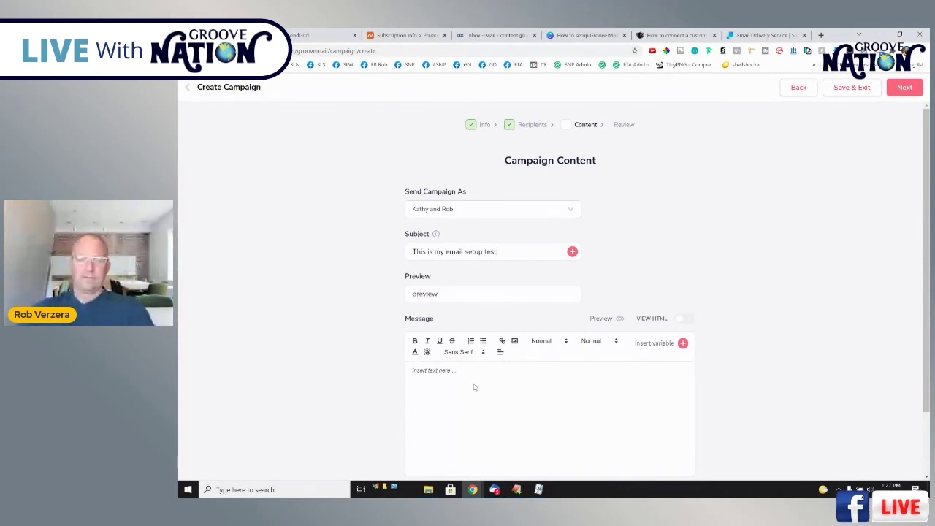
{"action": "left_click", "coordinate": [431, 370]}
{"action": "type", "text": "H"}
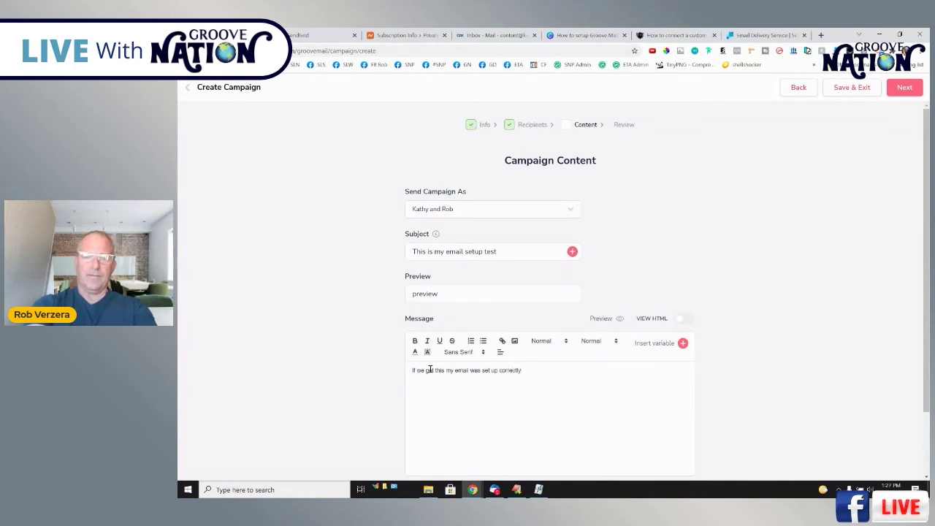
{"action": "type", "text": "."}
Review the campaign and send it now.
{"action": "scroll", "coordinate": [743, 293], "scroll_direction": "down", "scroll_amount": 1}
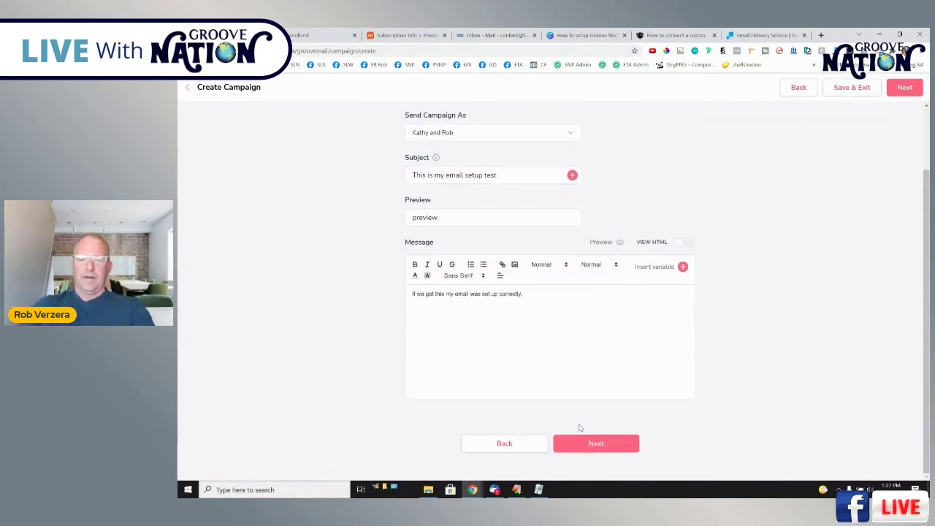
{"action": "left_click", "coordinate": [592, 442]}
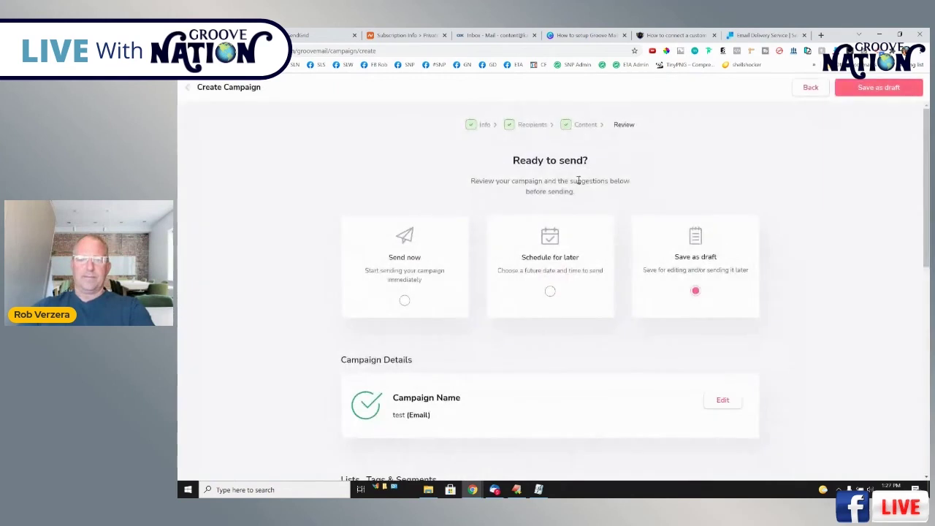
{"action": "left_click", "coordinate": [422, 305]}
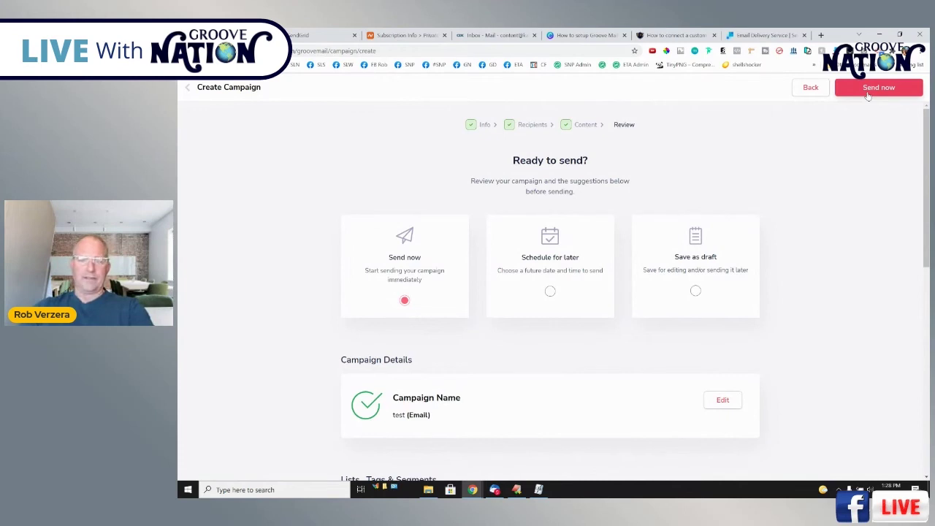
{"action": "scroll", "coordinate": [606, 409], "scroll_direction": "down", "scroll_amount": 8}
{"action": "left_click", "coordinate": [601, 445]}
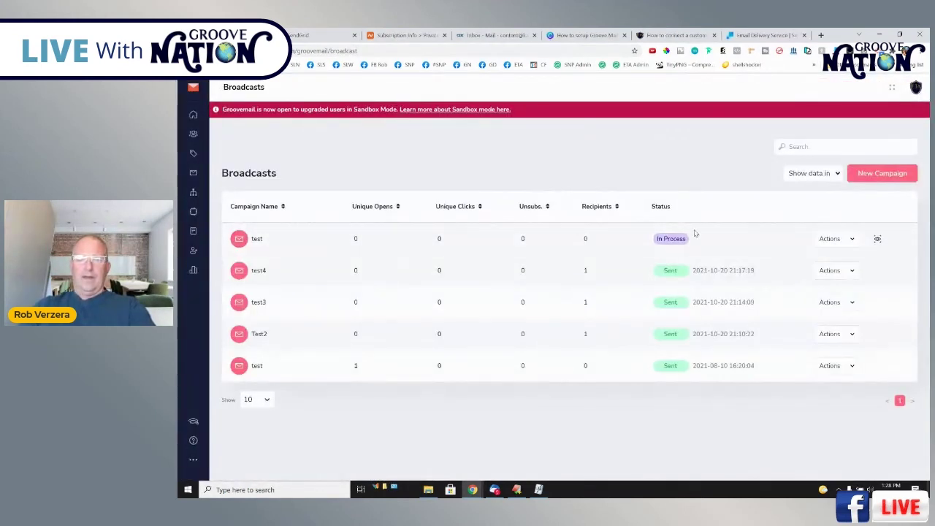
{"action": "left_click", "coordinate": [822, 35]}
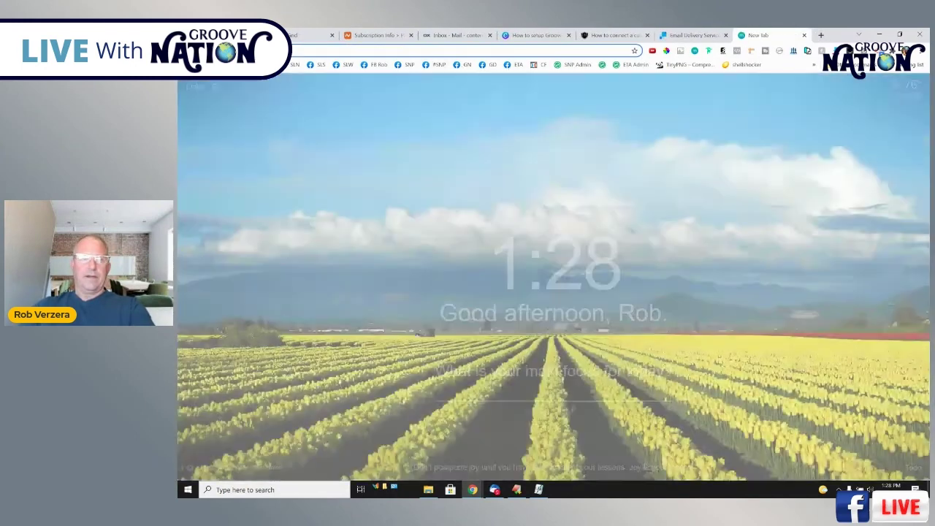
Open Gmail for the recipient Google account in the new tab.
{"action": "key", "text": "Return"}
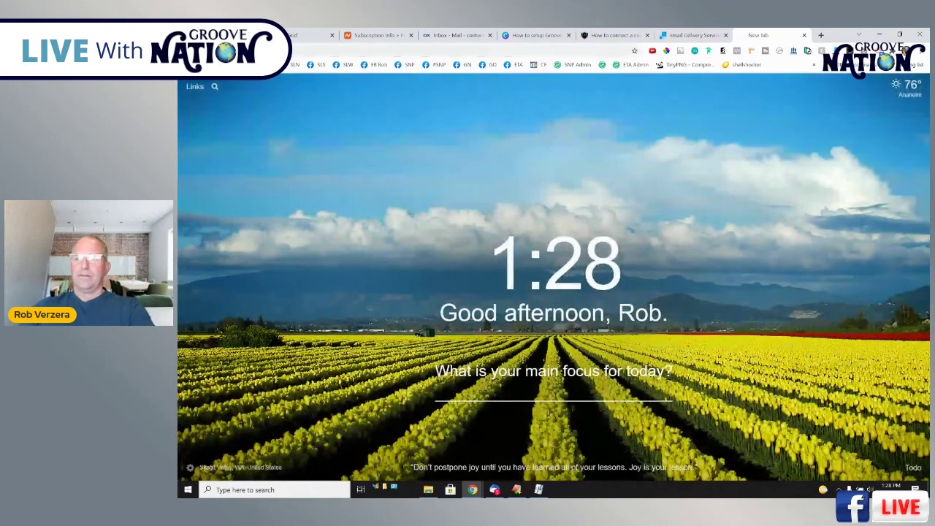
{"action": "left_click", "coordinate": [914, 88]}
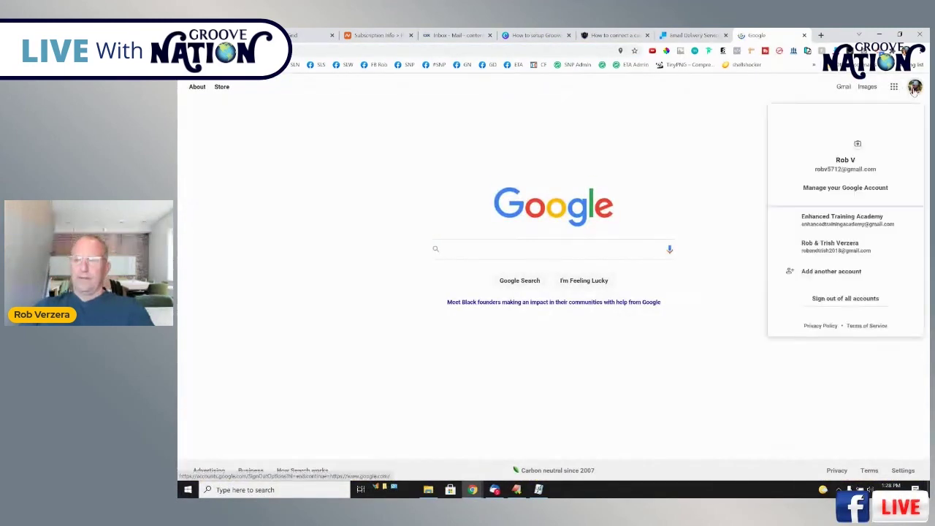
{"action": "left_click", "coordinate": [832, 247]}
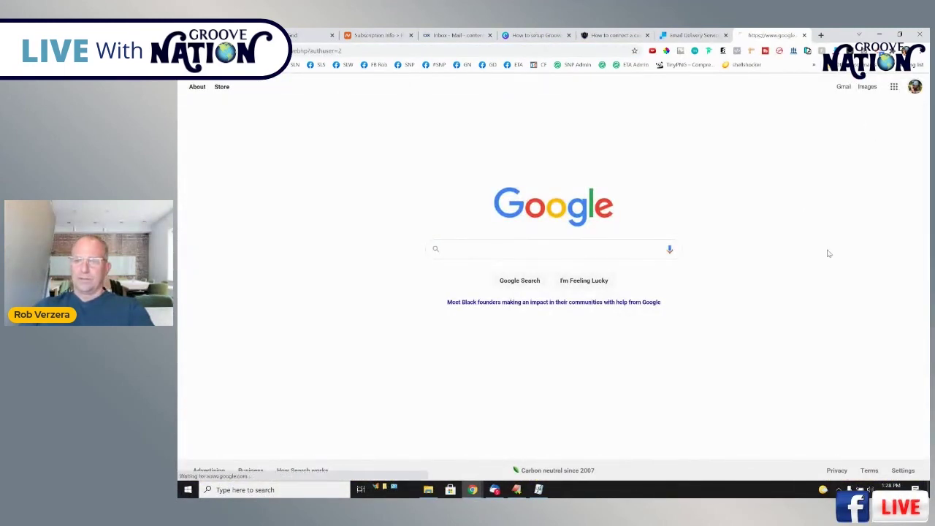
{"action": "left_click", "coordinate": [845, 87]}
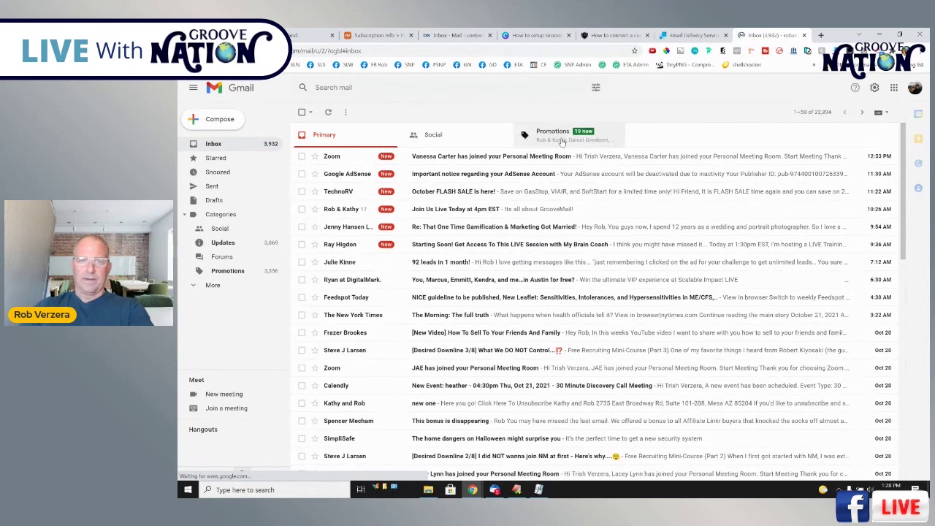
Check the Promotions and Primary tabs for the test email, then return to GrooveMail.
{"action": "left_click", "coordinate": [561, 140]}
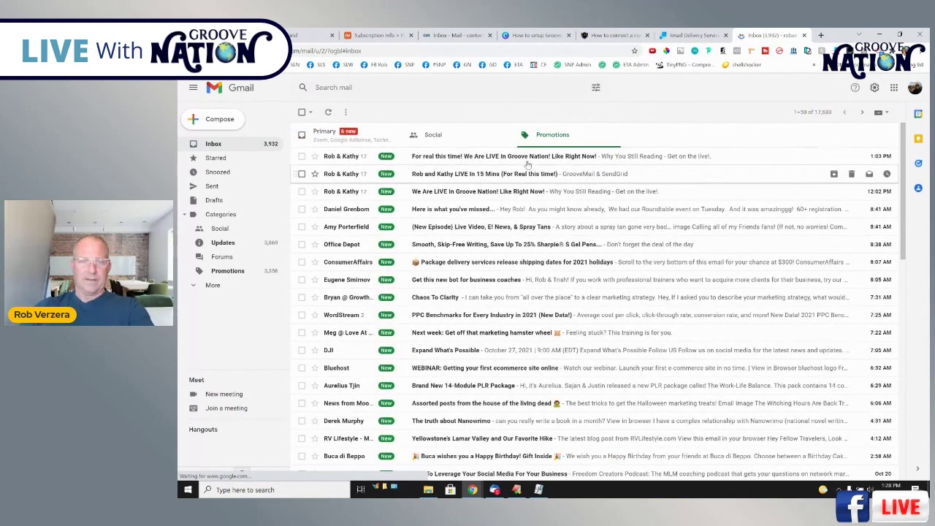
{"action": "left_click", "coordinate": [369, 137]}
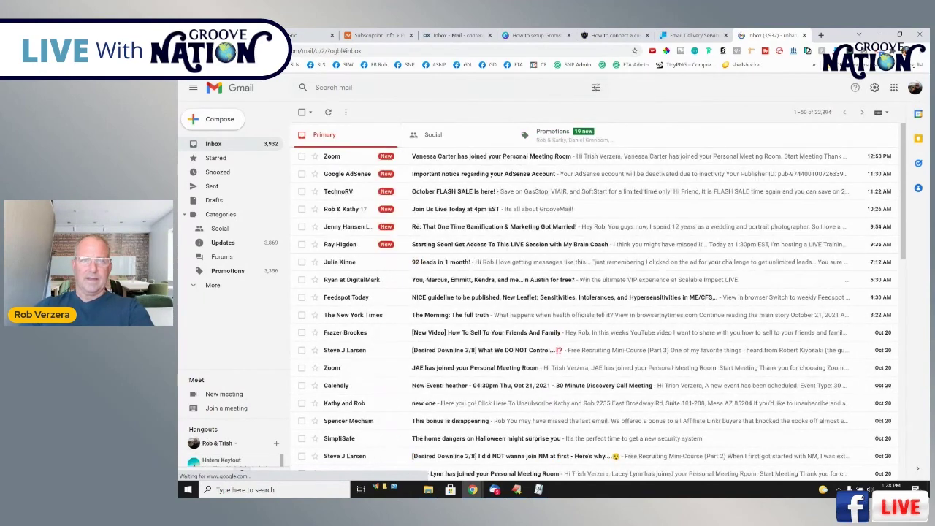
{"action": "key", "text": "ctrl+1"}
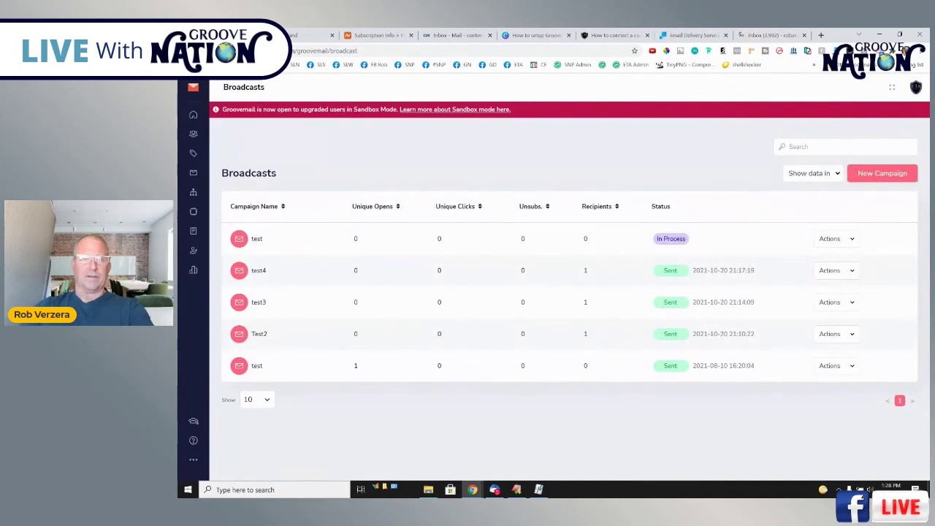
Reload the GrooveMail Broadcasts page, then go back to the Gmail inbox.
{"action": "key", "text": "F5"}
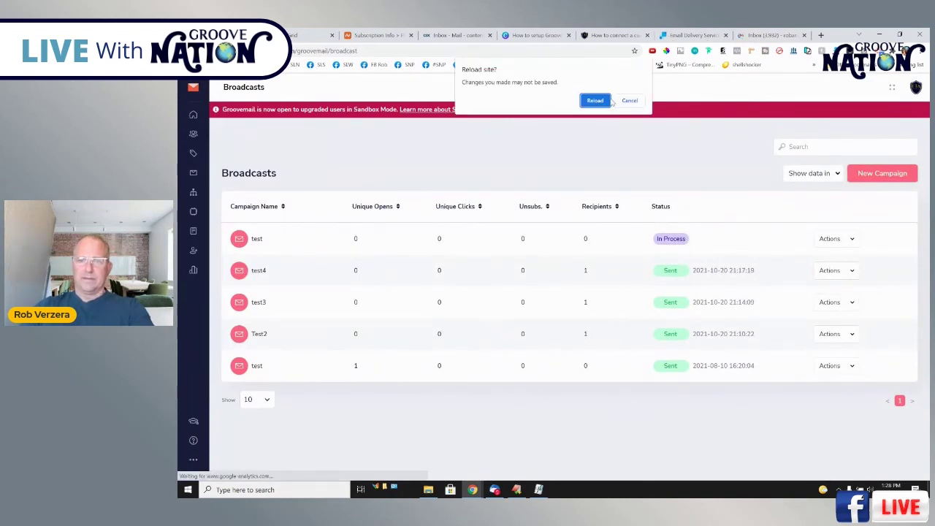
{"action": "left_click", "coordinate": [584, 104]}
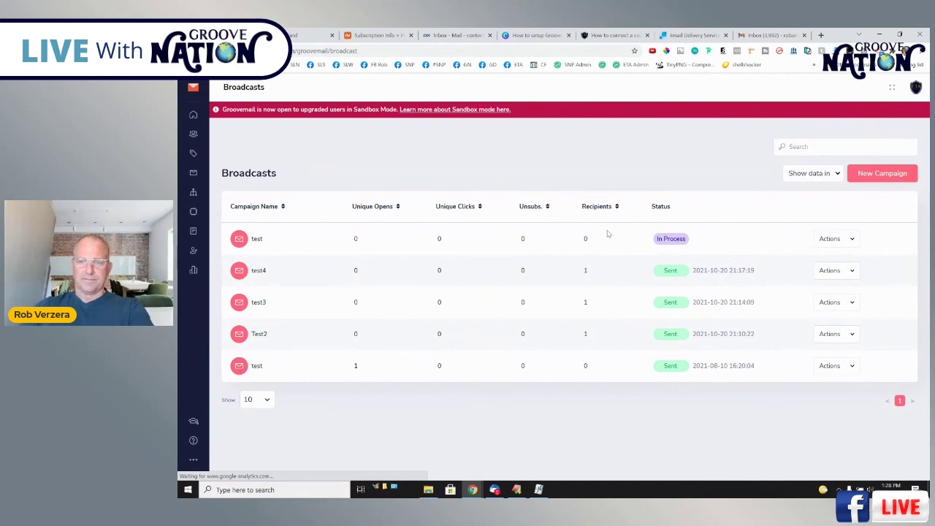
{"action": "left_click", "coordinate": [760, 37]}
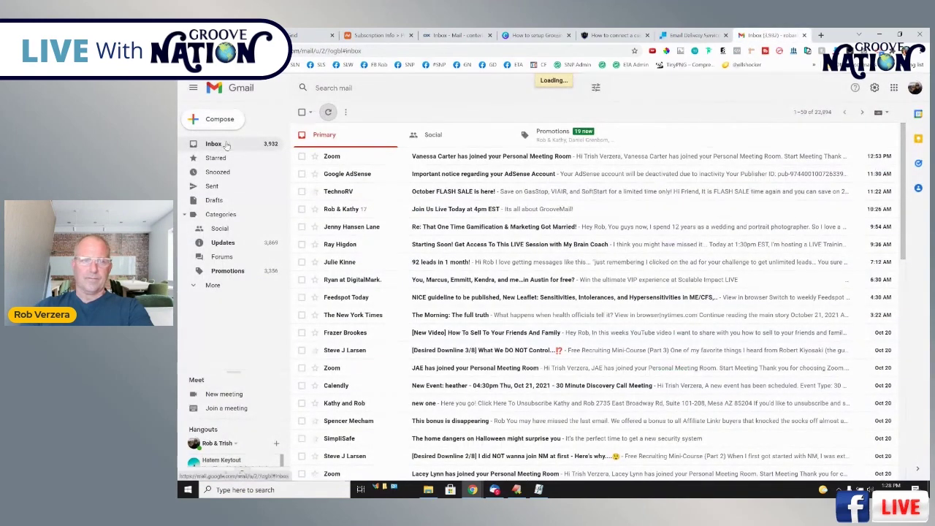
Recheck Gmail's Promotions and Primary tabs for the test email, then return to GrooveMail Broadcasts.
{"action": "left_click", "coordinate": [553, 140]}
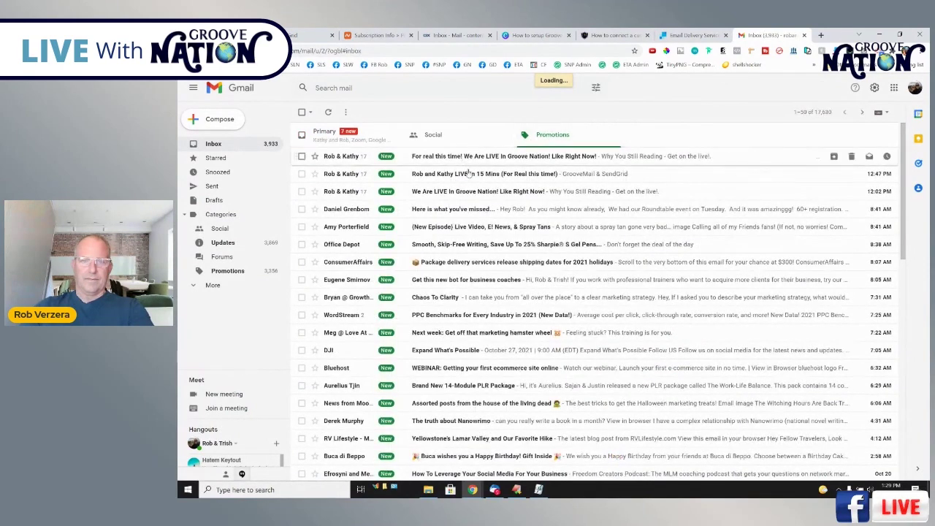
{"action": "left_click", "coordinate": [357, 138]}
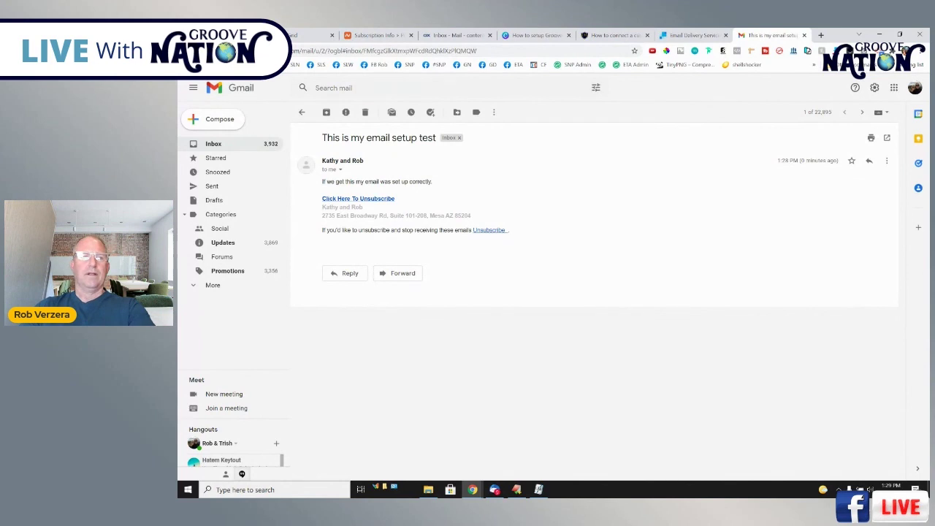
{"action": "key", "text": "ctrl+shift+Tab"}
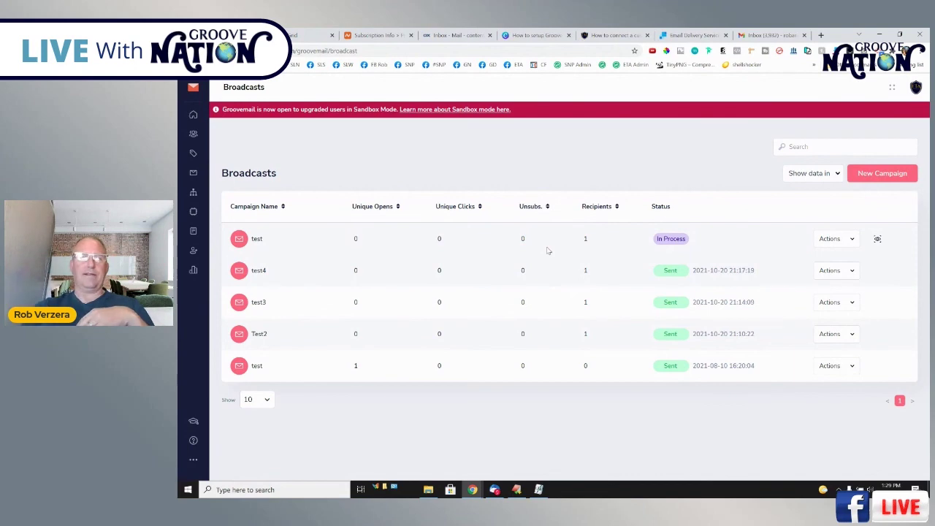
Step through the Canva setup guide from slide 16 to slide 24 on refreshing to confirm verification.
{"action": "left_click", "coordinate": [535, 35]}
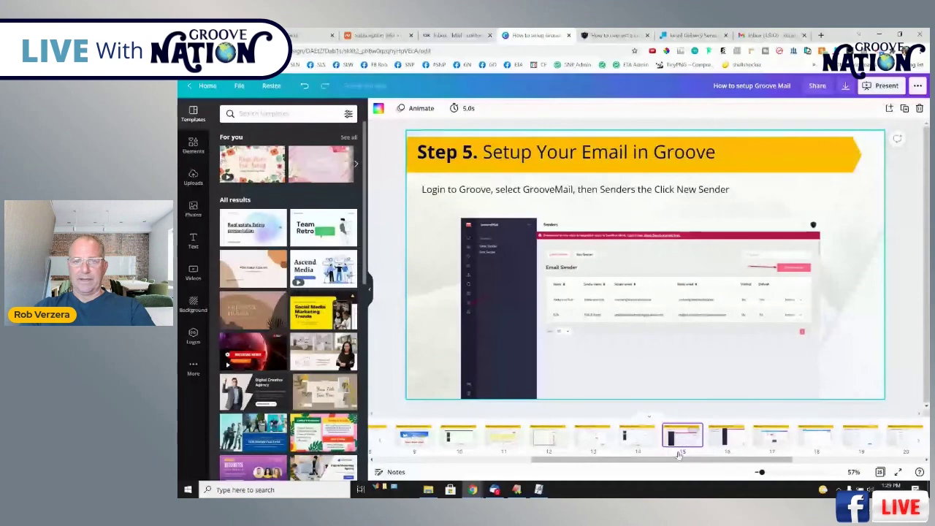
{"action": "left_click", "coordinate": [727, 437]}
{"action": "left_click", "coordinate": [774, 437]}
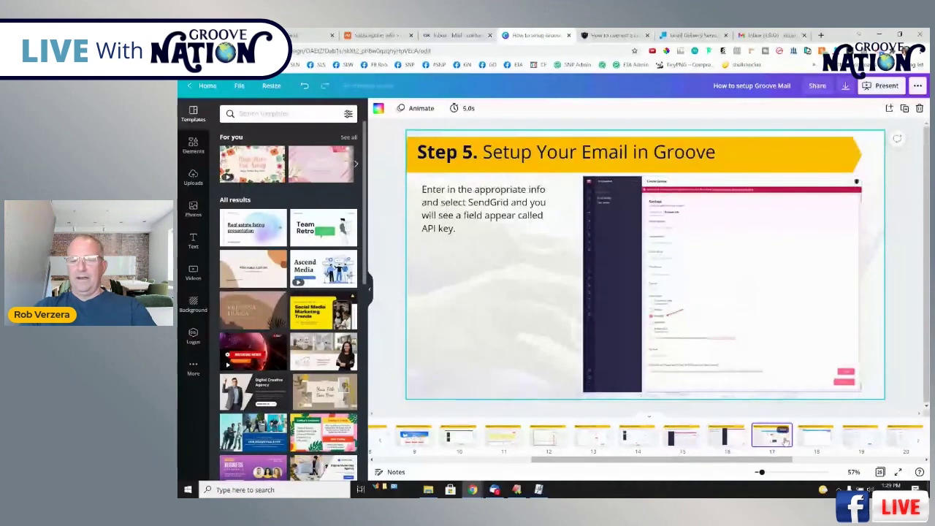
{"action": "left_click", "coordinate": [819, 439]}
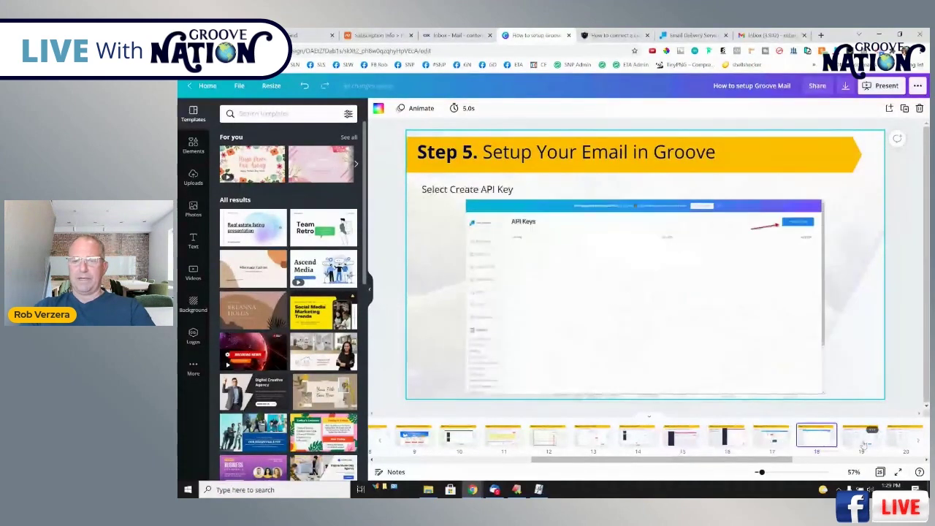
{"action": "left_click", "coordinate": [860, 439]}
{"action": "left_click", "coordinate": [899, 440]}
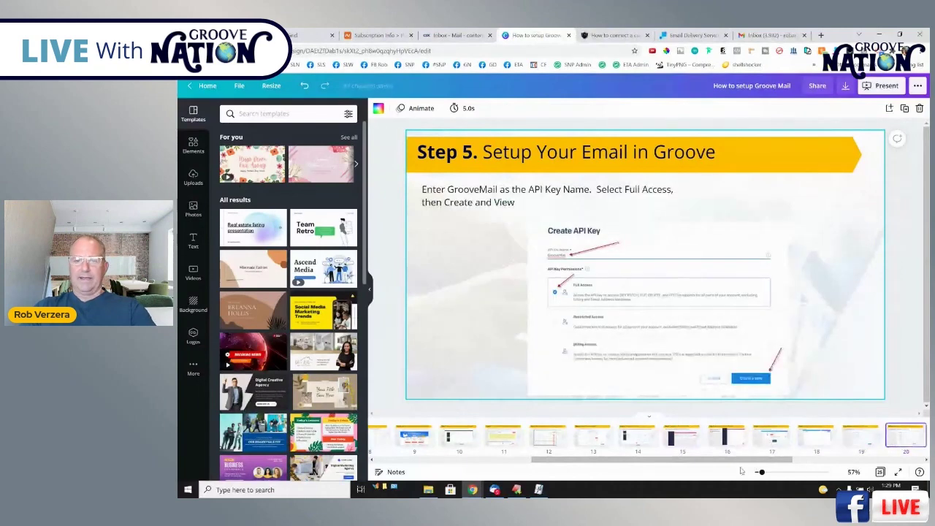
{"action": "scroll", "coordinate": [745, 446], "scroll_direction": "right", "scroll_amount": 3}
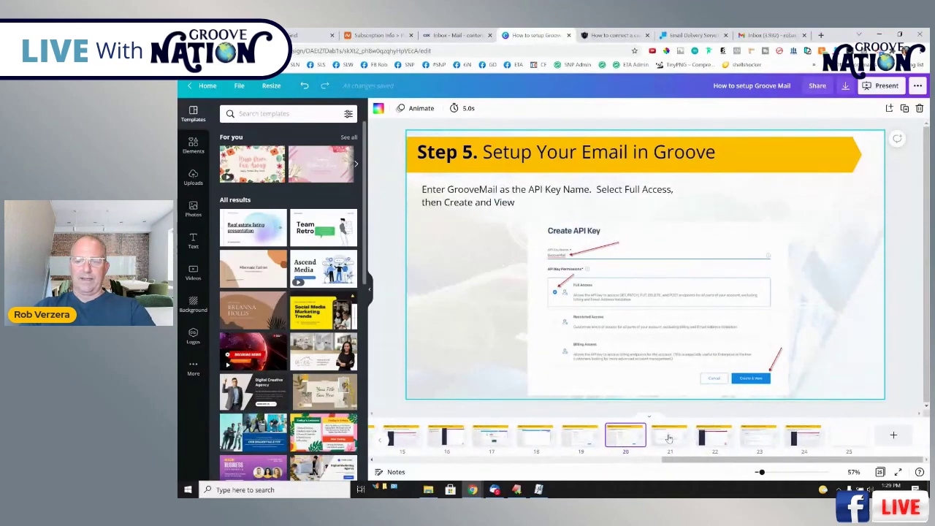
{"action": "left_click", "coordinate": [670, 438]}
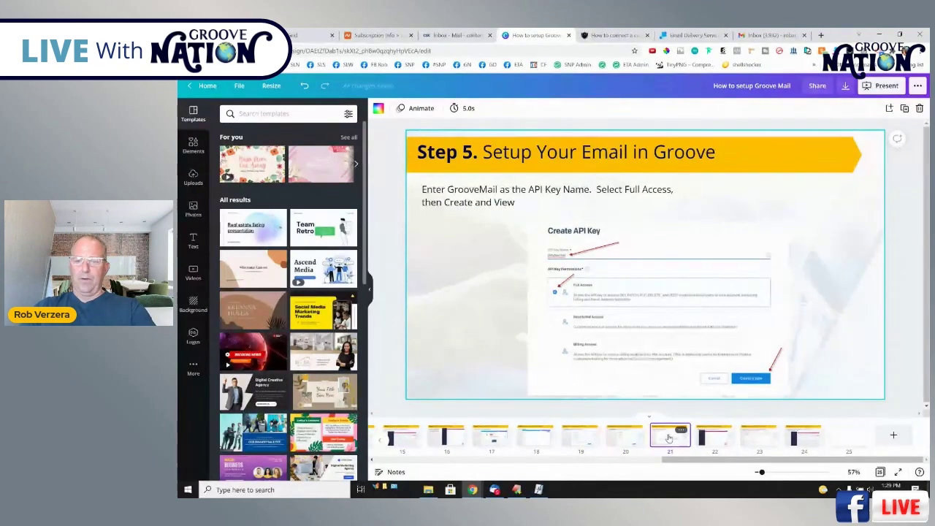
{"action": "left_click", "coordinate": [715, 439]}
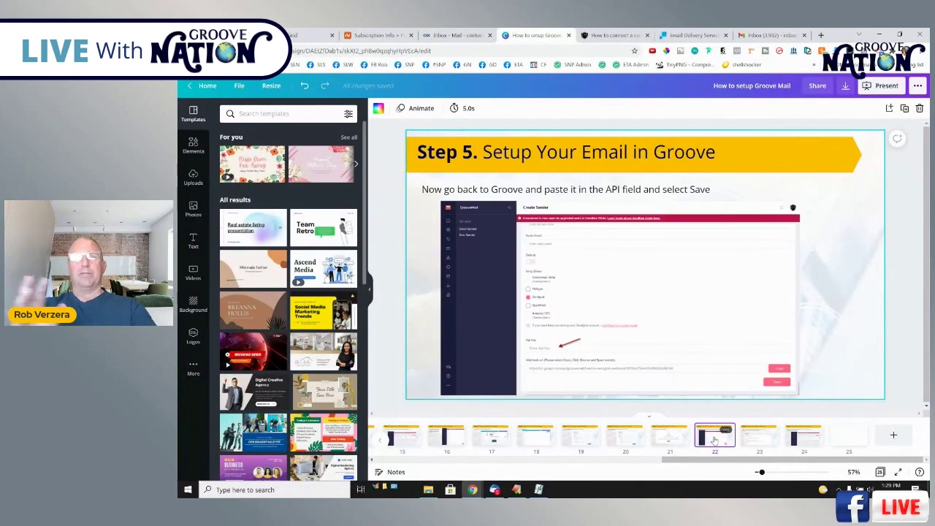
{"action": "key", "text": "Right"}
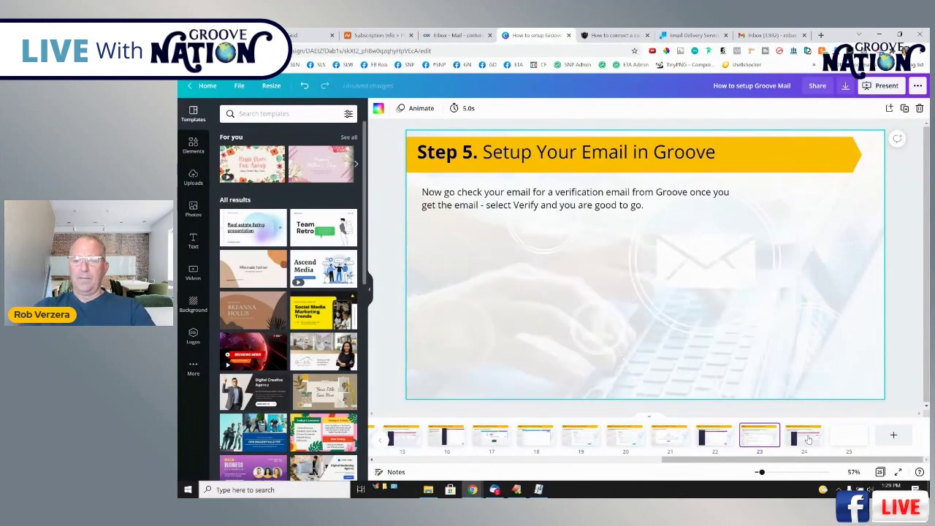
{"action": "left_click", "coordinate": [808, 439]}
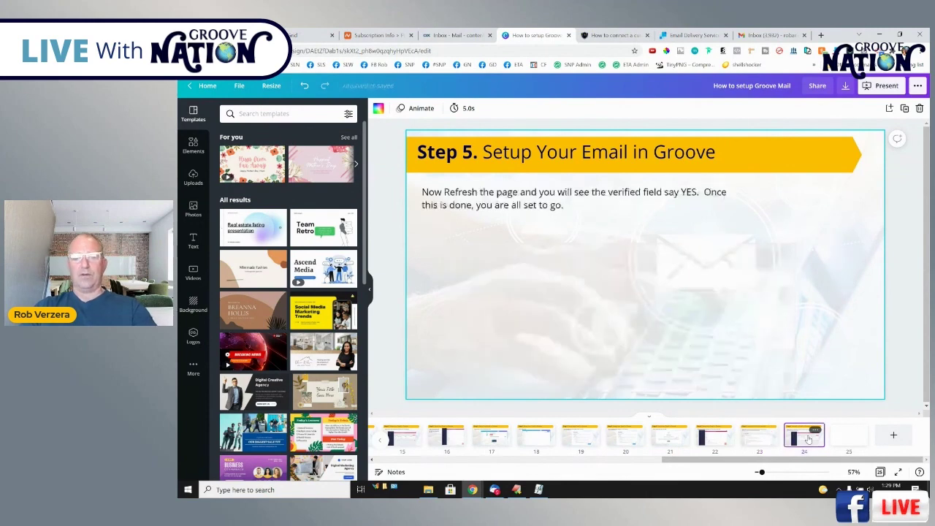